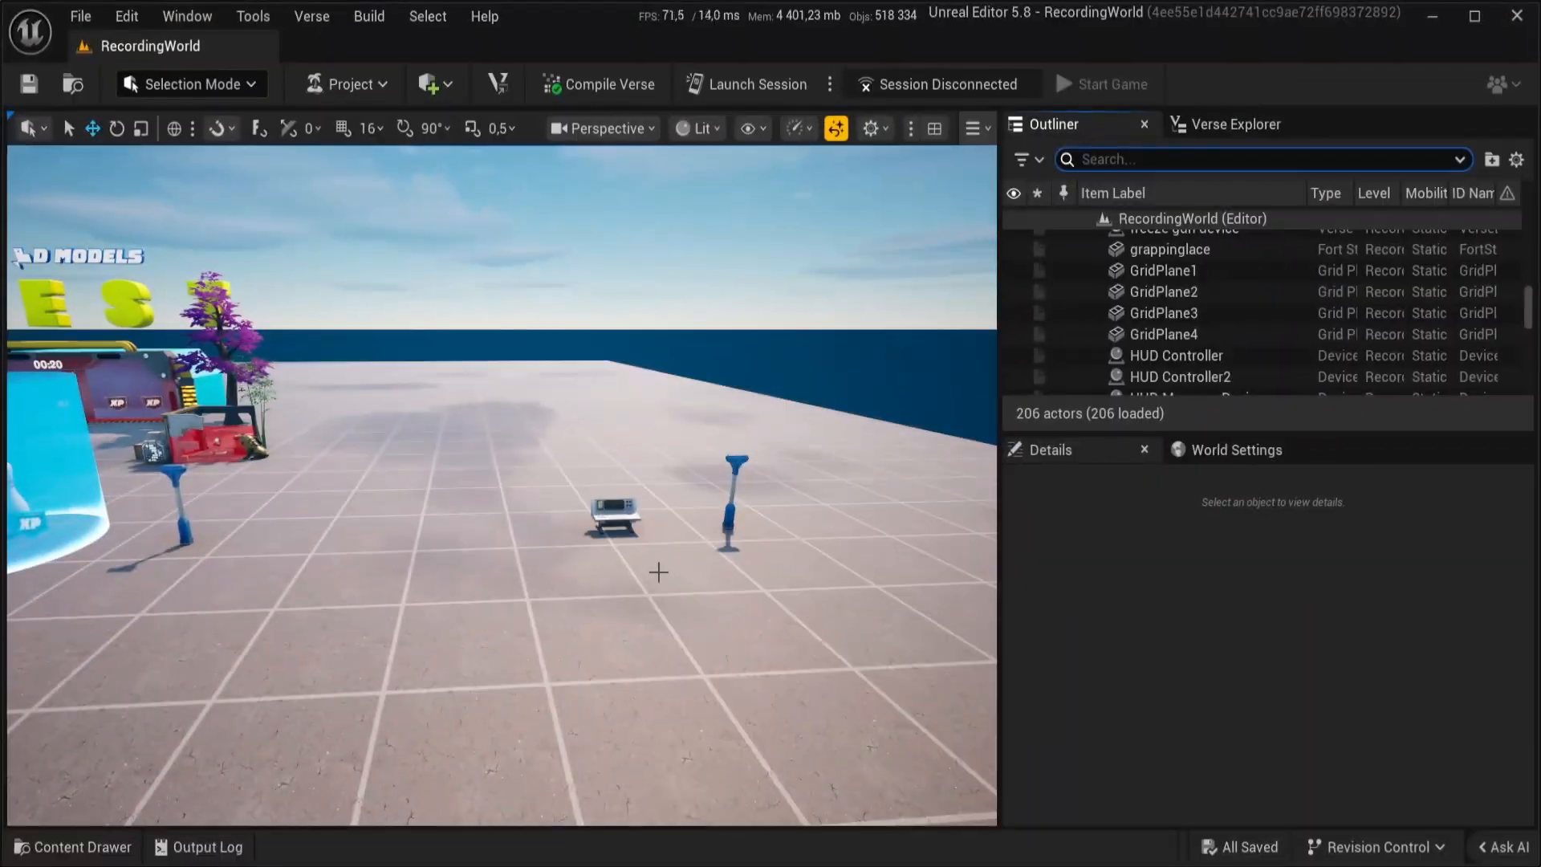
# Step: Start a new Verse Device script in the project's Content folder and name it wawe_manager
pyautogui.moveTo(658, 573)
pyautogui.mouseDown(button='right')
pyautogui.moveTo(664, 554)
pyautogui.moveTo(723, 568)
pyautogui.moveTo(591, 587)
pyautogui.moveTo(681, 589)
pyautogui.moveTo(658, 572)
pyautogui.mouseUp(button='right')
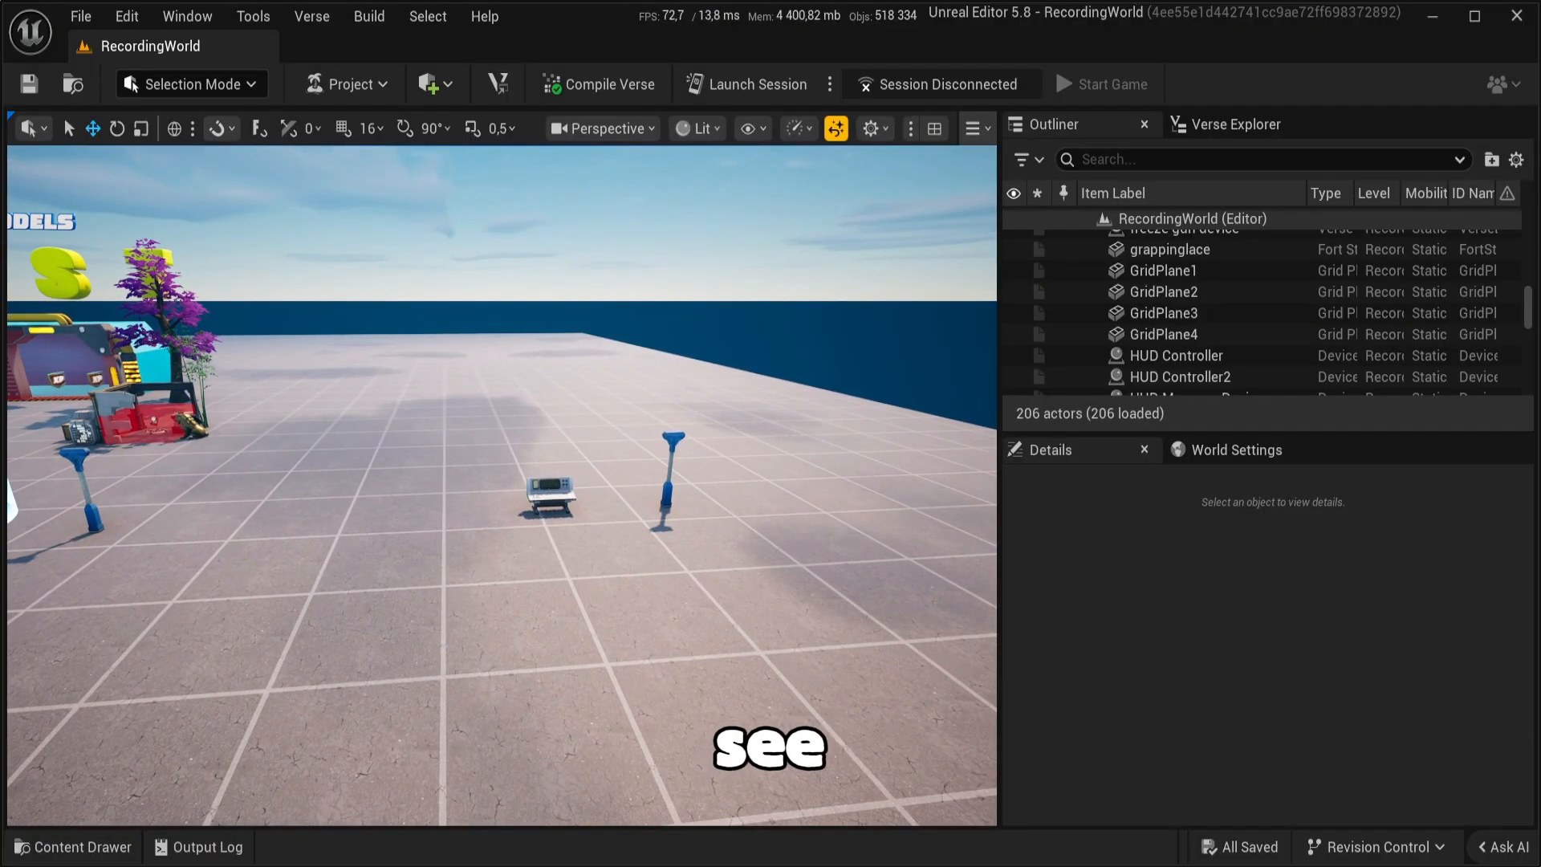
pyautogui.click(550, 491)
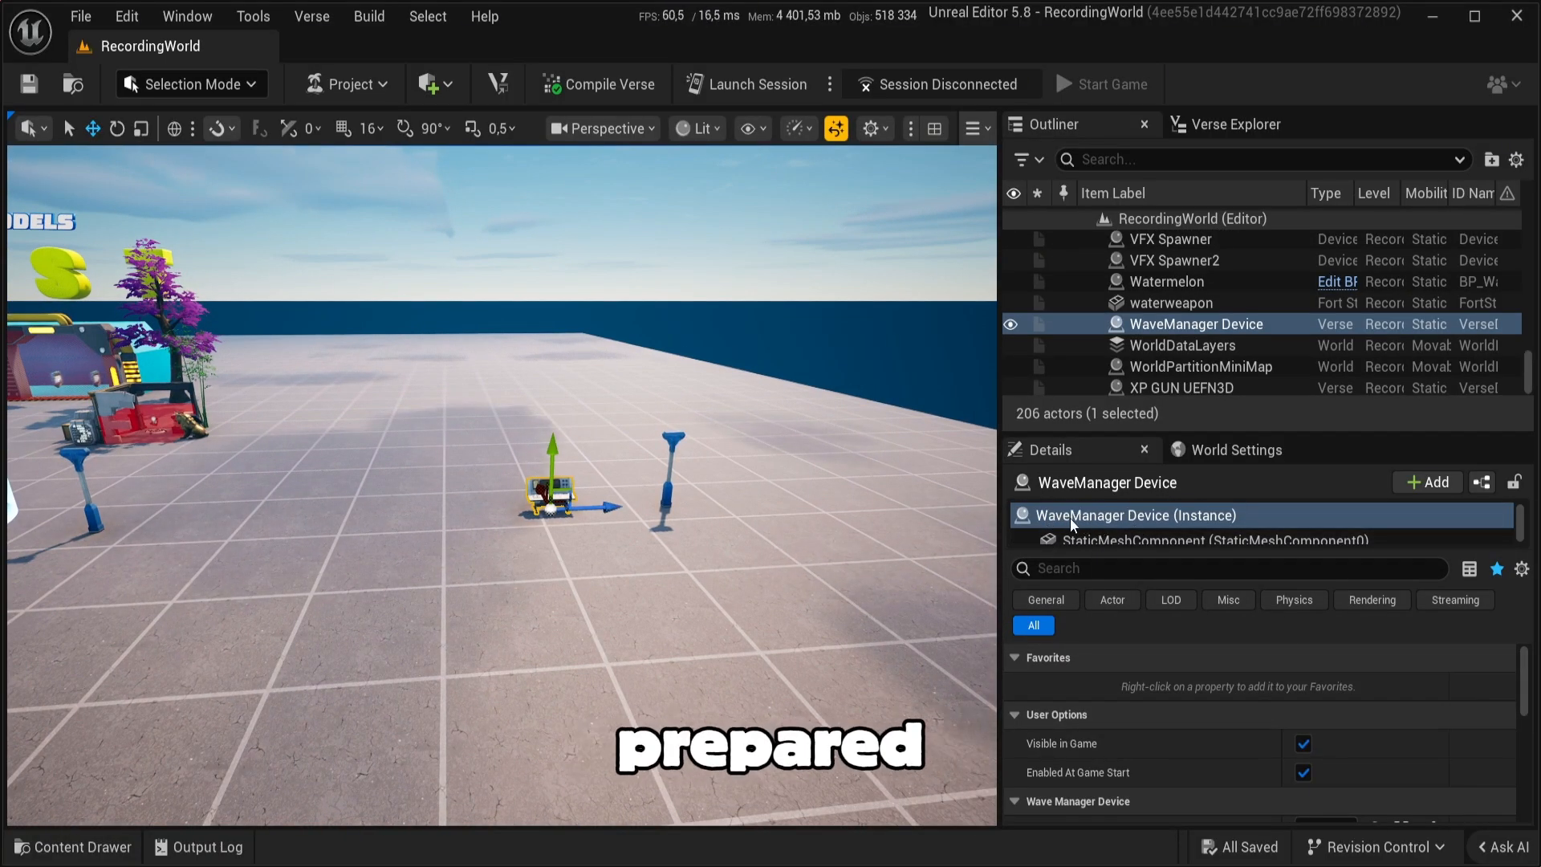
pyautogui.click(1224, 126)
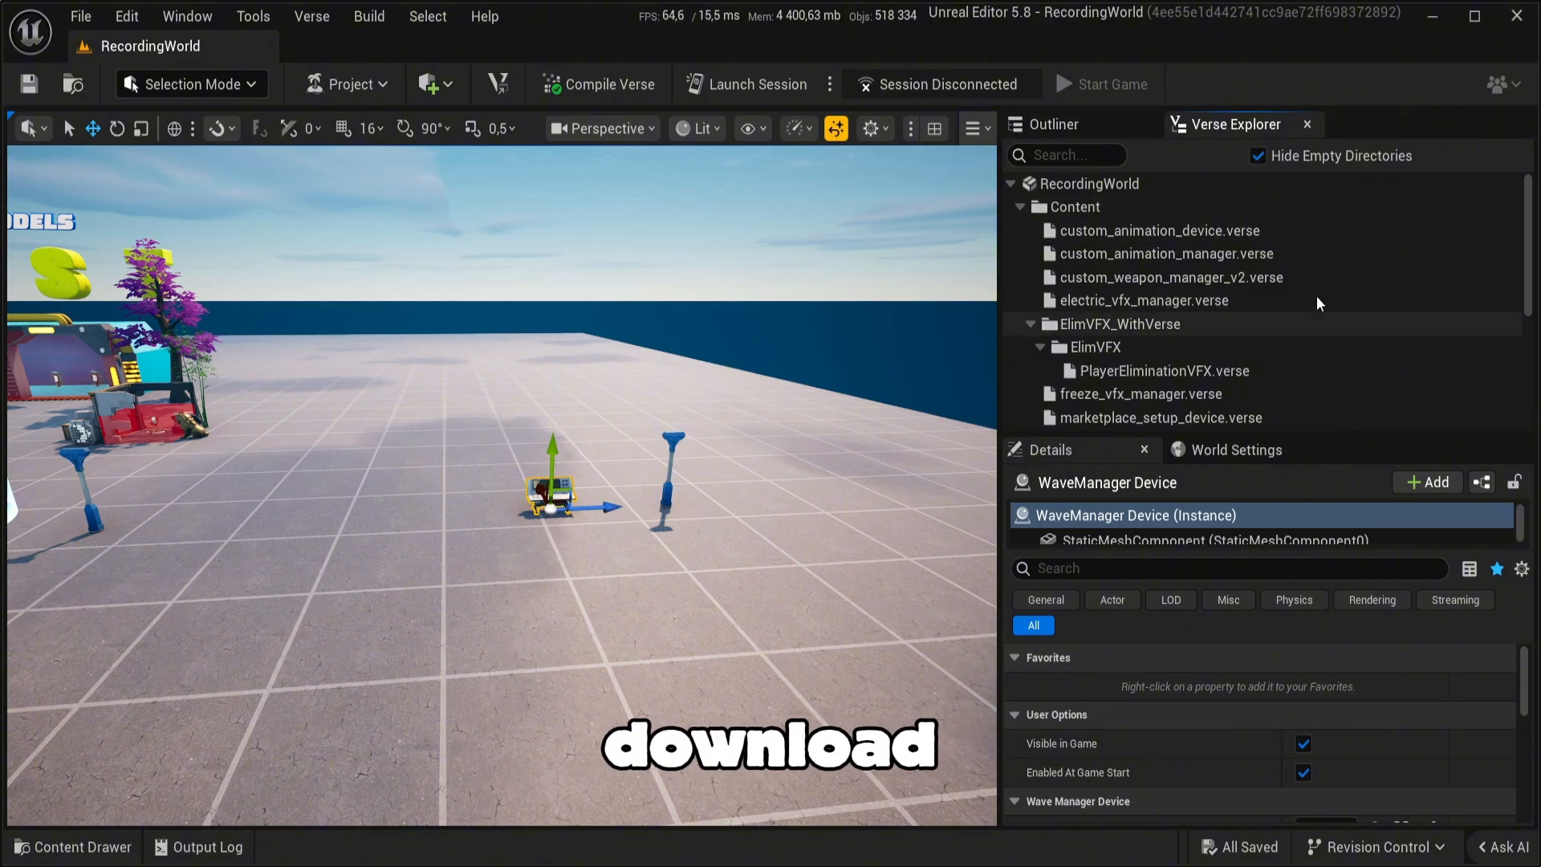
pyautogui.rightClick(1077, 207)
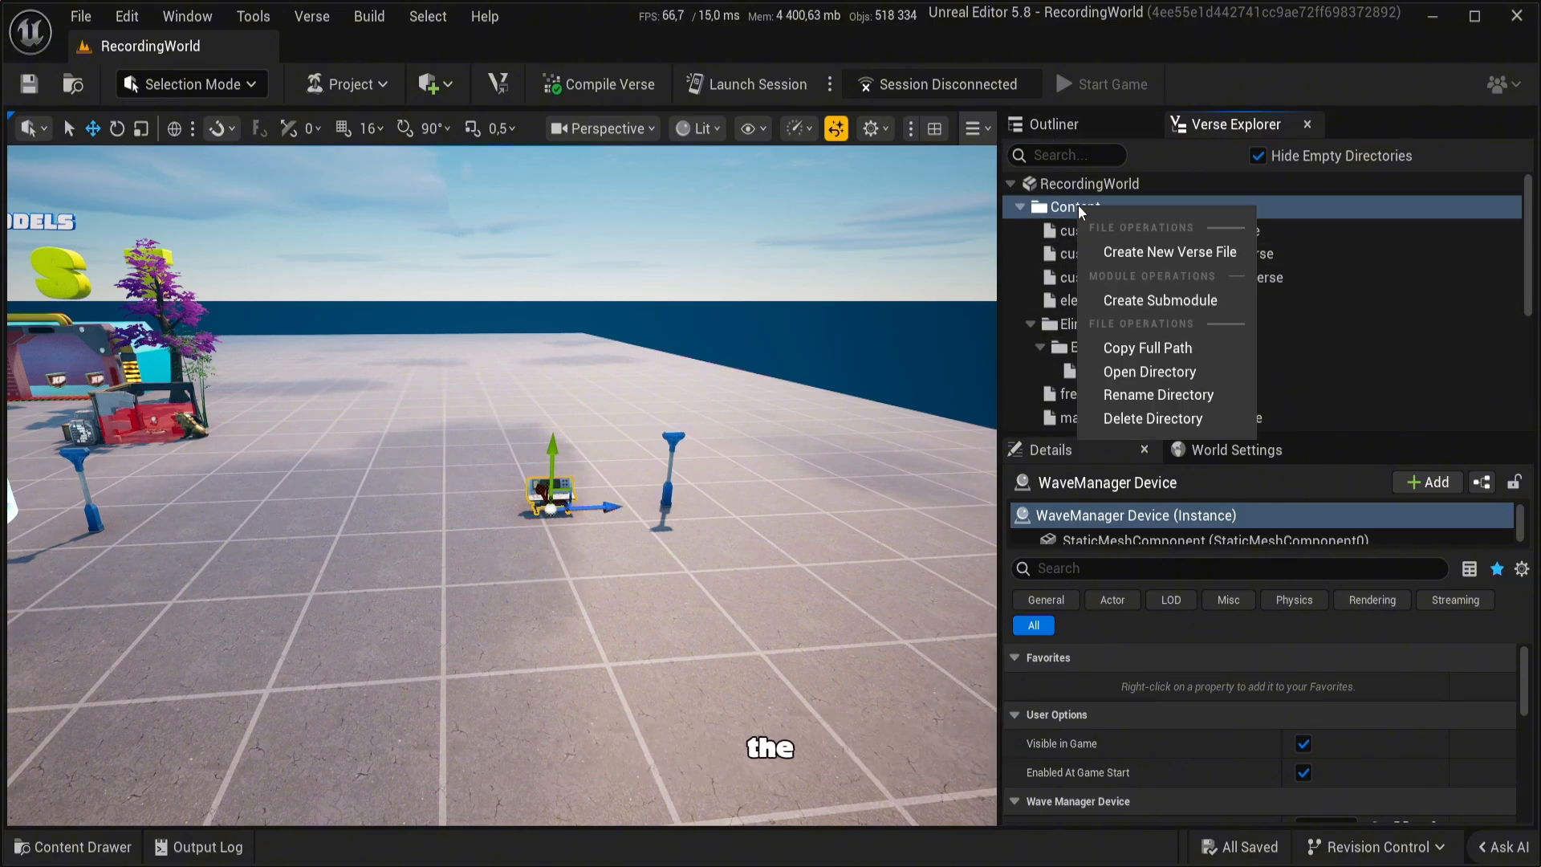
pyautogui.click(1211, 251)
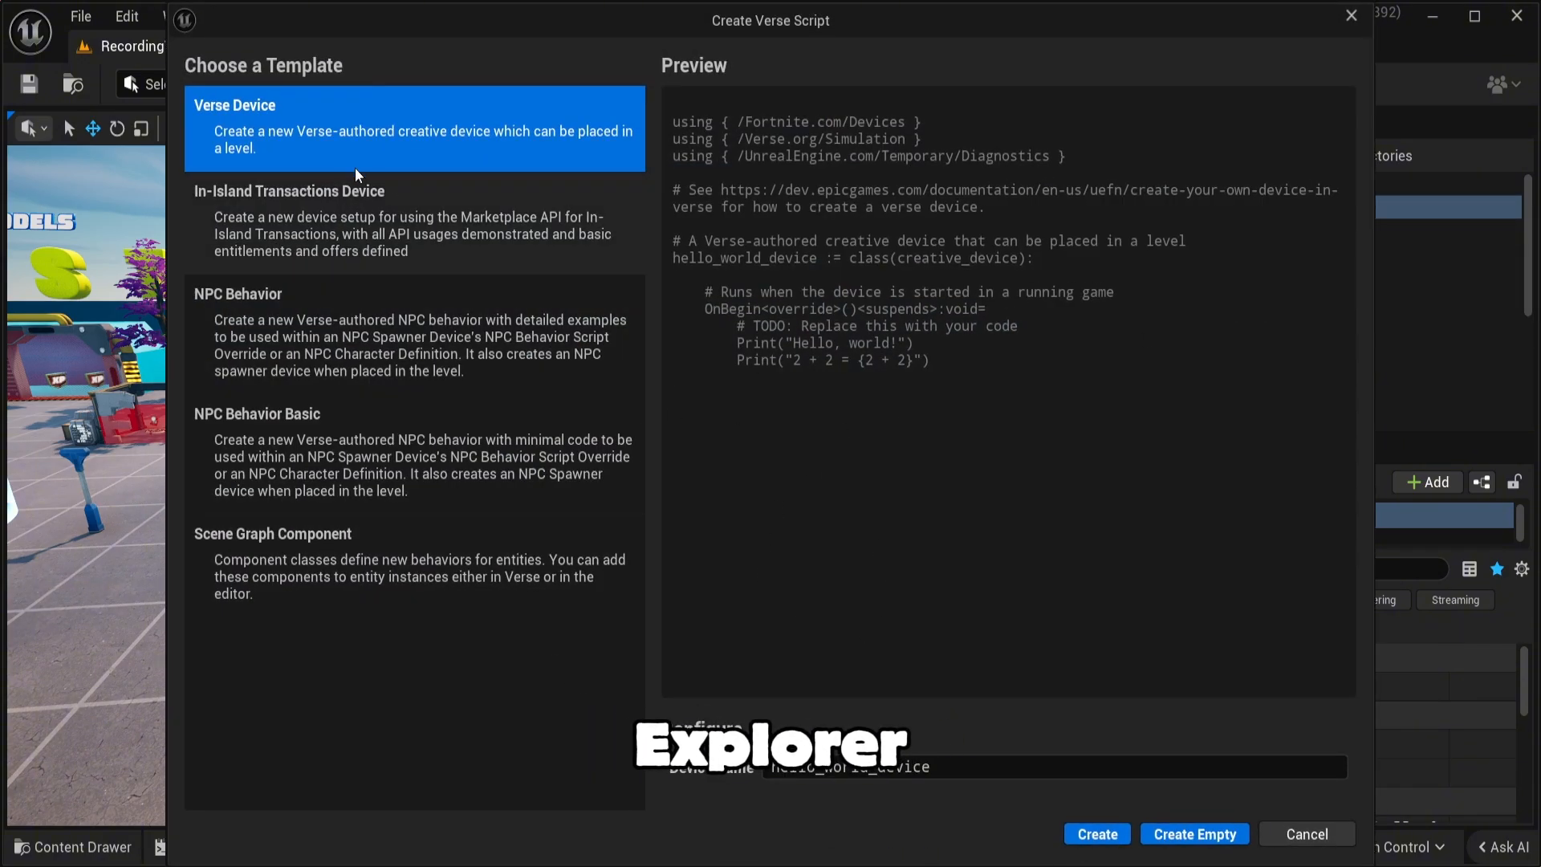
pyautogui.moveTo(950, 770); pyautogui.dragTo(752, 767)
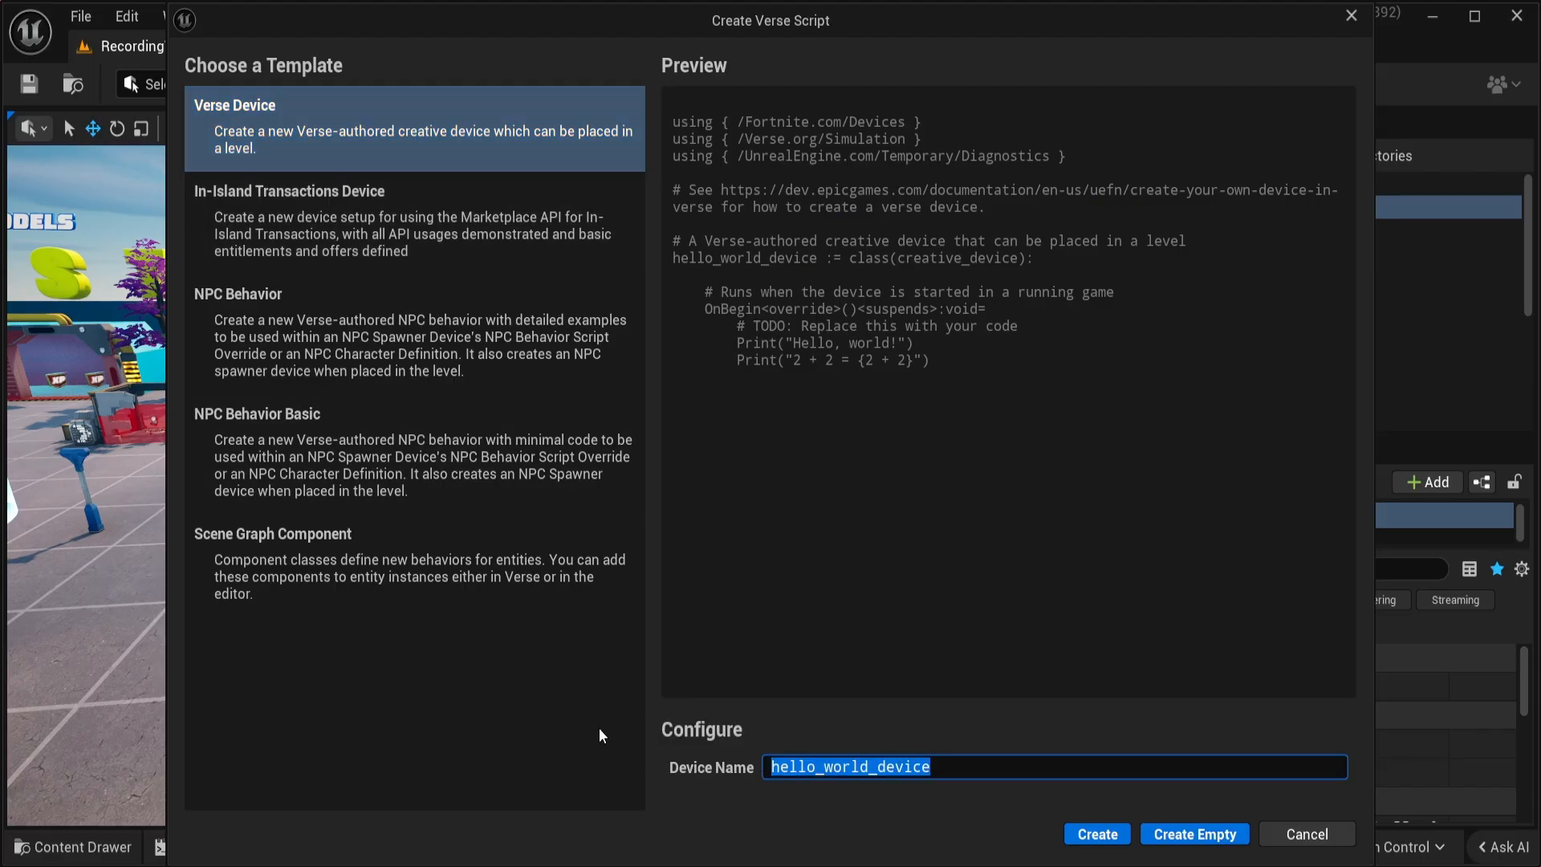
pyautogui.write('wawe')
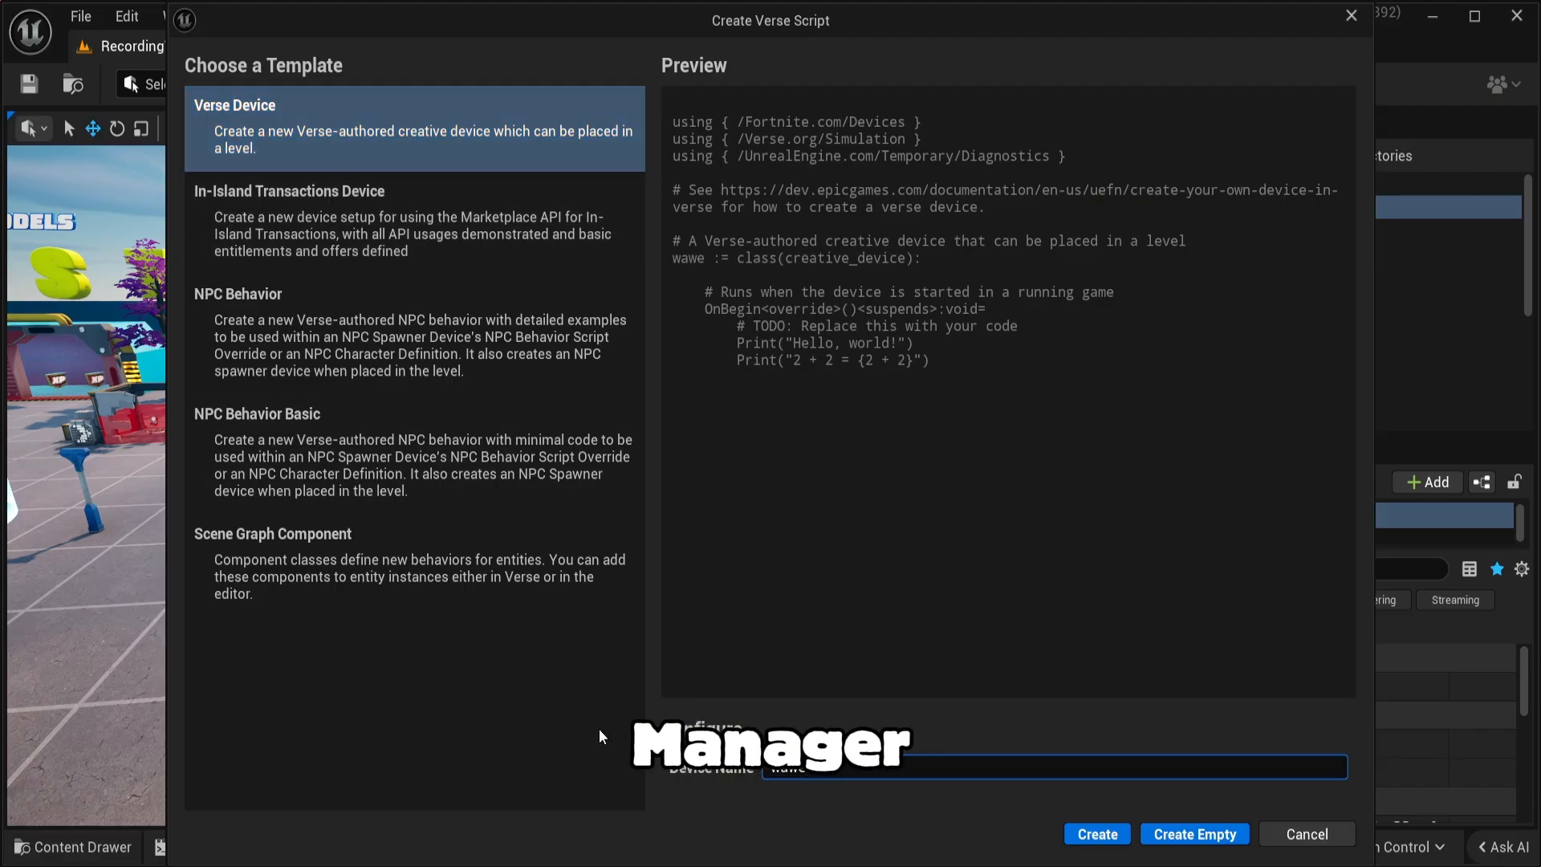
pyautogui.write('_manage')
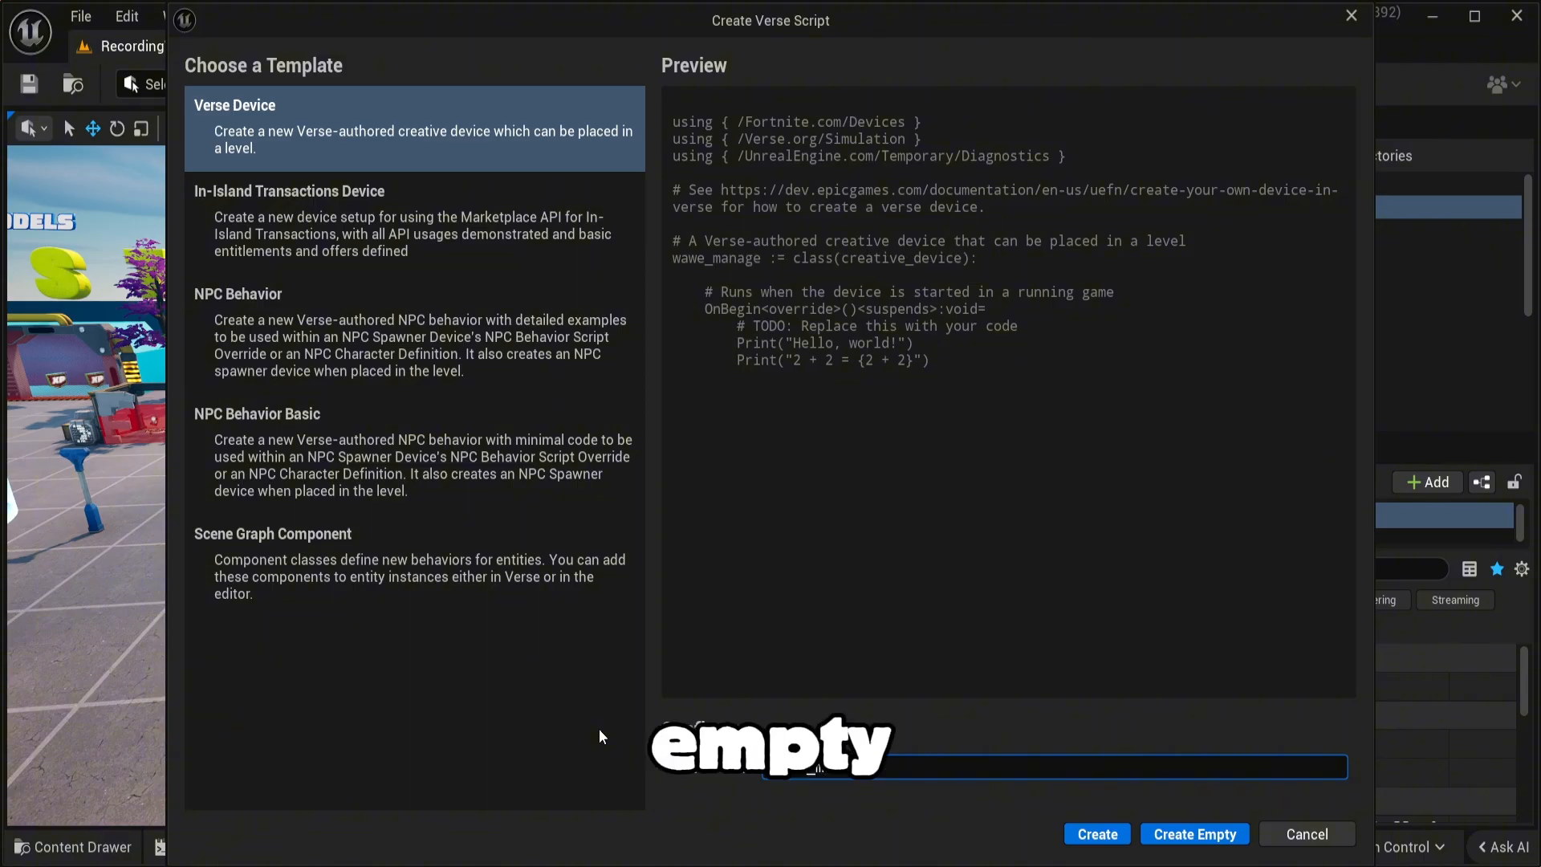
pyautogui.write('r')
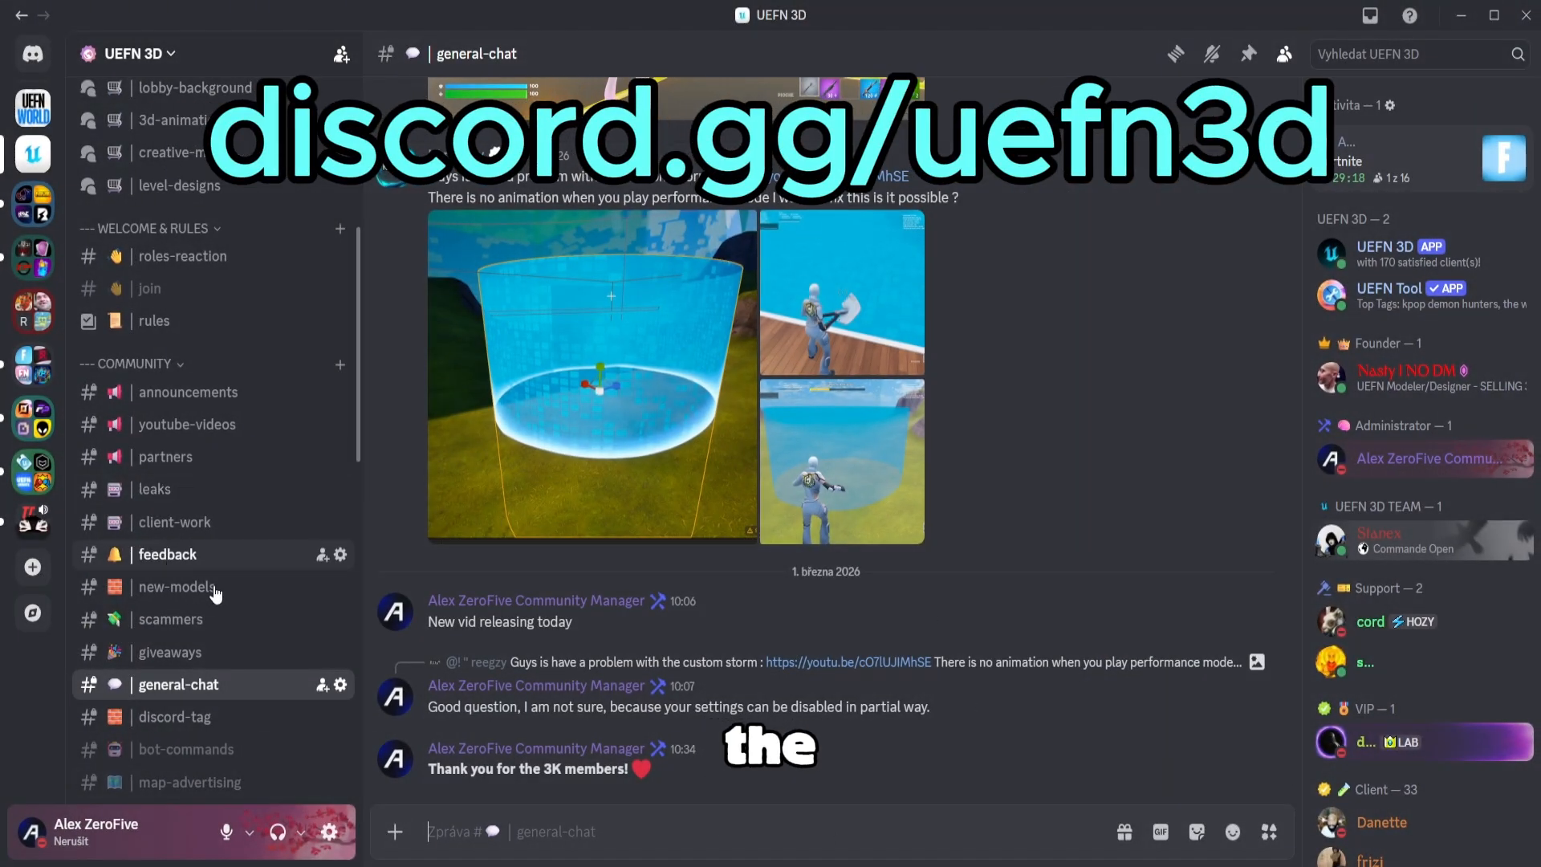
# Step: In Discord, find the free-stuff channel of the UEFN 3D server and view the Tsunami (Steal the Brainrot mechanics) post with its zip file
pyautogui.scroll(6, 236, 518)
pyautogui.scroll(-15, 225, 506)
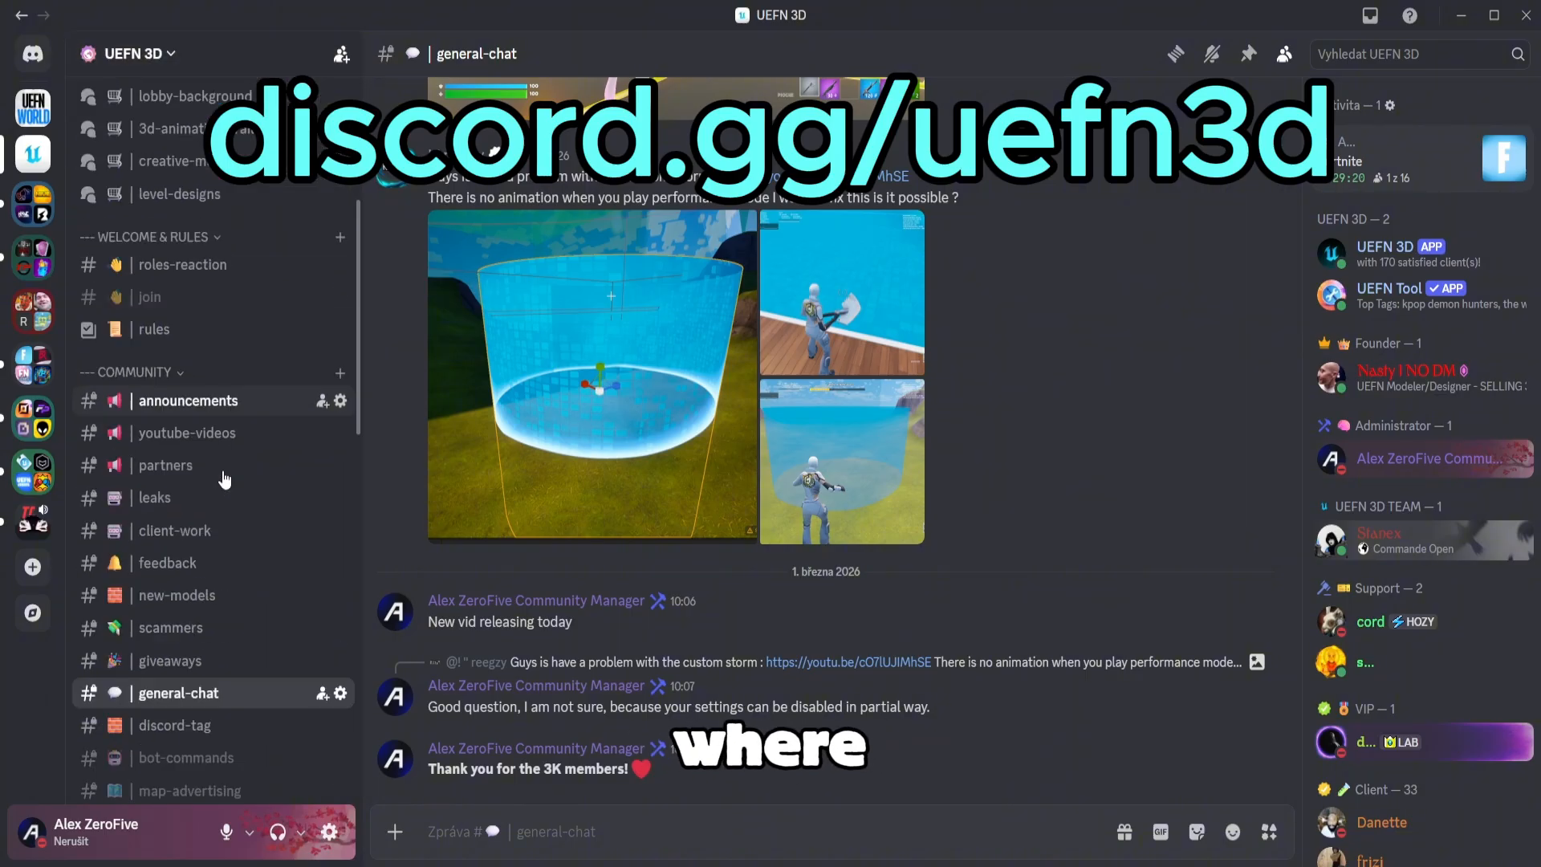
pyautogui.scroll(-3, 165, 421)
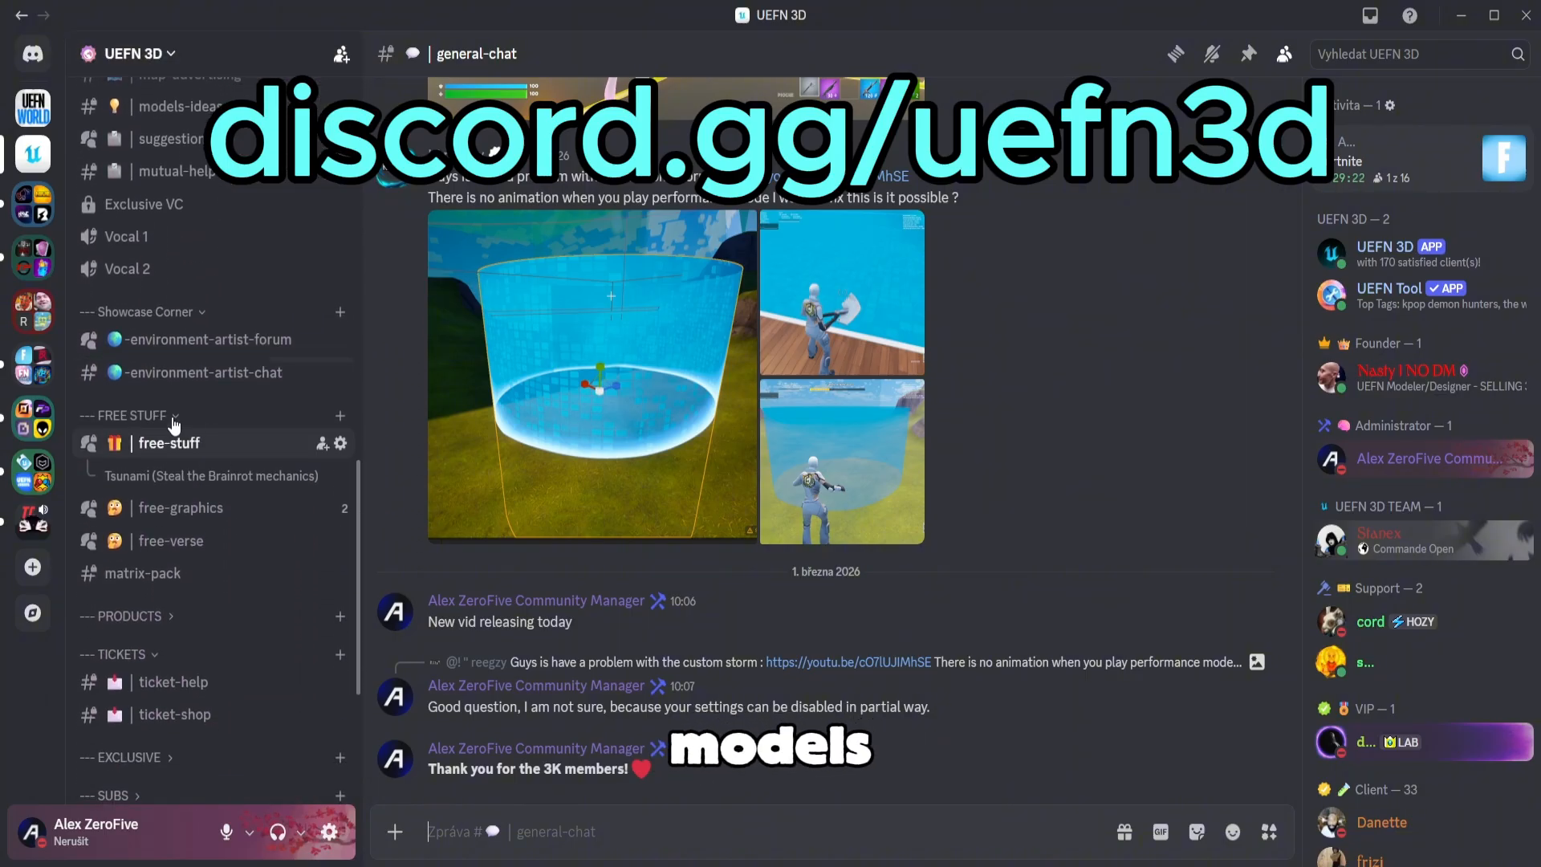
pyautogui.click(184, 445)
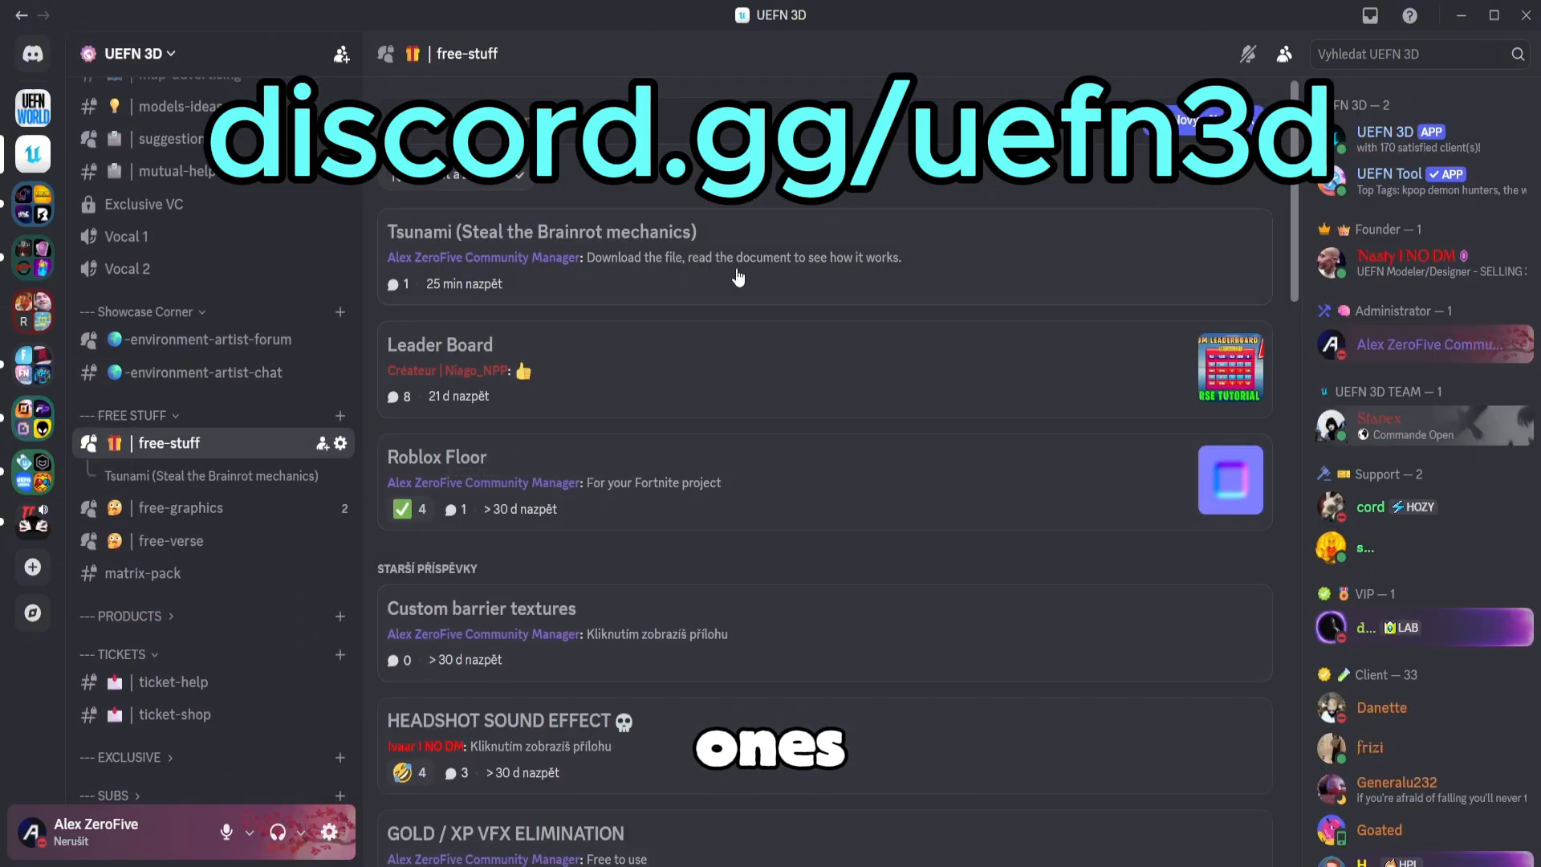
pyautogui.scroll(-10, 738, 277)
pyautogui.scroll(10, 722, 623)
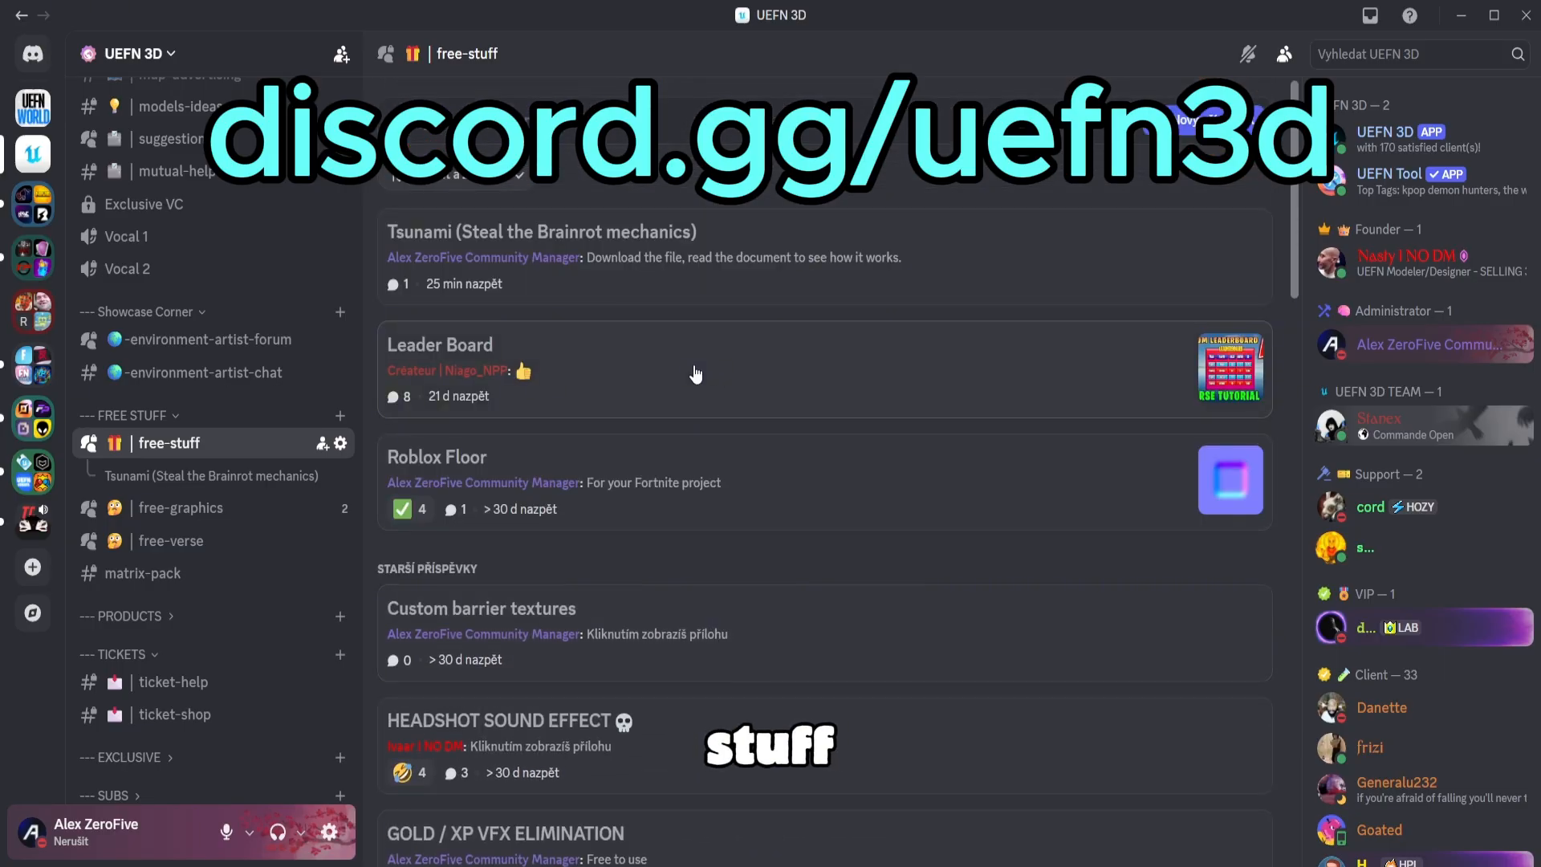
pyautogui.click(714, 281)
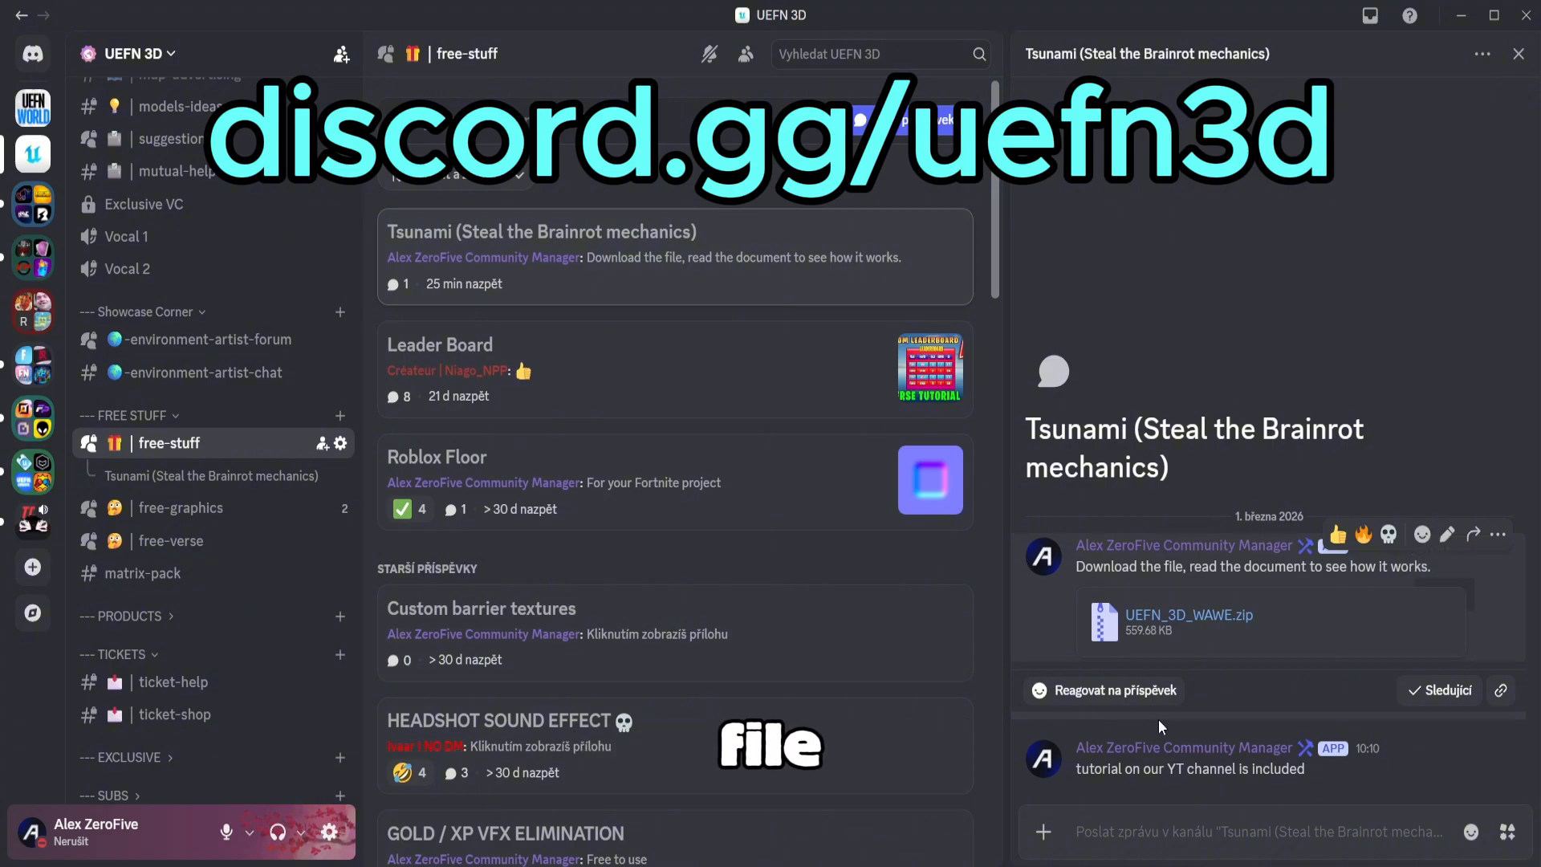
pyautogui.click(1516, 53)
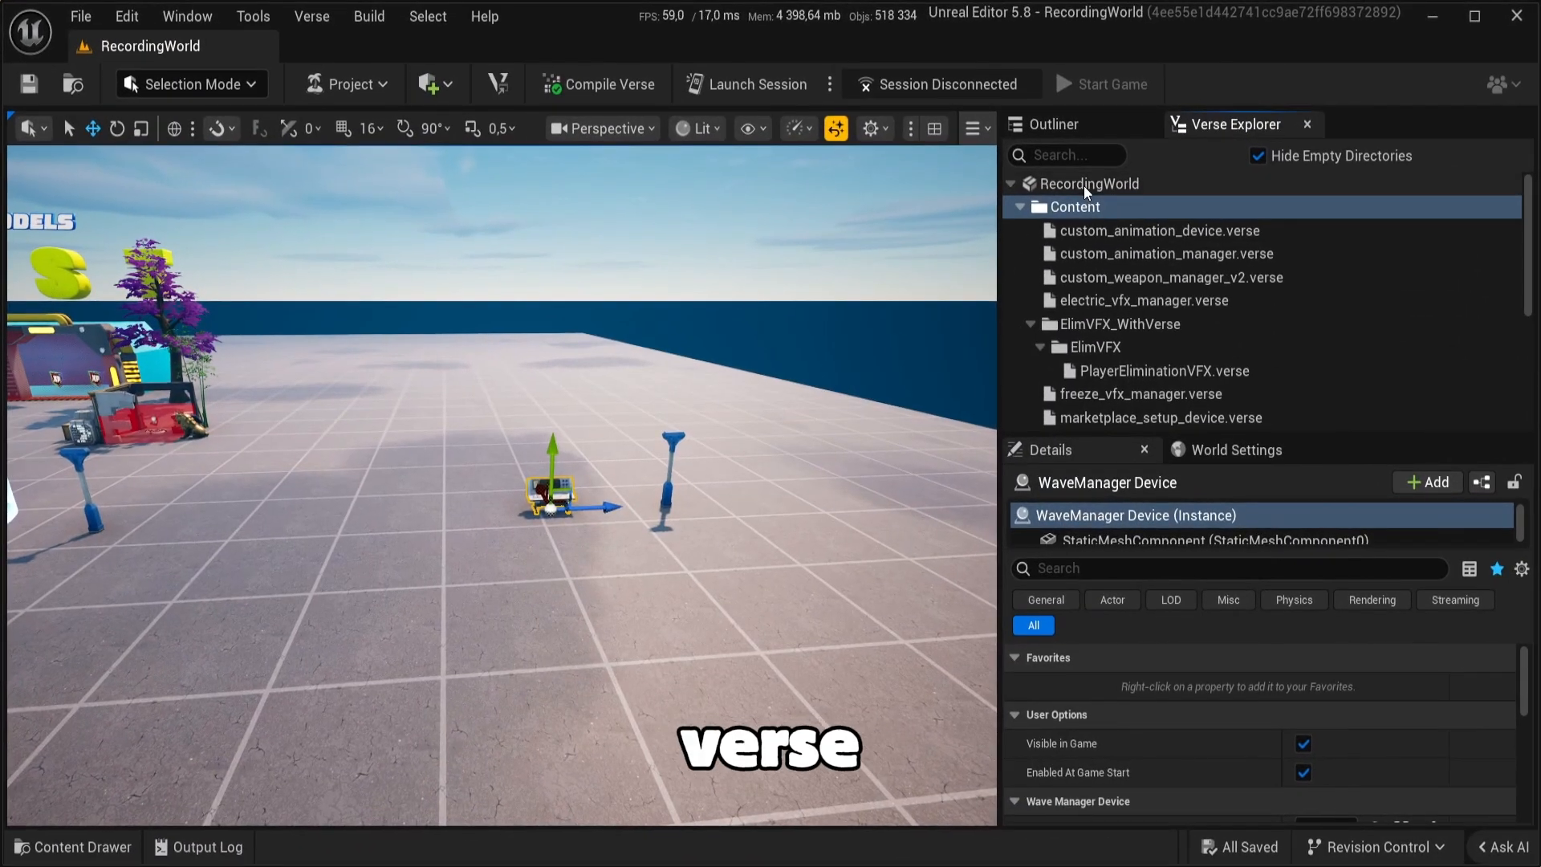
# Step: Switch back to Unreal Editor, look through the project's Verse files and return to the Outliner
pyautogui.scroll(-3, 1140, 265)
pyautogui.scroll(-4, 1173, 292)
pyautogui.scroll(7, 1105, 361)
pyautogui.click(1054, 126)
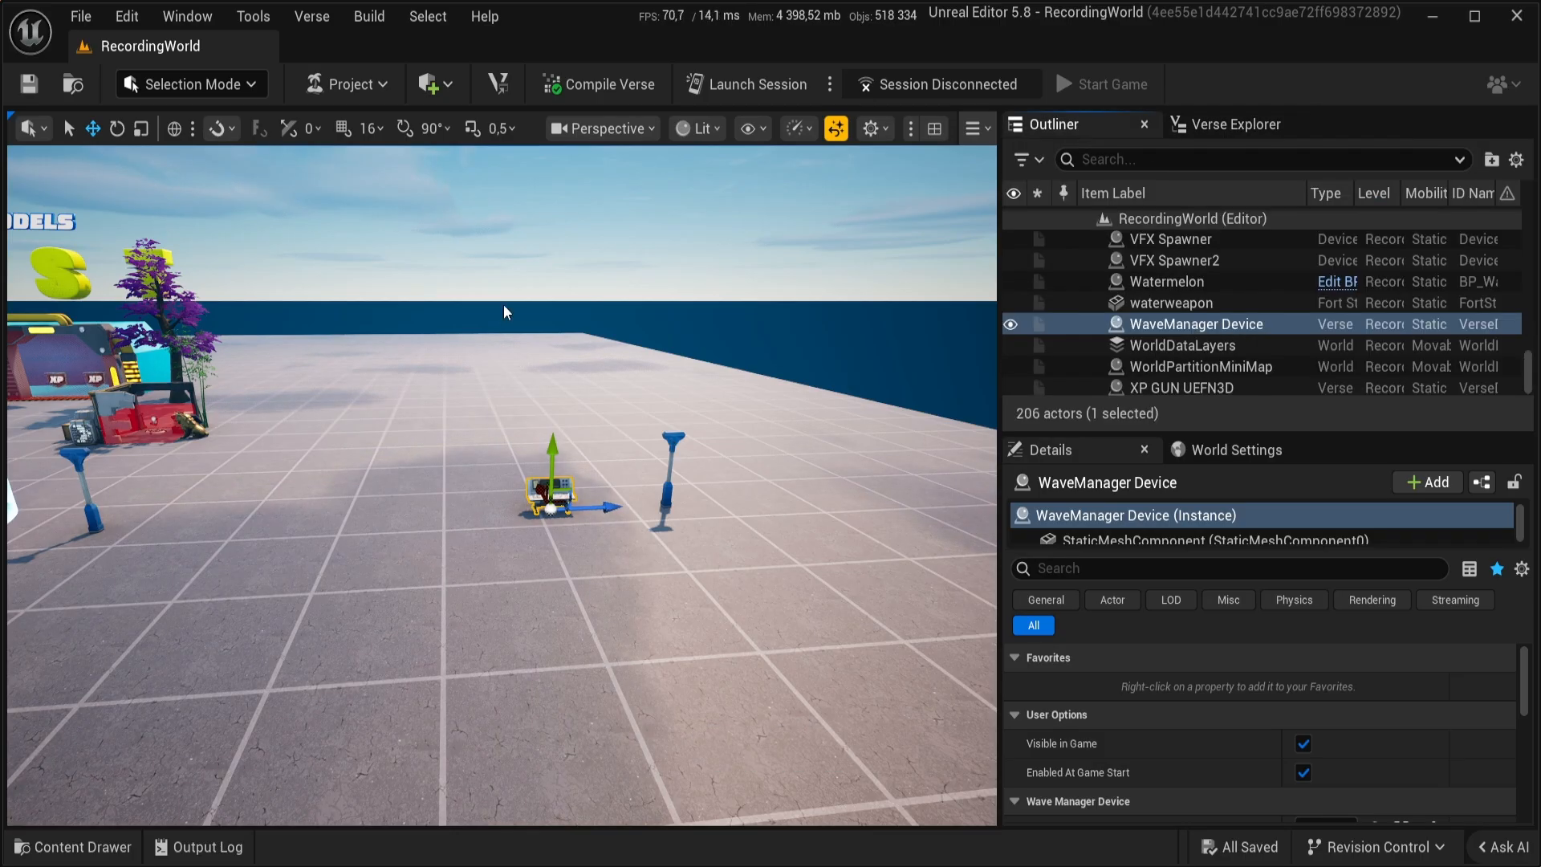
# Step: Locate the WaveManager_Device Verse class in the RecordingWorld content and view its placed device in the level
pyautogui.moveTo(504, 305); pyautogui.dragTo(491, 345, button='right')
pyautogui.press('w')
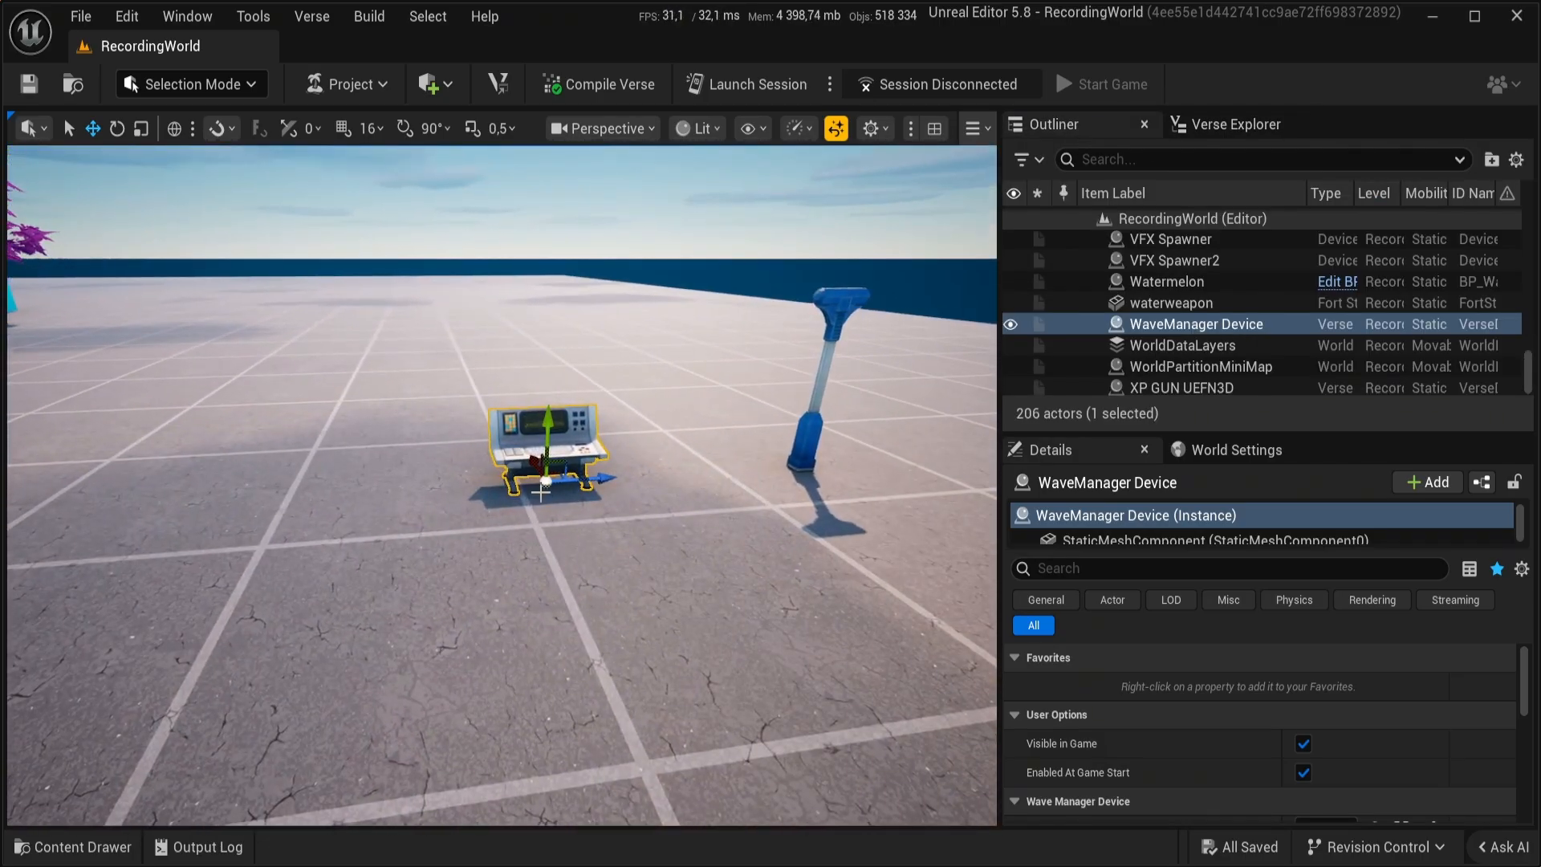
pyautogui.hotkey('ctrl', 'space')
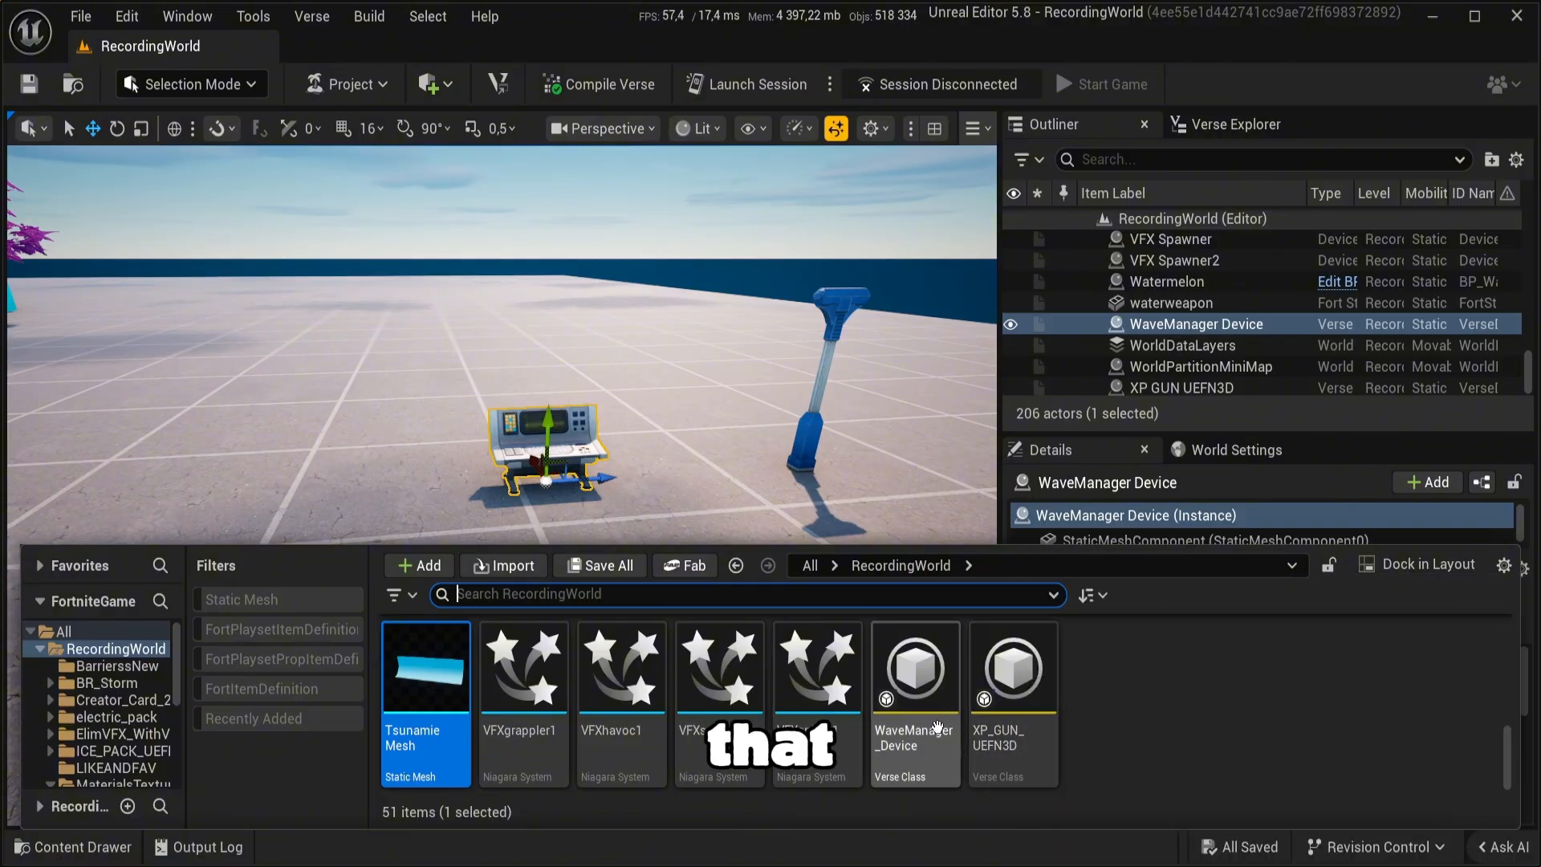
pyautogui.click(878, 706)
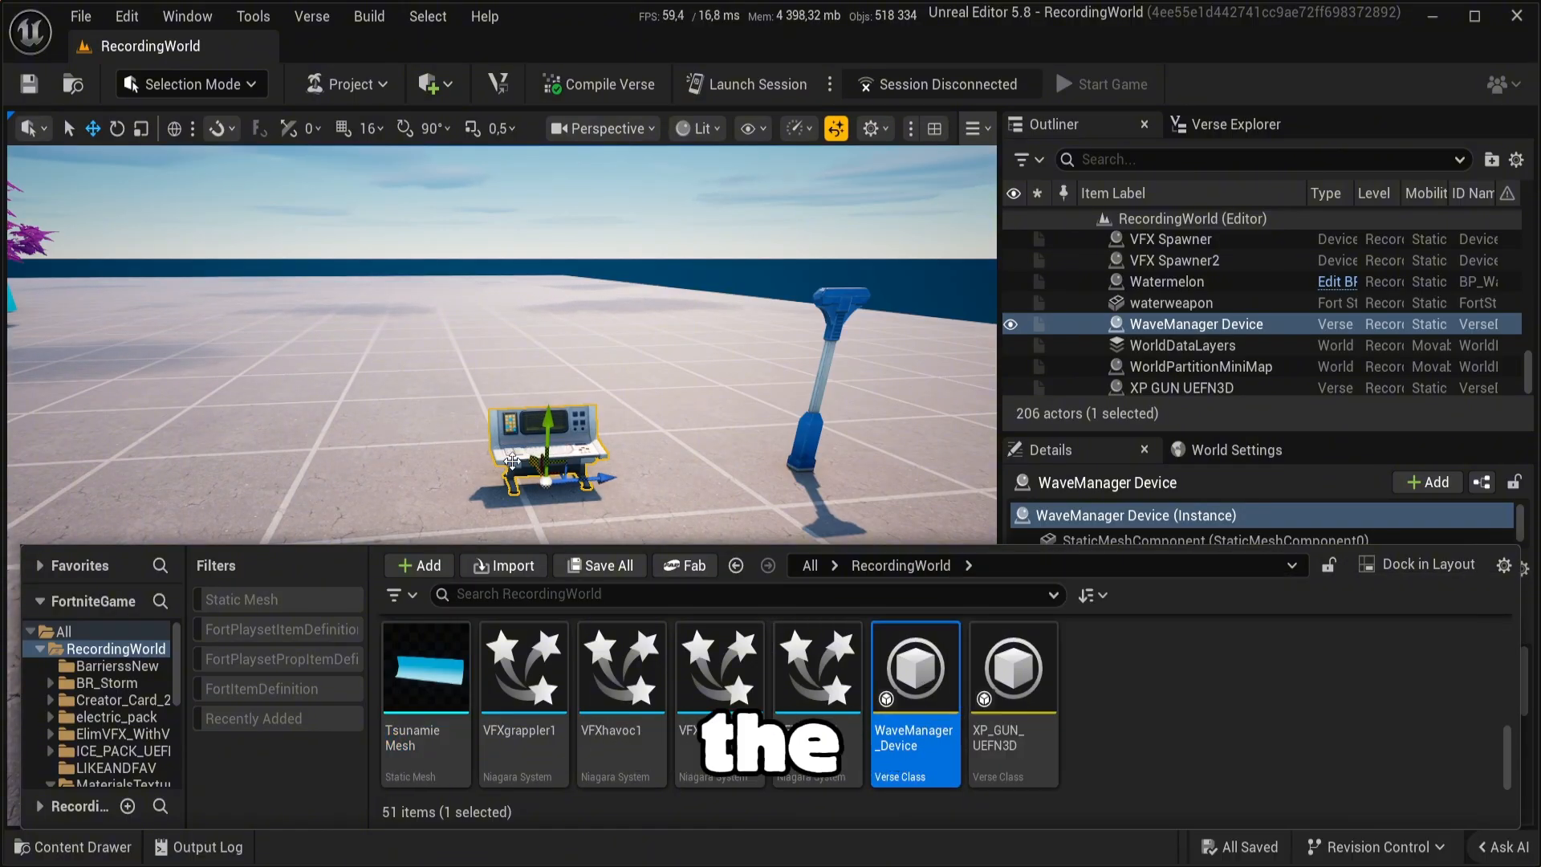
pyautogui.press('s')
pyautogui.moveTo(512, 461)
pyautogui.mouseDown(button='right')
pyautogui.moveTo(513, 502)
pyautogui.moveTo(514, 463)
pyautogui.mouseUp(button='right')
pyautogui.press('w')
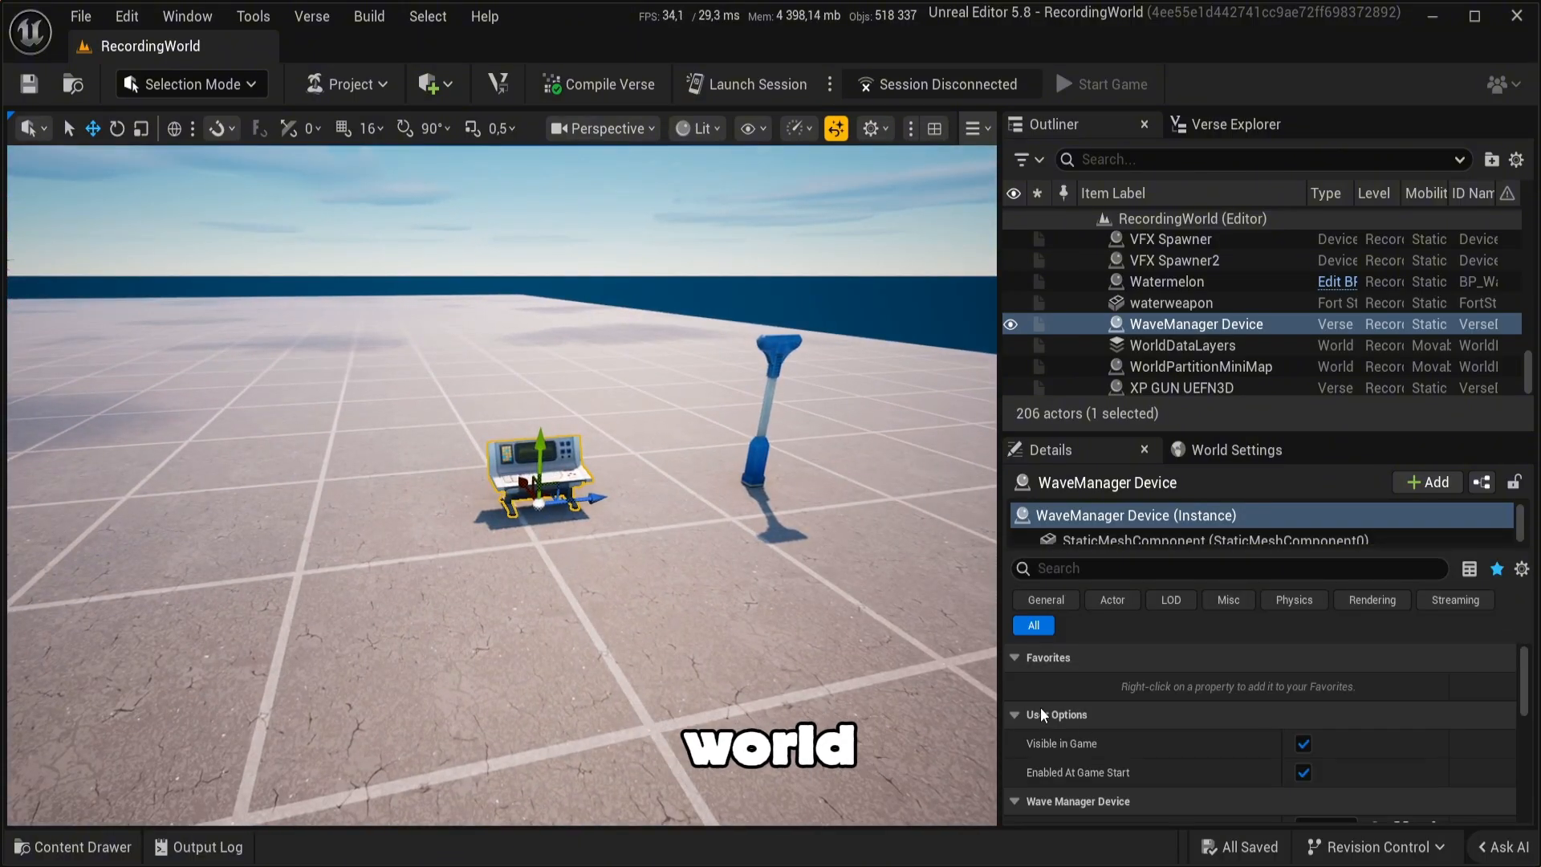
# Step: Widen the details area and enable Hidden in Game on the StaticMeshComponent of Asteria CyberRailing Support A2
pyautogui.scroll(-3, 1041, 706)
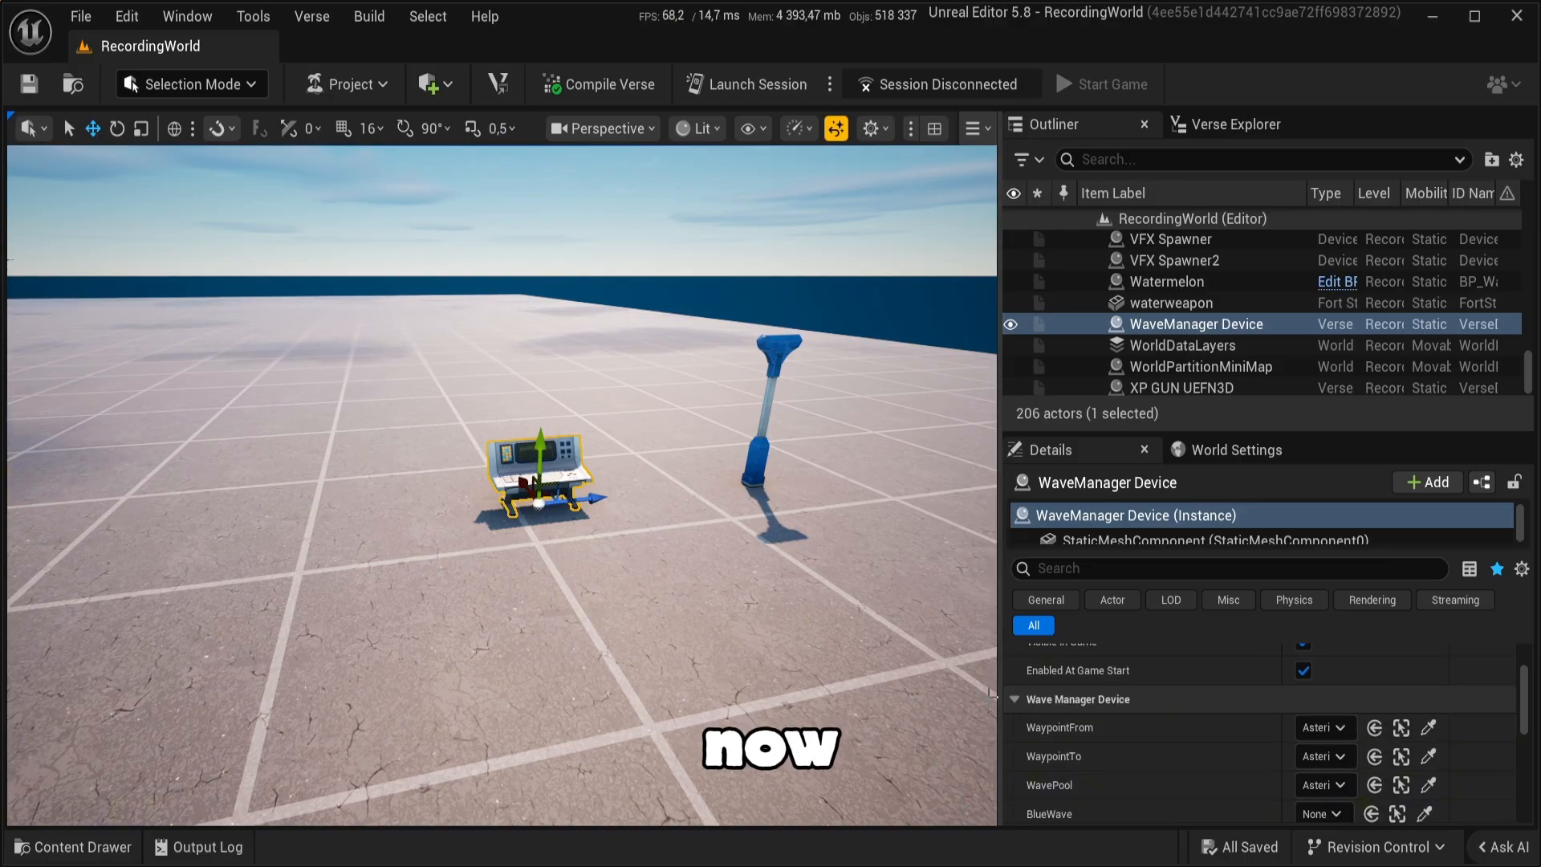
pyautogui.moveTo(1000, 696); pyautogui.dragTo(856, 685)
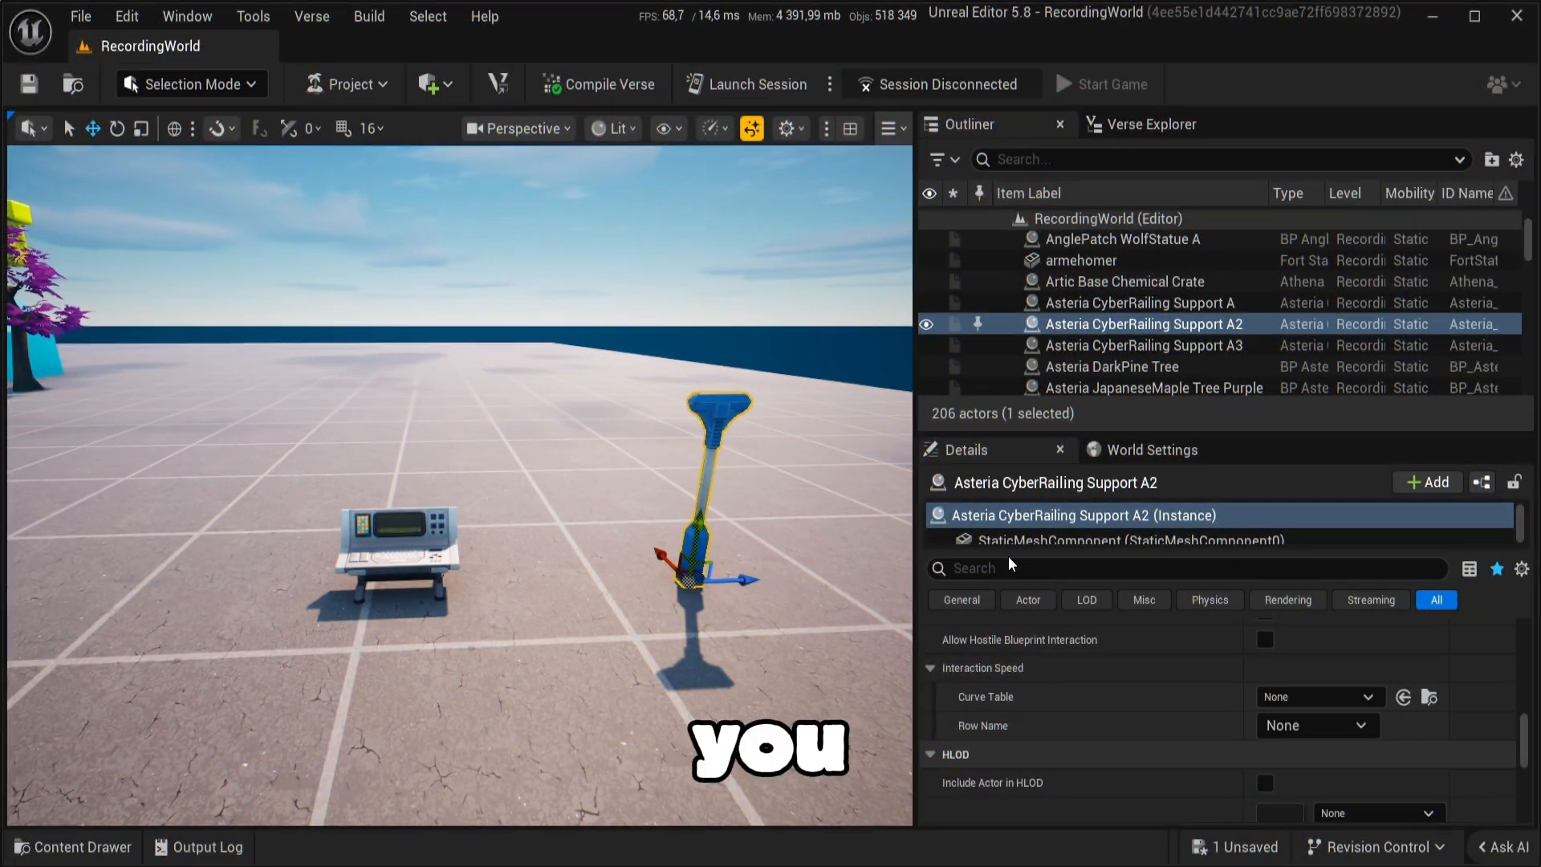
pyautogui.click(1008, 539)
pyautogui.scroll(-5, 1248, 745)
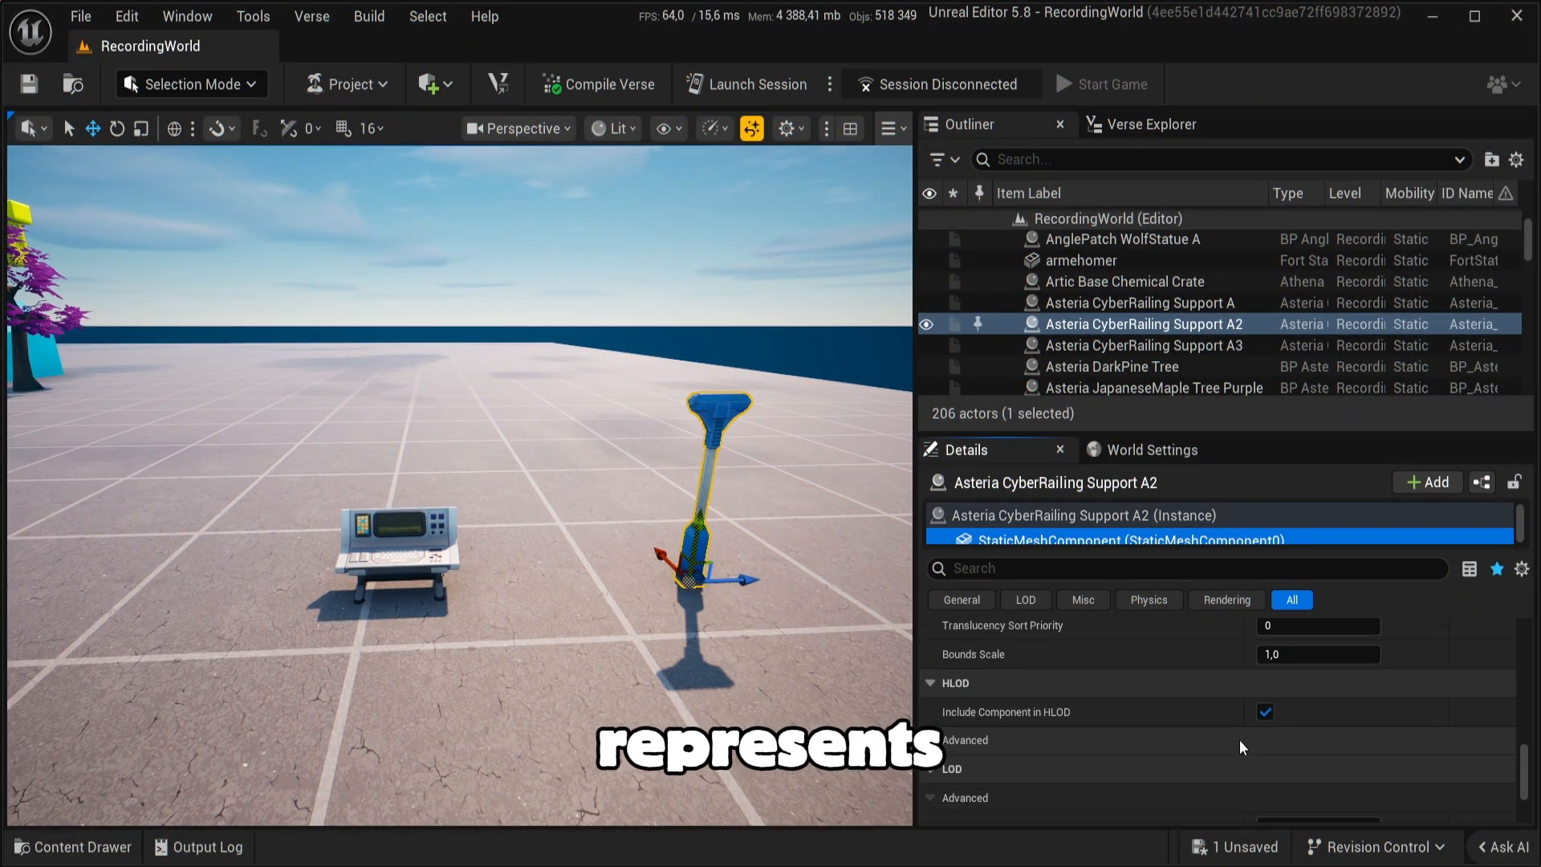
pyautogui.scroll(-5, 1240, 739)
pyautogui.scroll(4, 1239, 739)
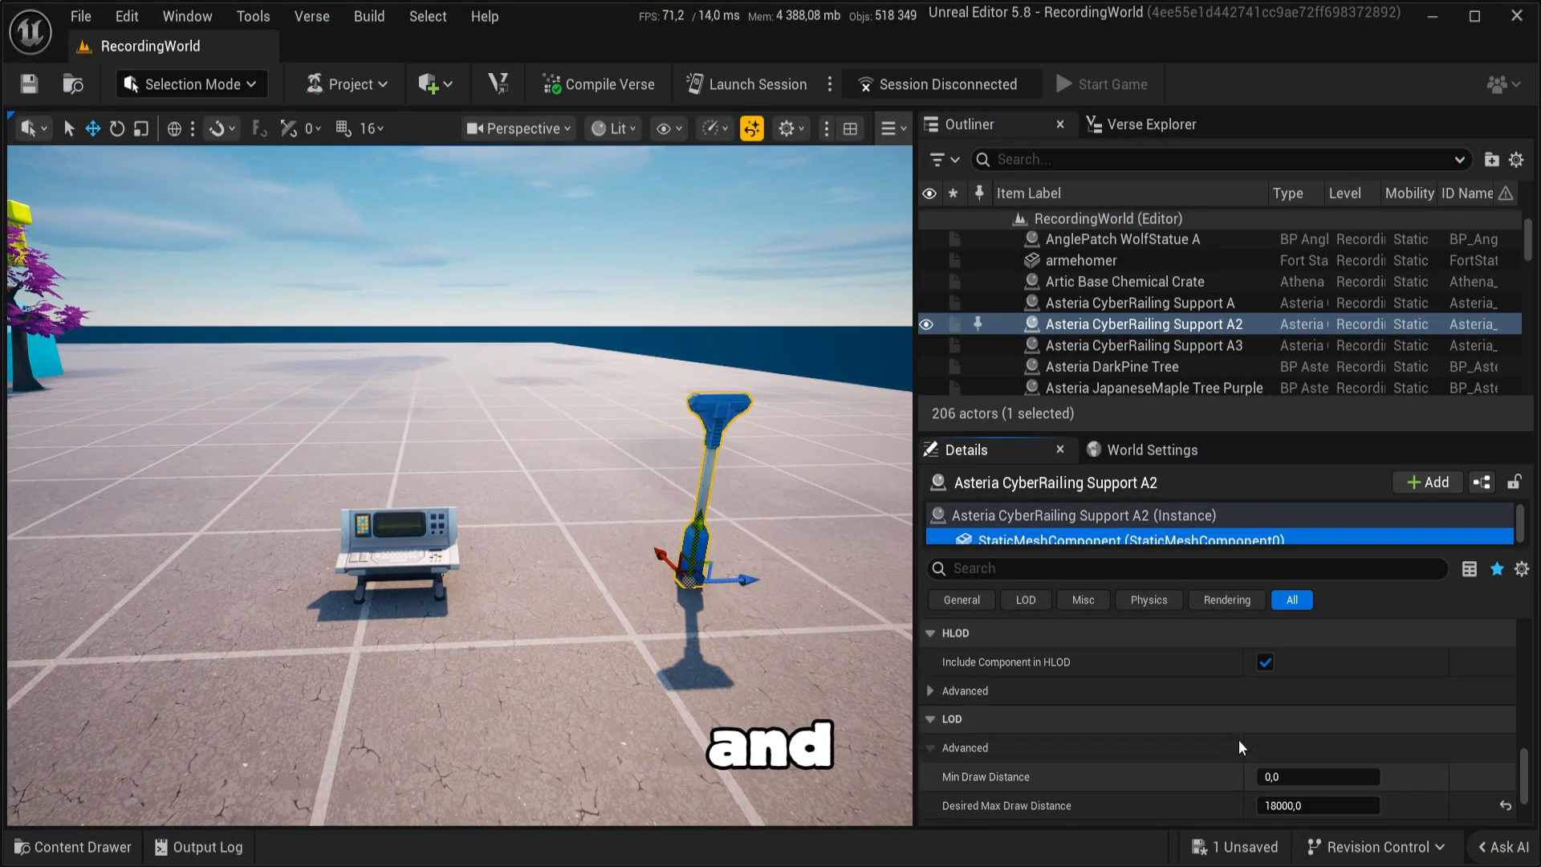
pyautogui.scroll(-5, 1239, 739)
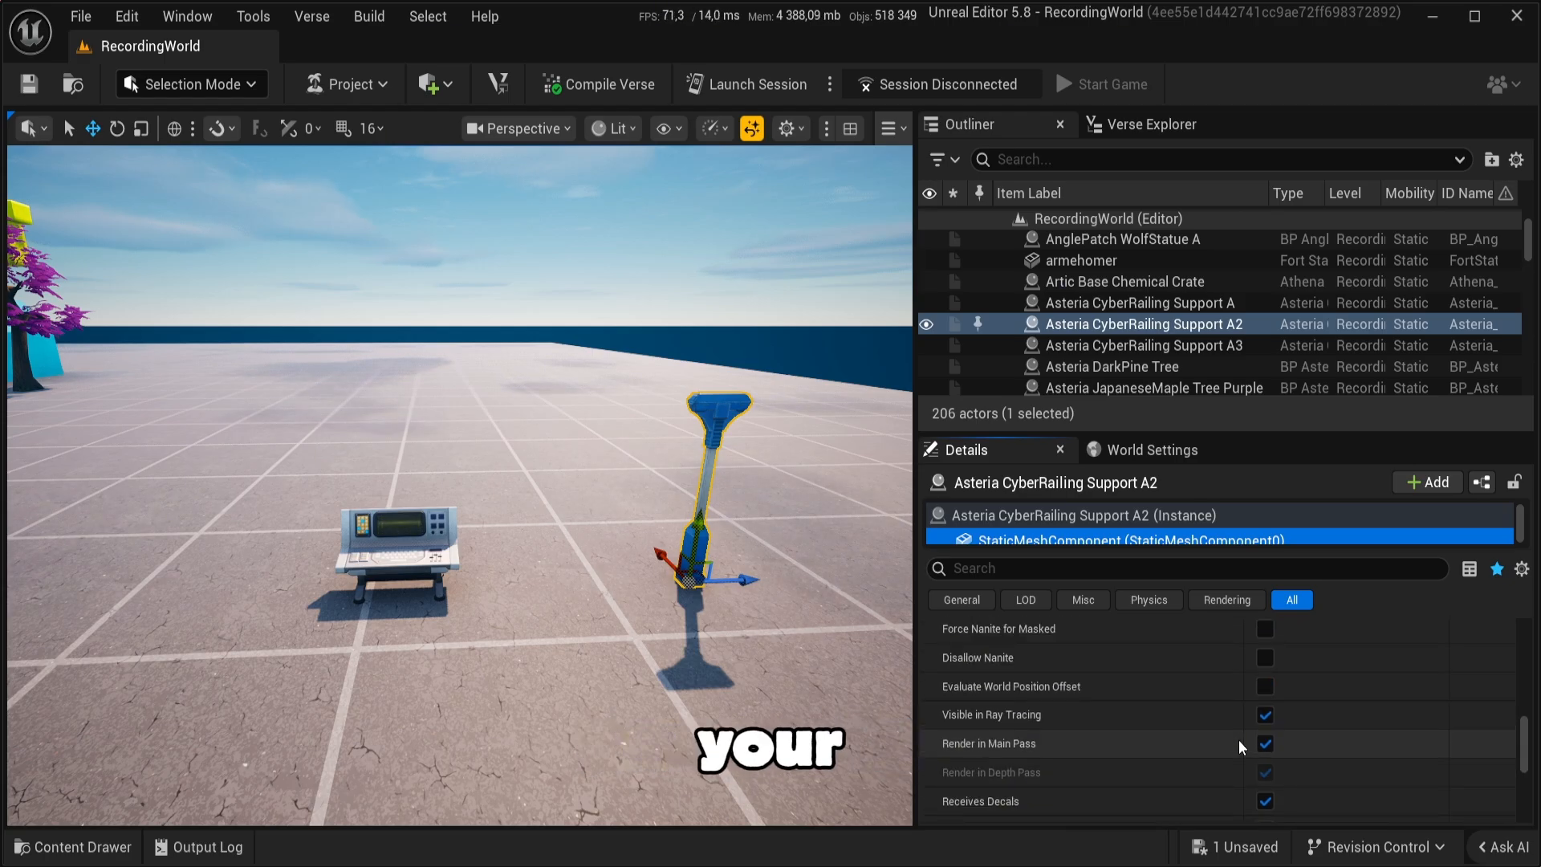
pyautogui.scroll(5, 1240, 740)
pyautogui.click(1266, 712)
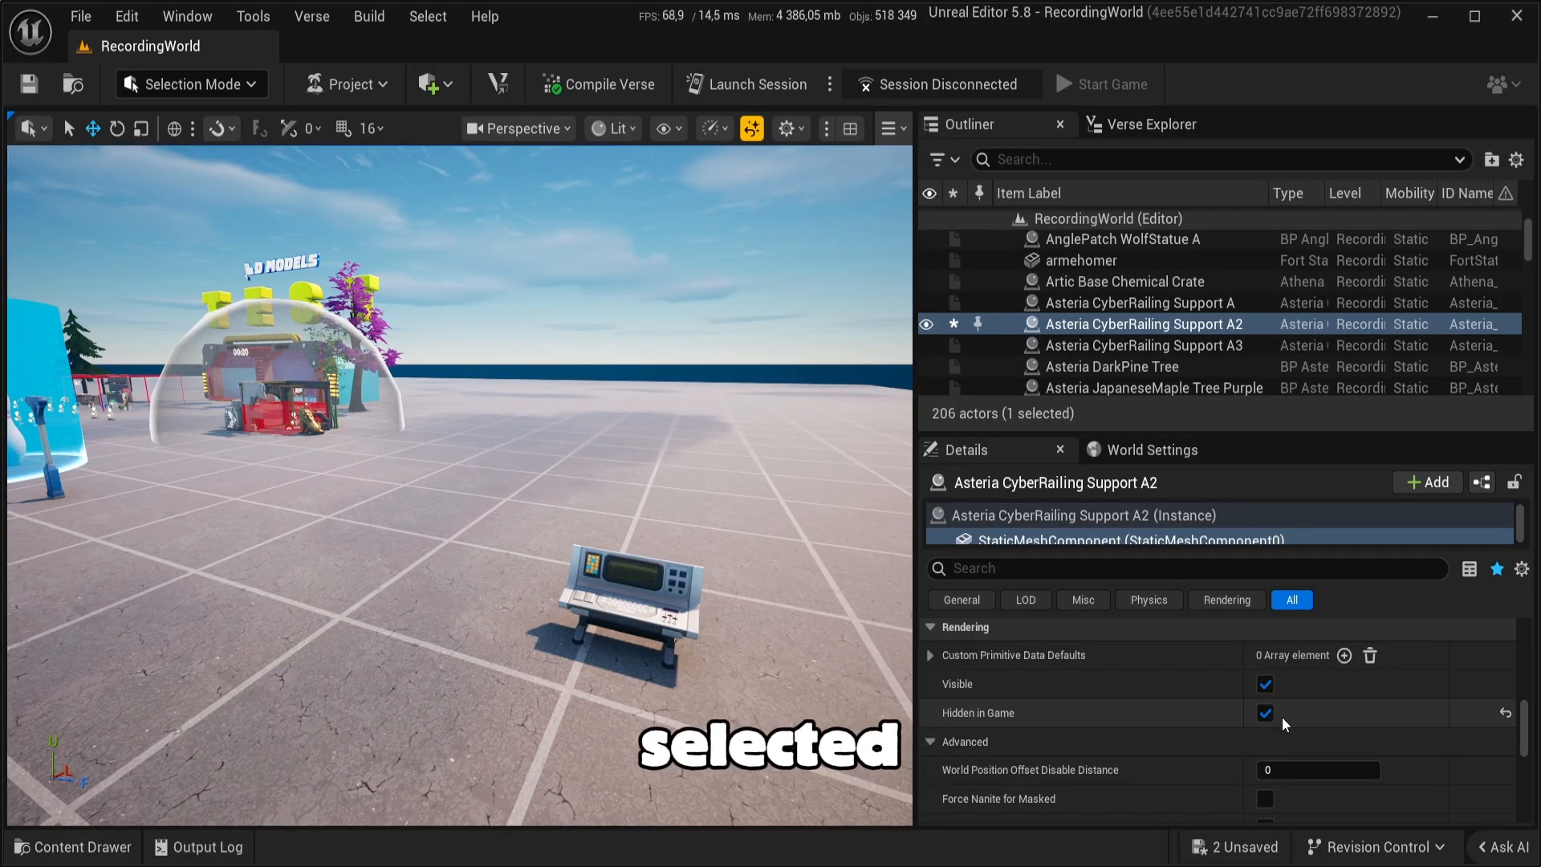
pyautogui.click(1265, 712)
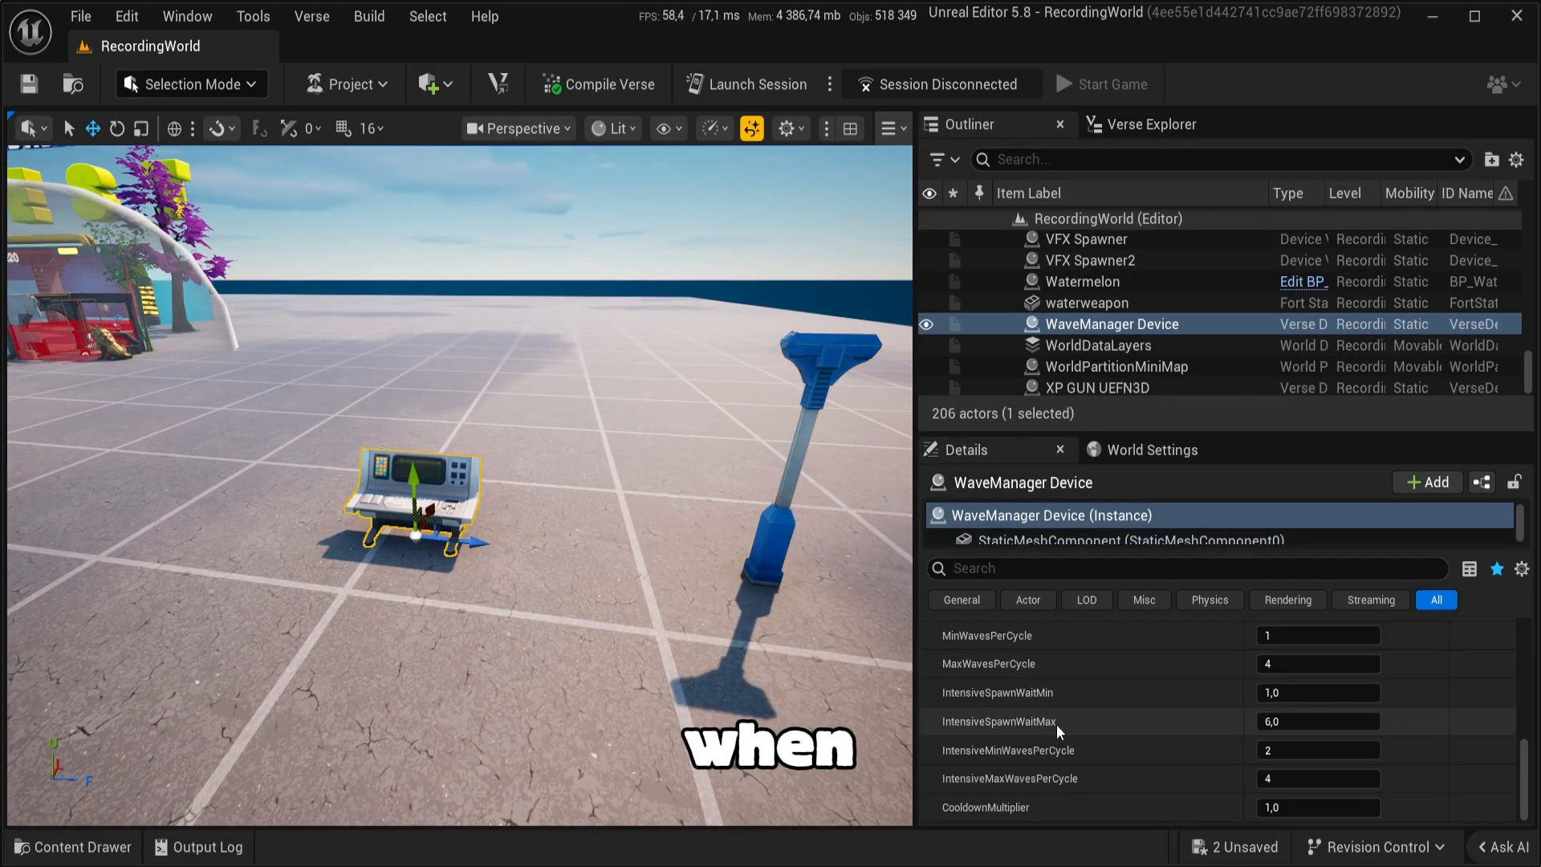
# Step: Review the WaveManager Device's WaypointFrom, WaypointTo and WavePool settings and locate the WaypointTo prop in the level
pyautogui.scroll(2, 1047, 722)
pyautogui.scroll(-2, 1046, 723)
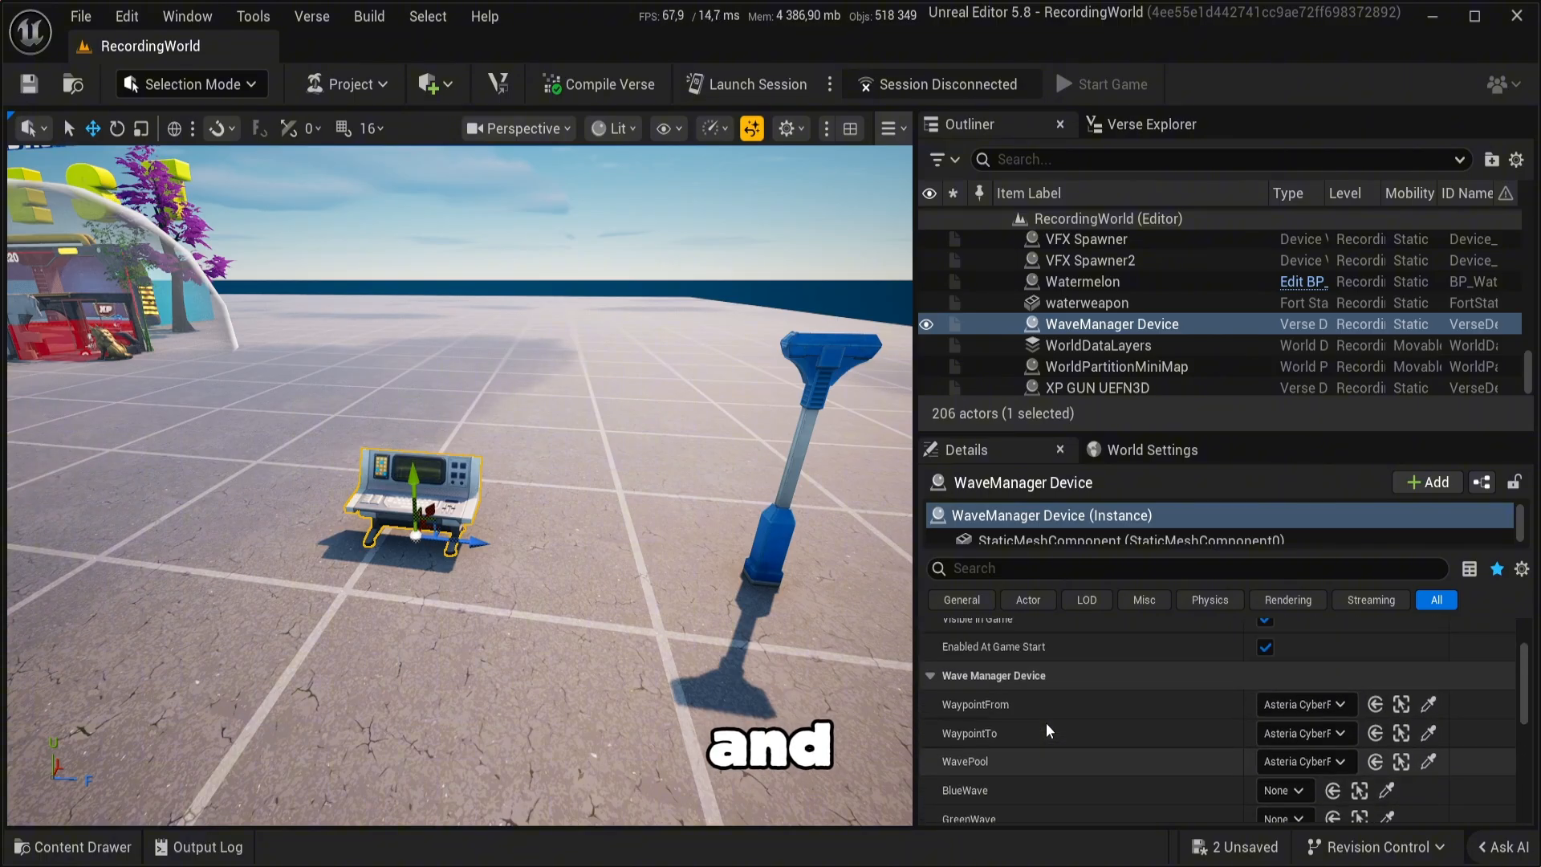
pyautogui.scroll(-1, 1047, 722)
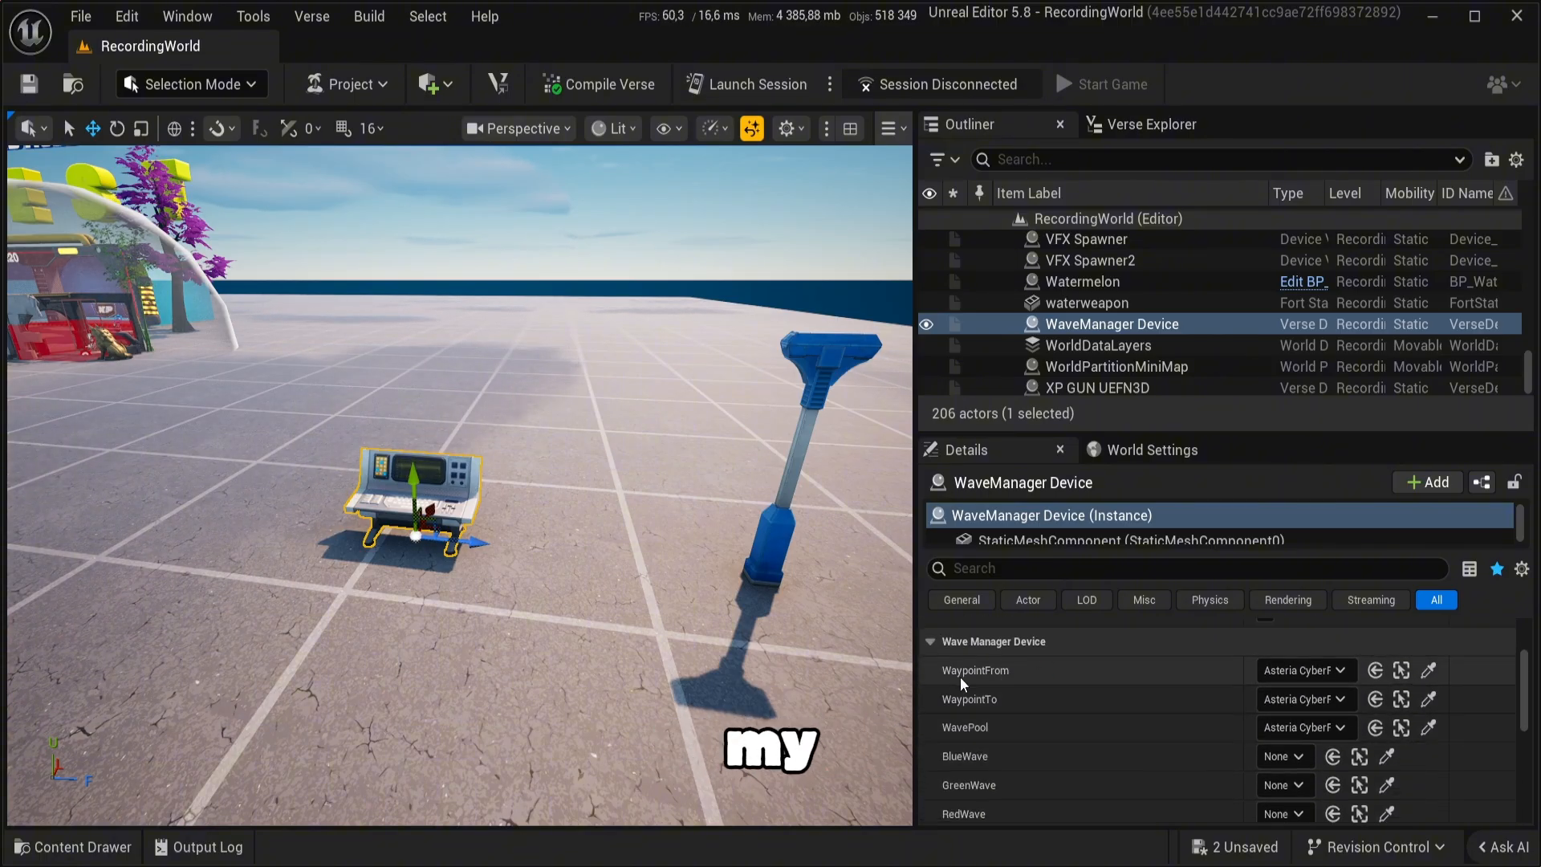
pyautogui.click(1401, 699)
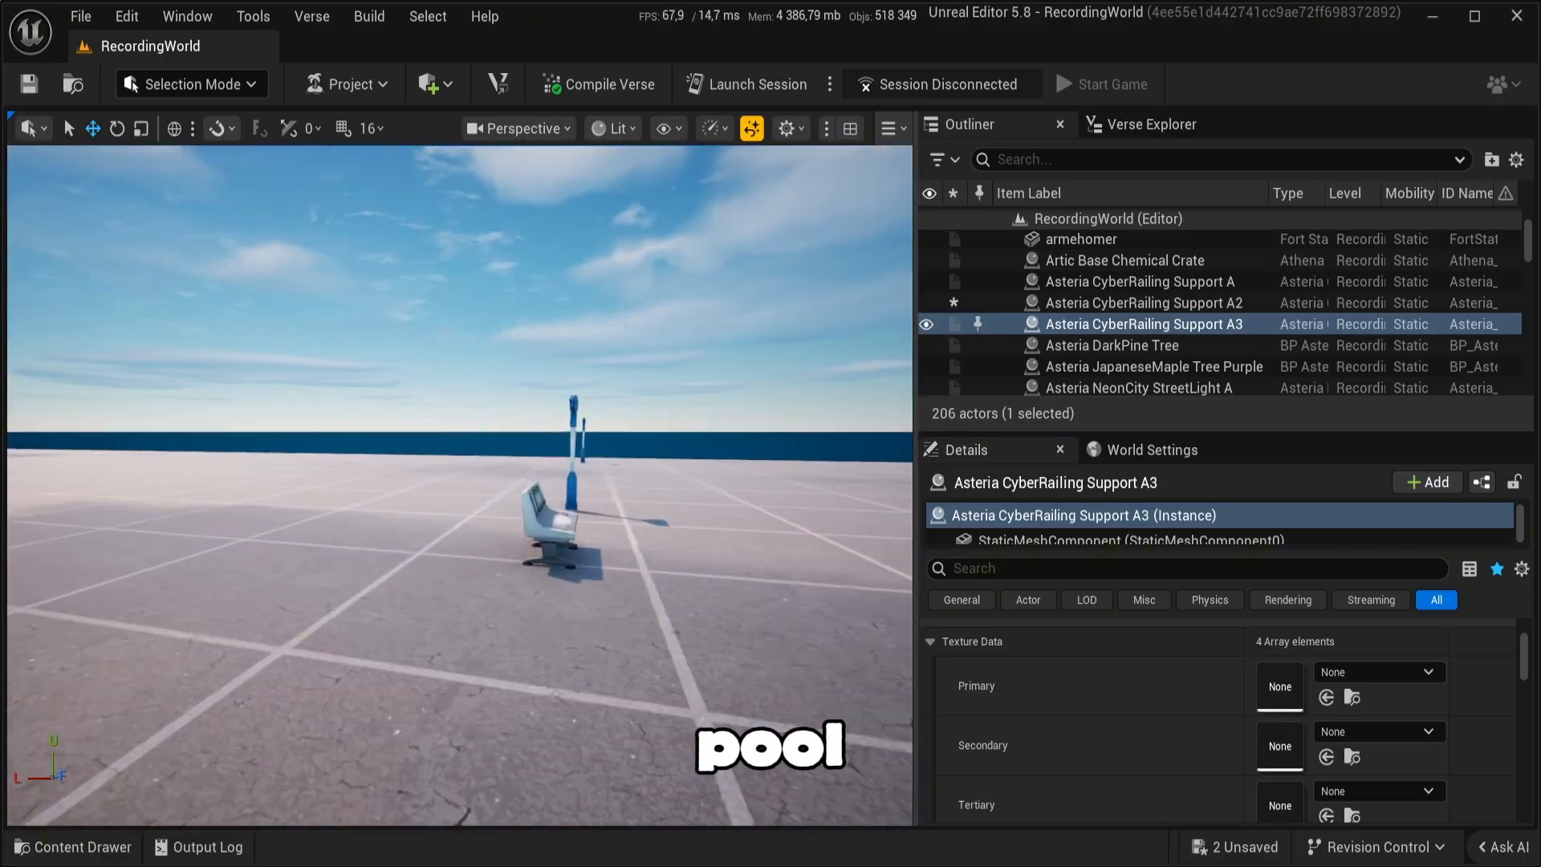
pyautogui.moveTo(514, 481); pyautogui.dragTo(686, 518, button='right')
pyautogui.scroll(3, 1163, 764)
pyautogui.scroll(-1, 1164, 764)
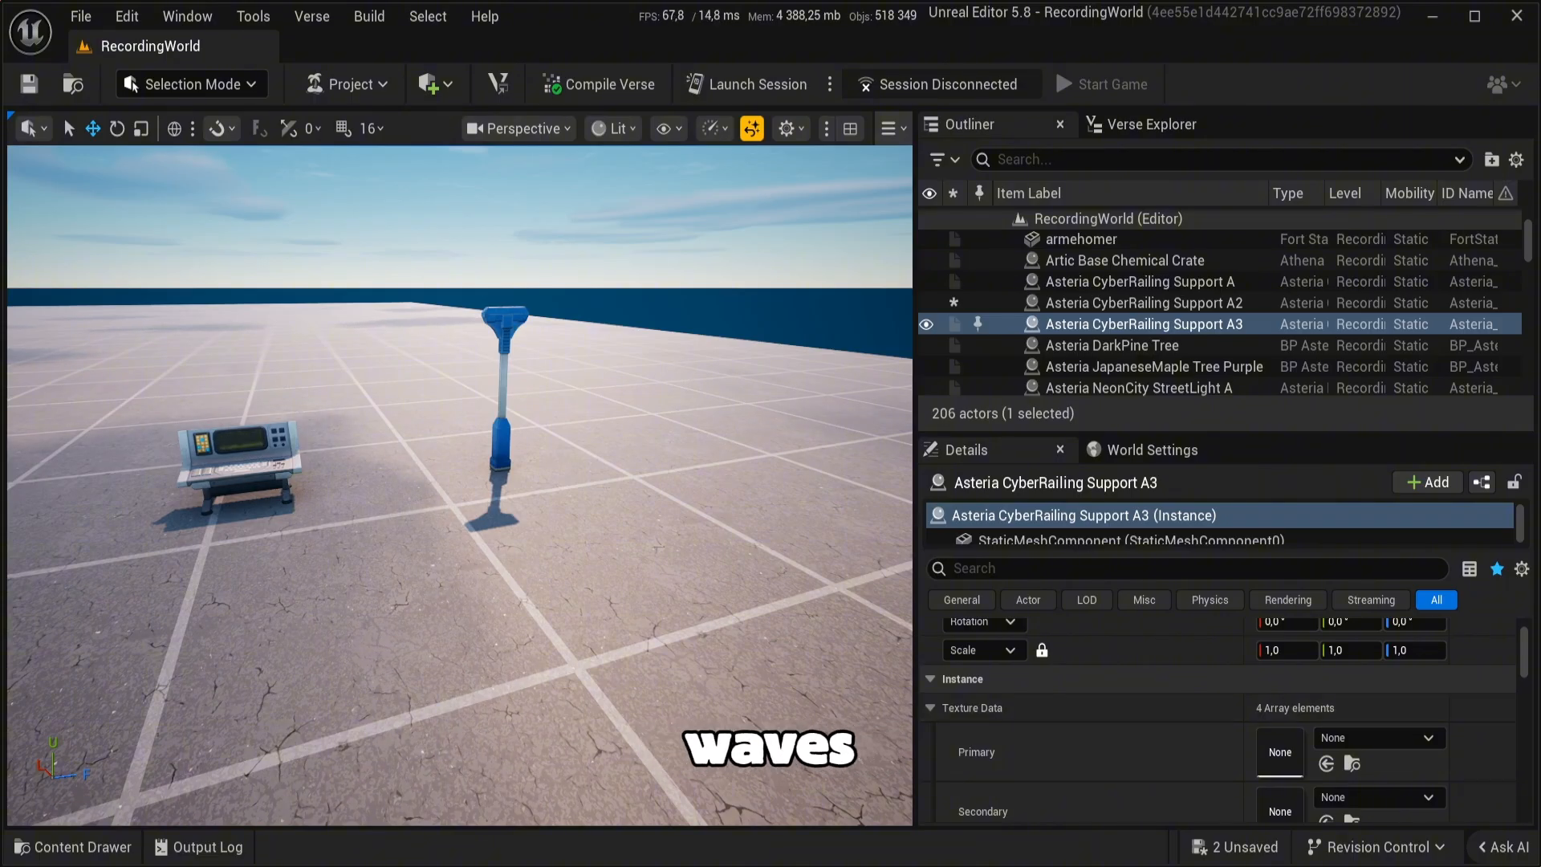
# Step: Return to the WaveManager Device and examine its BlueWave, GreenWave, RedWave and YellowWave settings
pyautogui.hotkey('ctrl', 'z')
pyautogui.scroll(-2, 1106, 720)
pyautogui.moveTo(626, 521); pyautogui.dragTo(755, 482, button='right')
pyautogui.moveTo(769, 796); pyautogui.dragTo(663, 817, button='right')
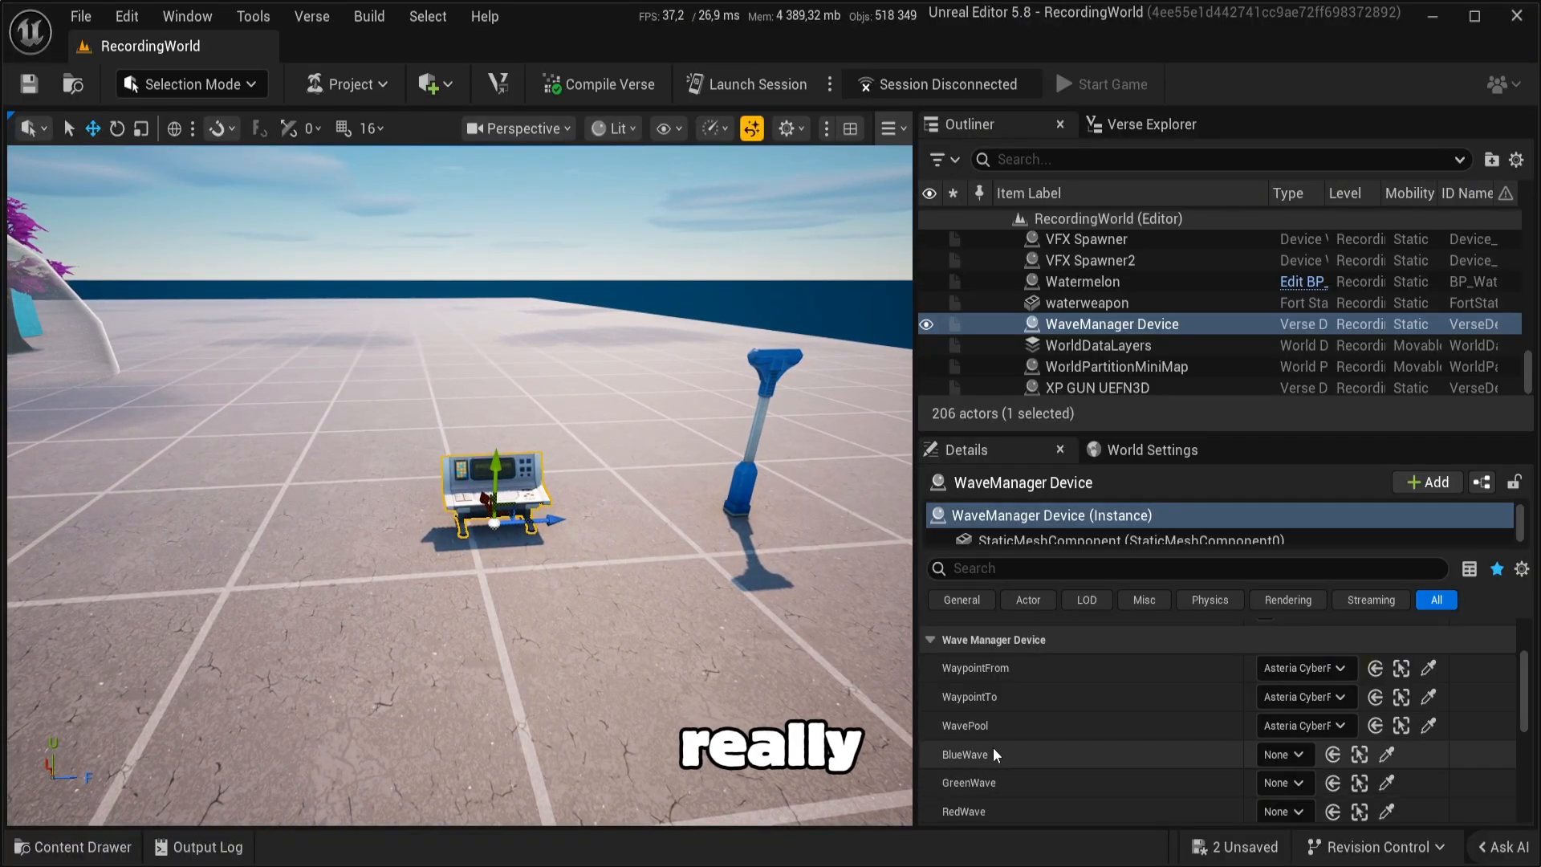
pyautogui.scroll(-1, 990, 750)
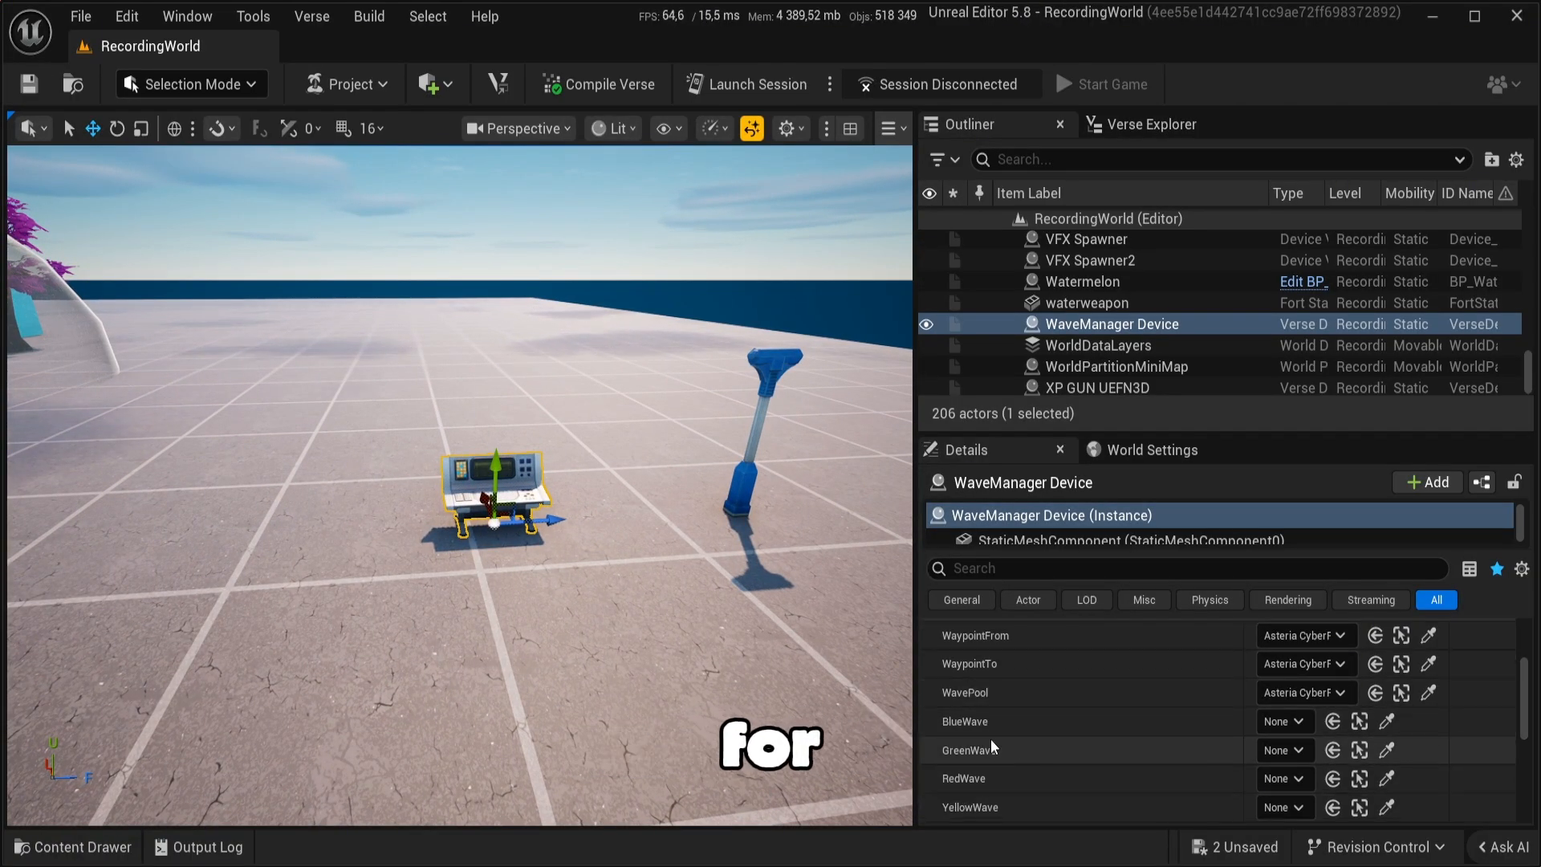
pyautogui.scroll(-1, 989, 715)
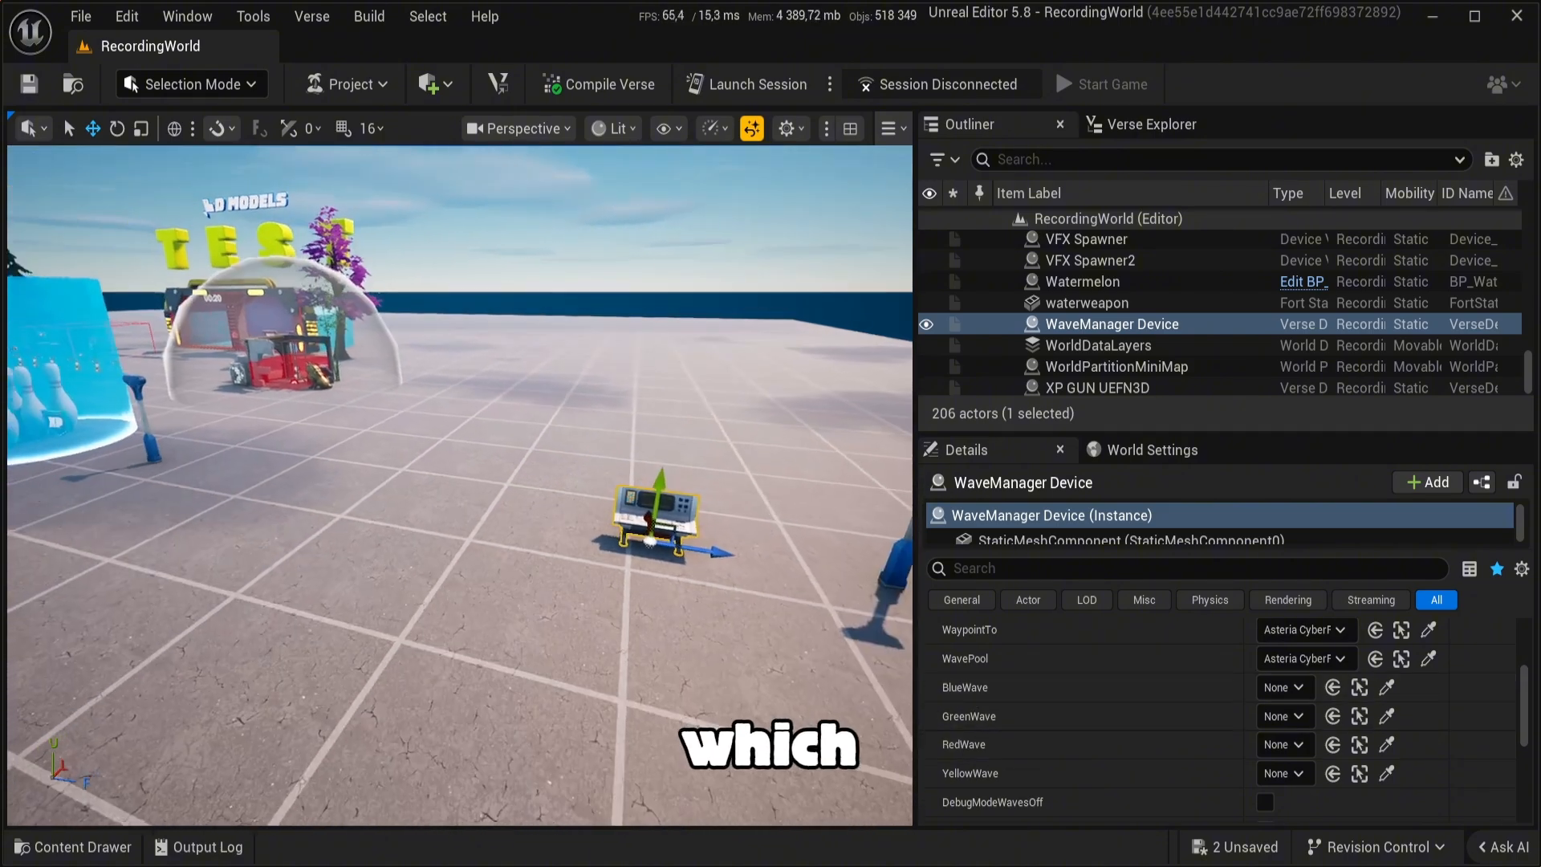
# Step: Try placing the TsunamieMesh static mesh directly in the level near the WaveManager Device, and delete the placed copy
pyautogui.hotkey('ctrl', 'space')
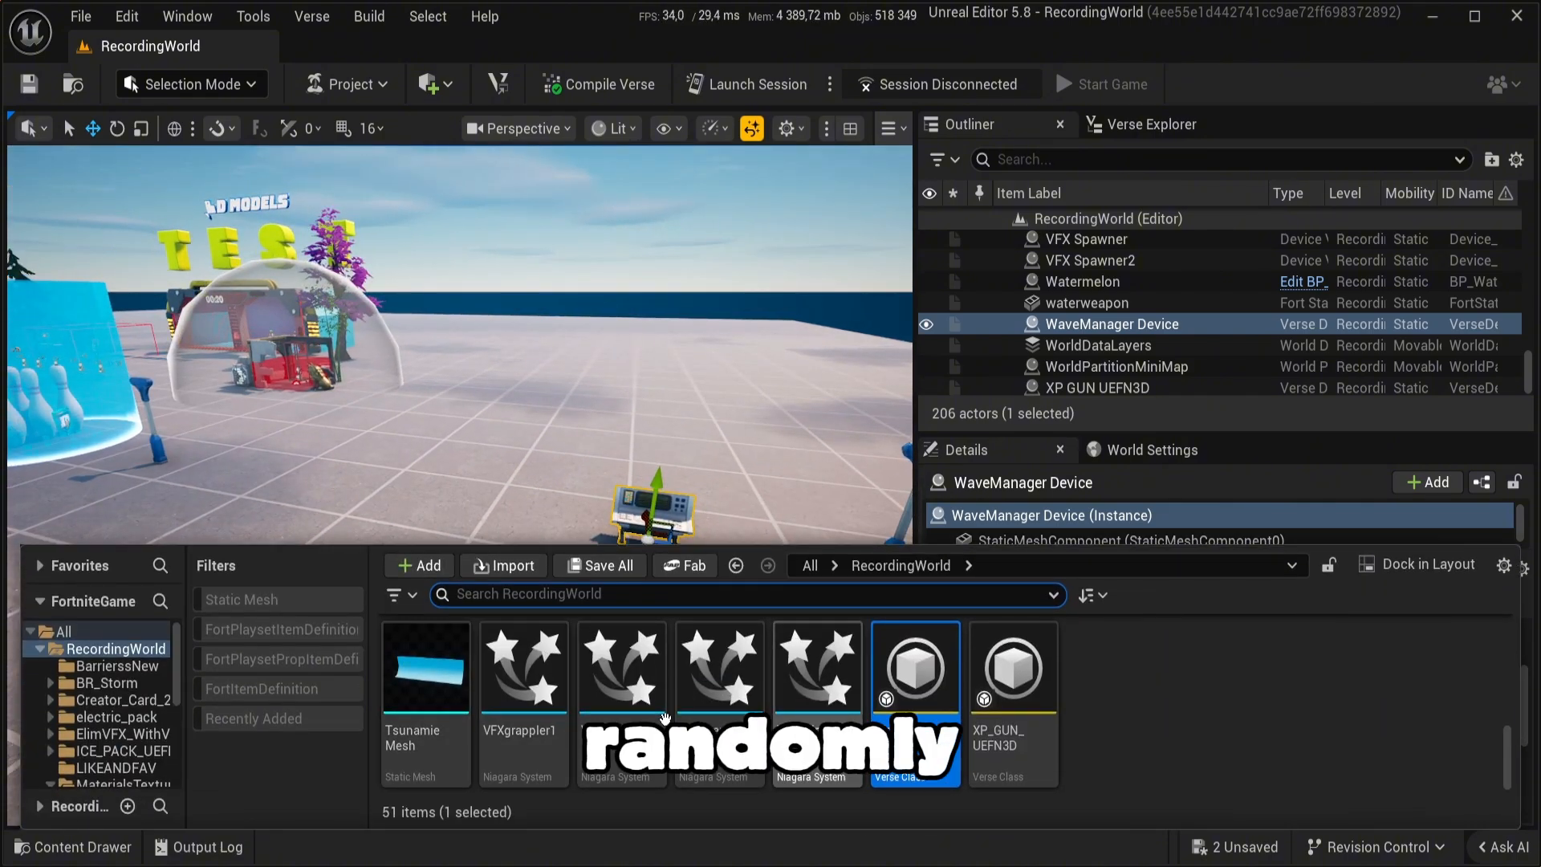
pyautogui.click(417, 675)
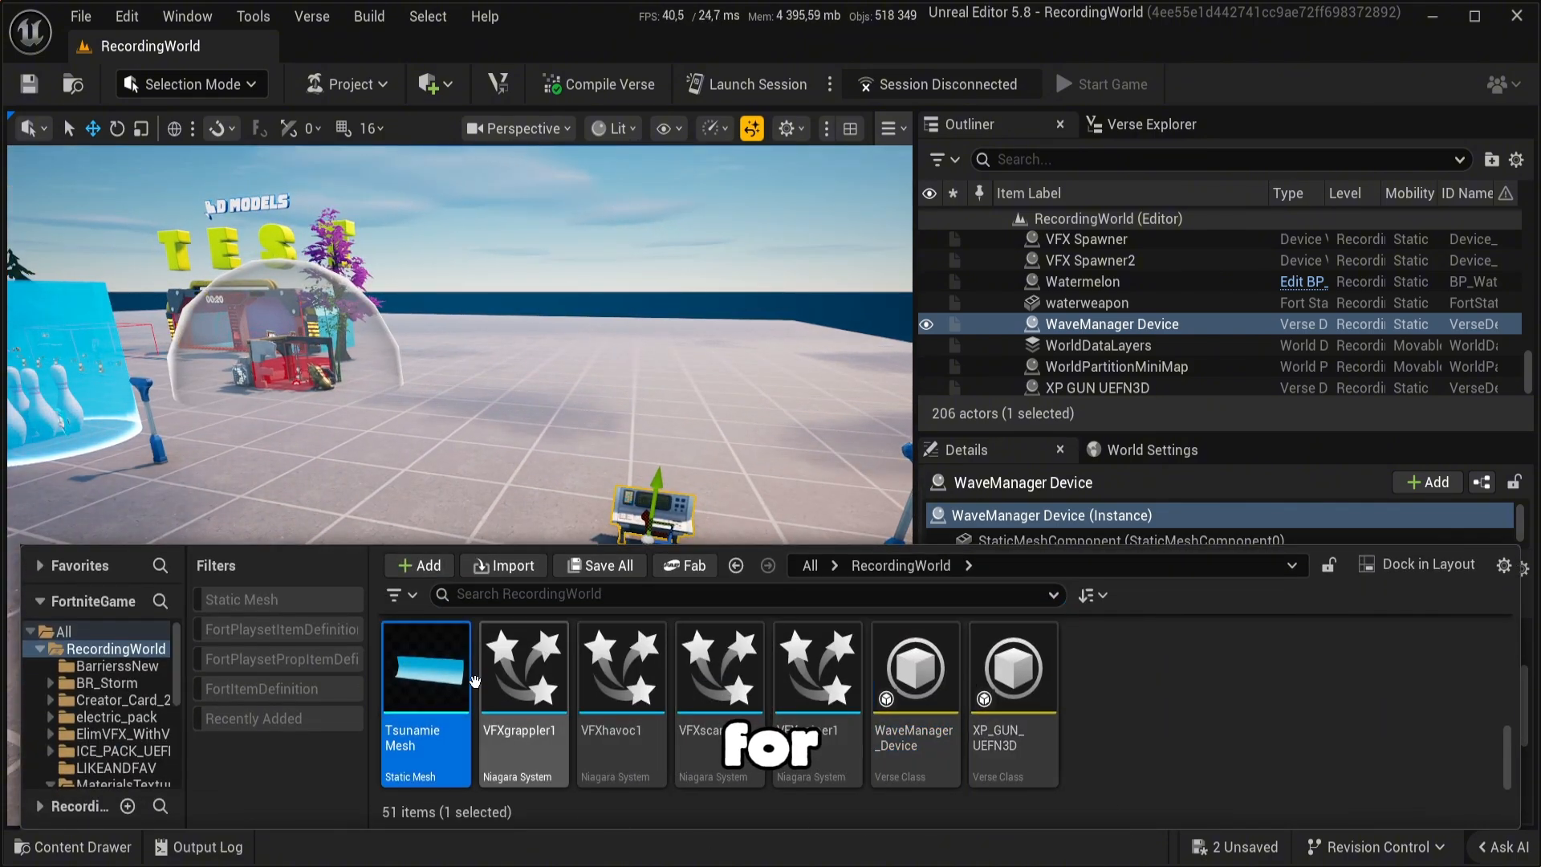
pyautogui.scroll(1, 417, 706)
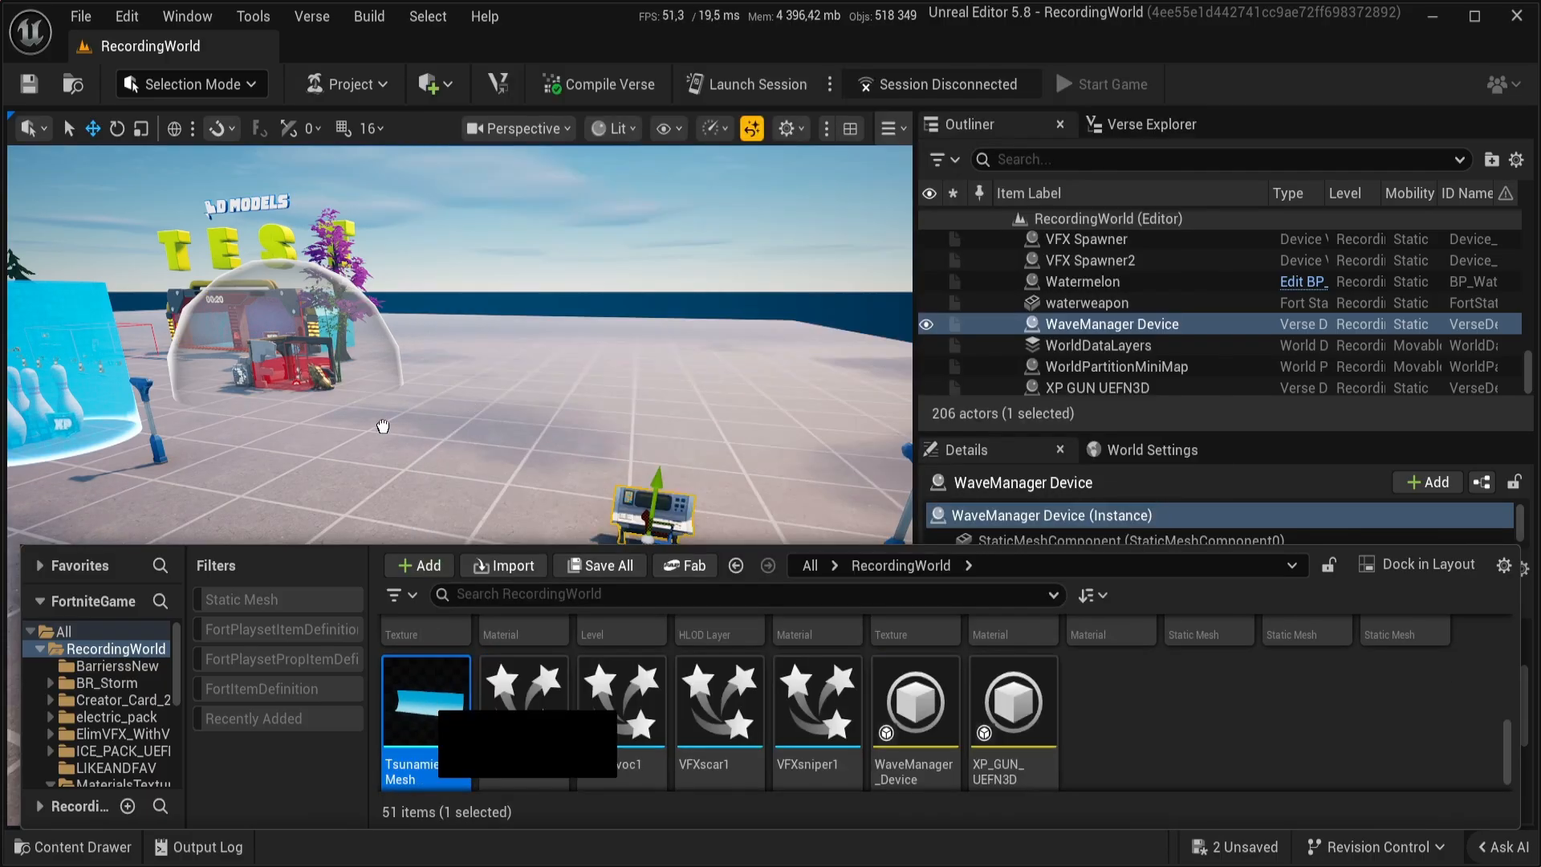
pyautogui.moveTo(383, 426); pyautogui.dragTo(576, 528)
pyautogui.moveTo(576, 528); pyautogui.dragTo(450, 544, button='right')
pyautogui.press('w')
pyautogui.press('a')
pyautogui.press('s')
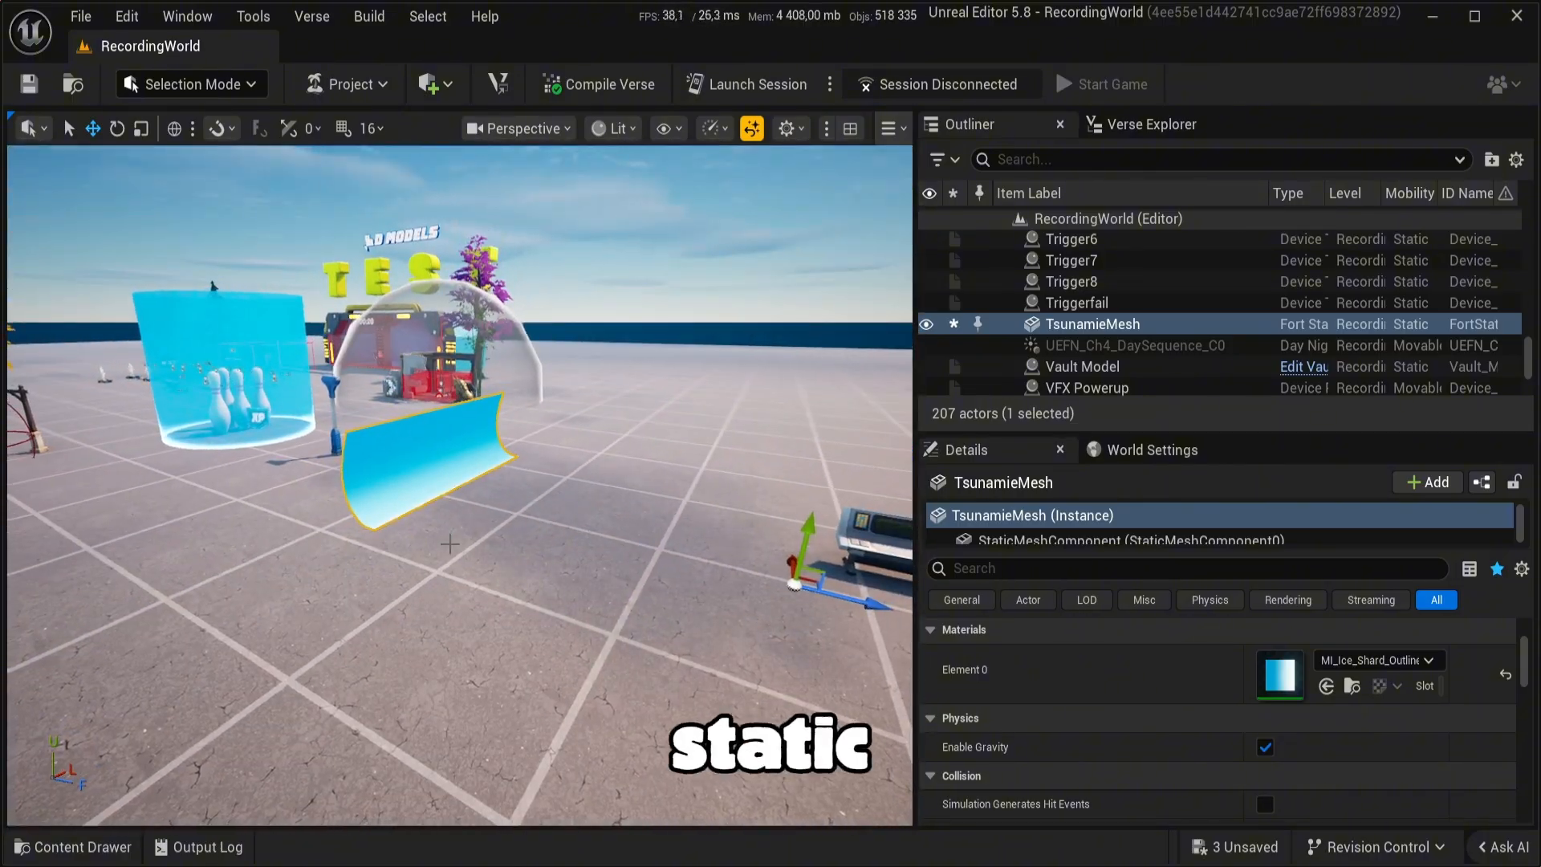
pyautogui.press('Delete')
# Step: Duplicate the TsunamieMesh static mesh in the RecordingWorld content, keep the suggested name, and open the copy
pyautogui.hotkey('ctrl', 'space')
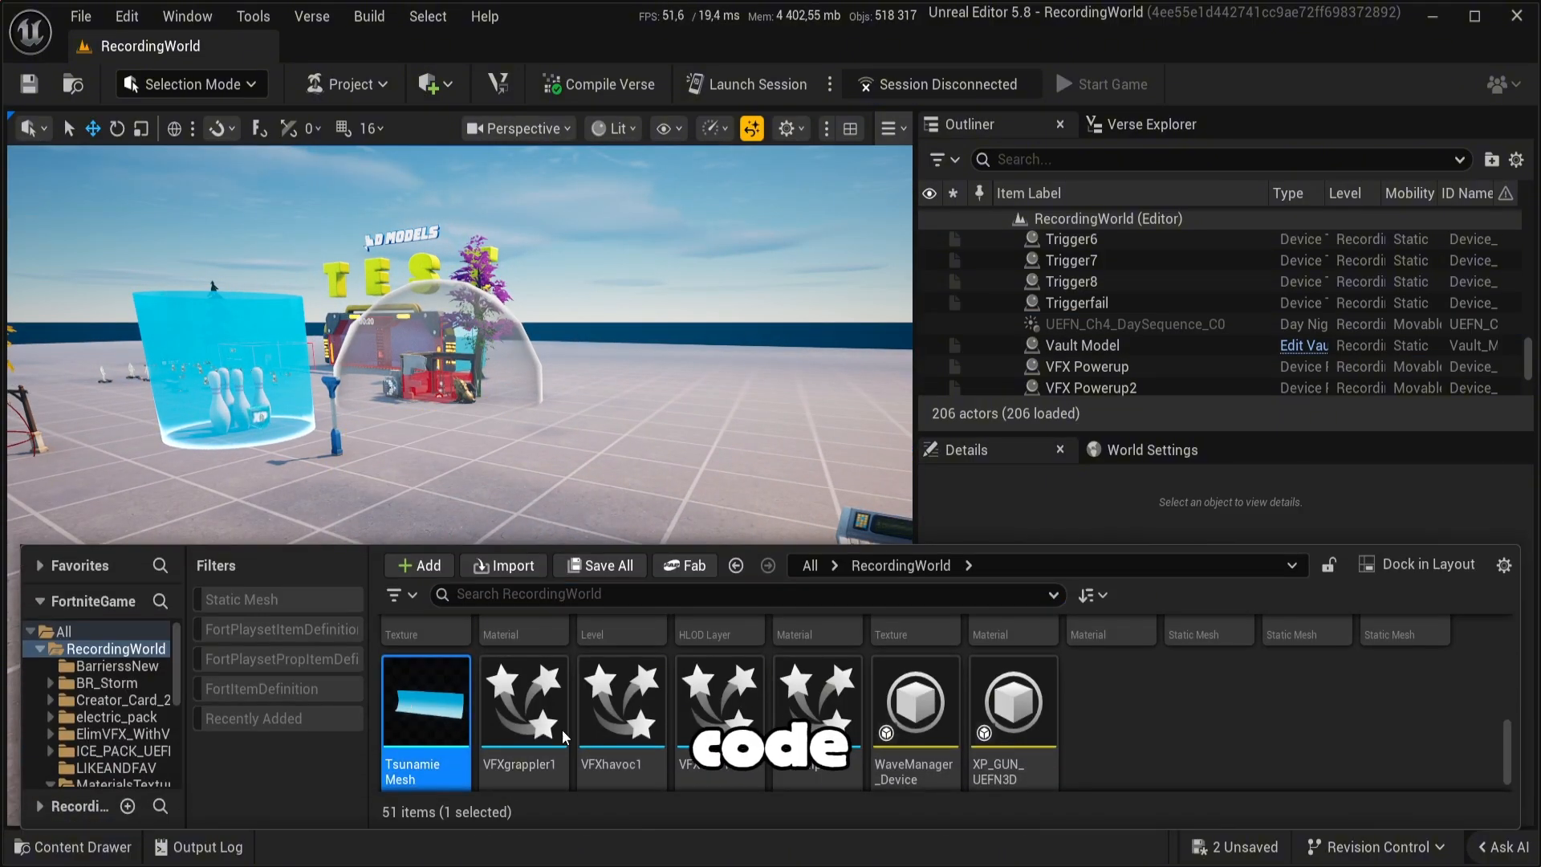
pyautogui.rightClick(417, 723)
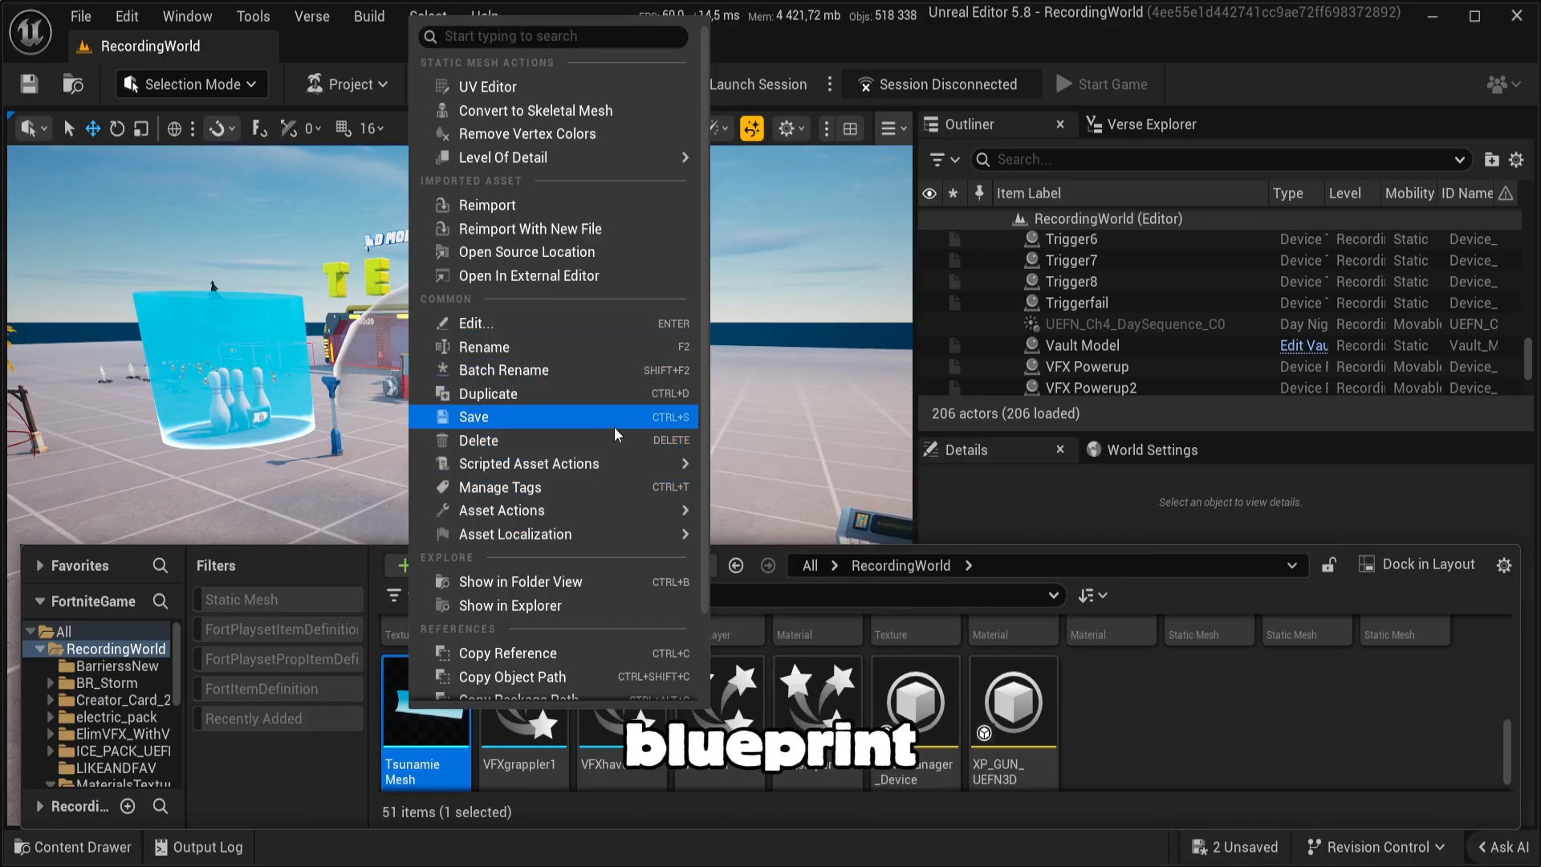
pyautogui.click(488, 394)
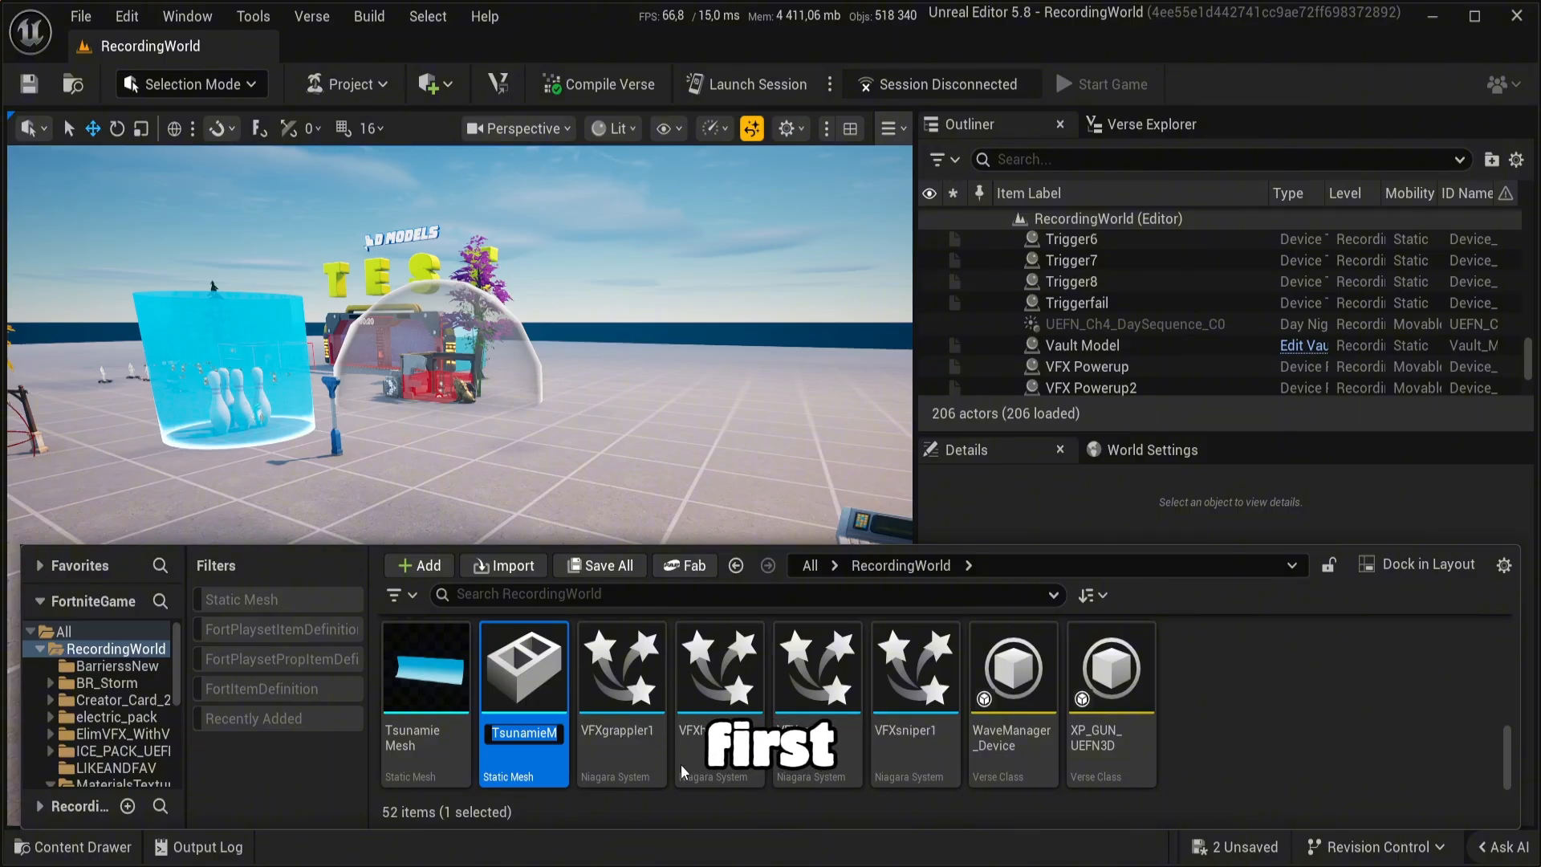
pyautogui.press('Return')
pyautogui.doubleClick(505, 692)
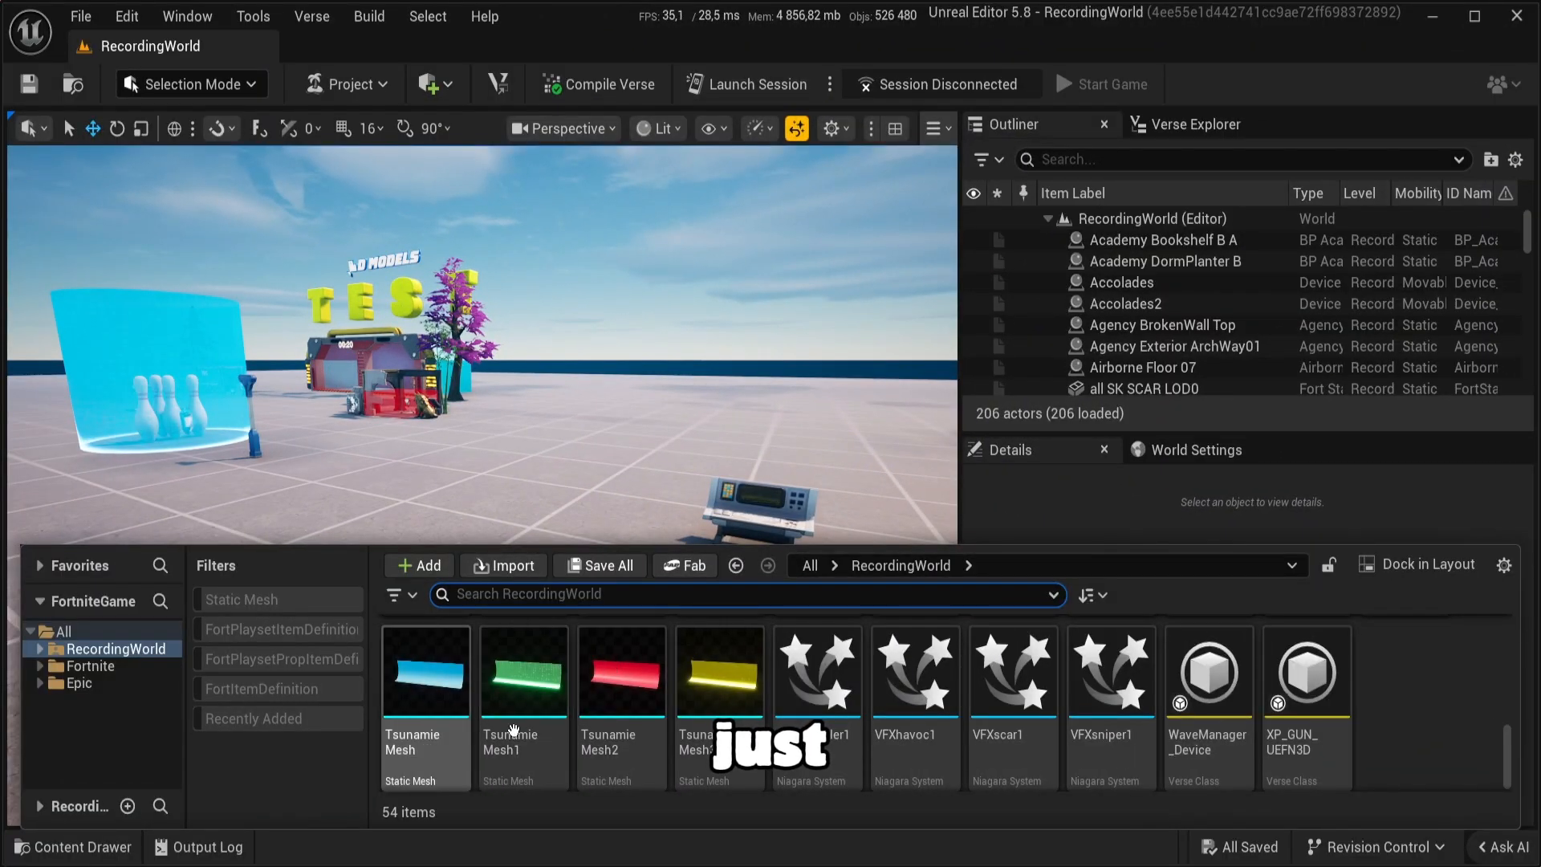
# Step: Create a Blueprint Class named Tsunamie in the RecordingWorld content with Building Prop as its parent class
pyautogui.rightClick(1397, 712)
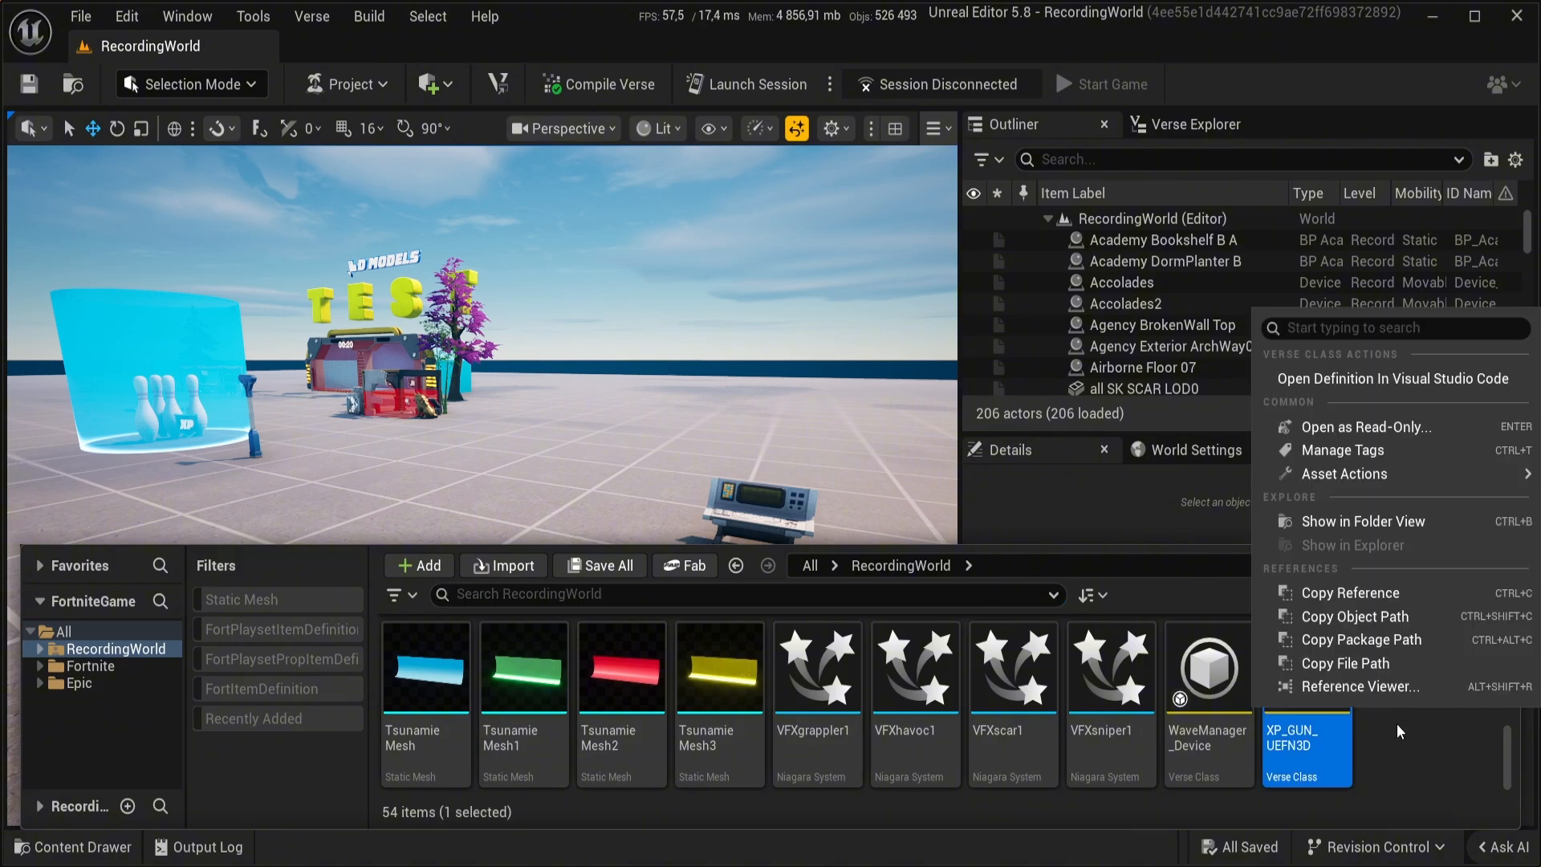
pyautogui.click(1400, 738)
pyautogui.rightClick(1417, 774)
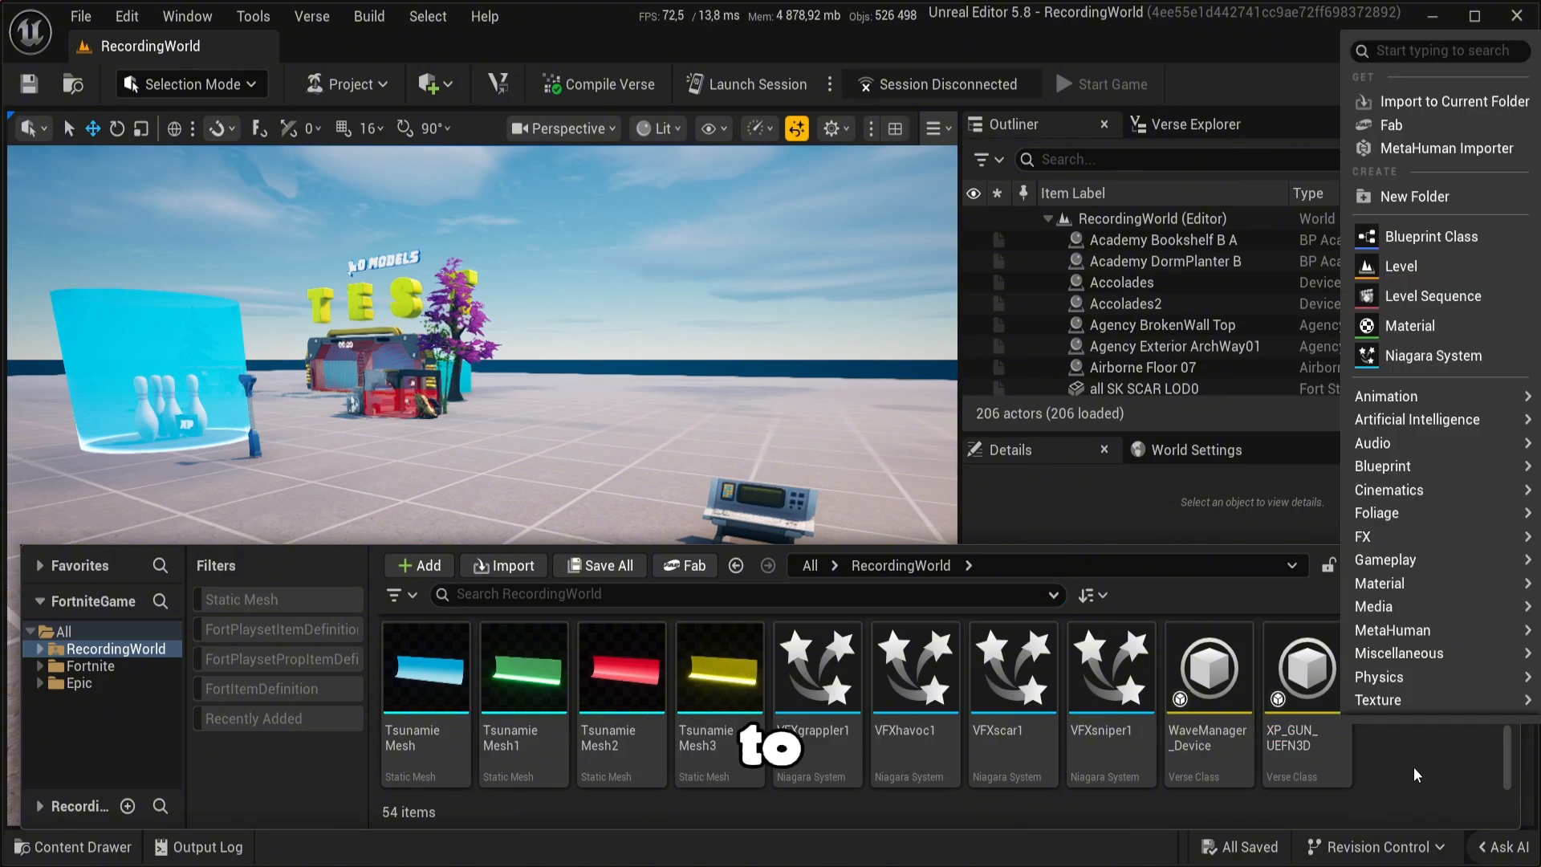
pyautogui.click(1421, 236)
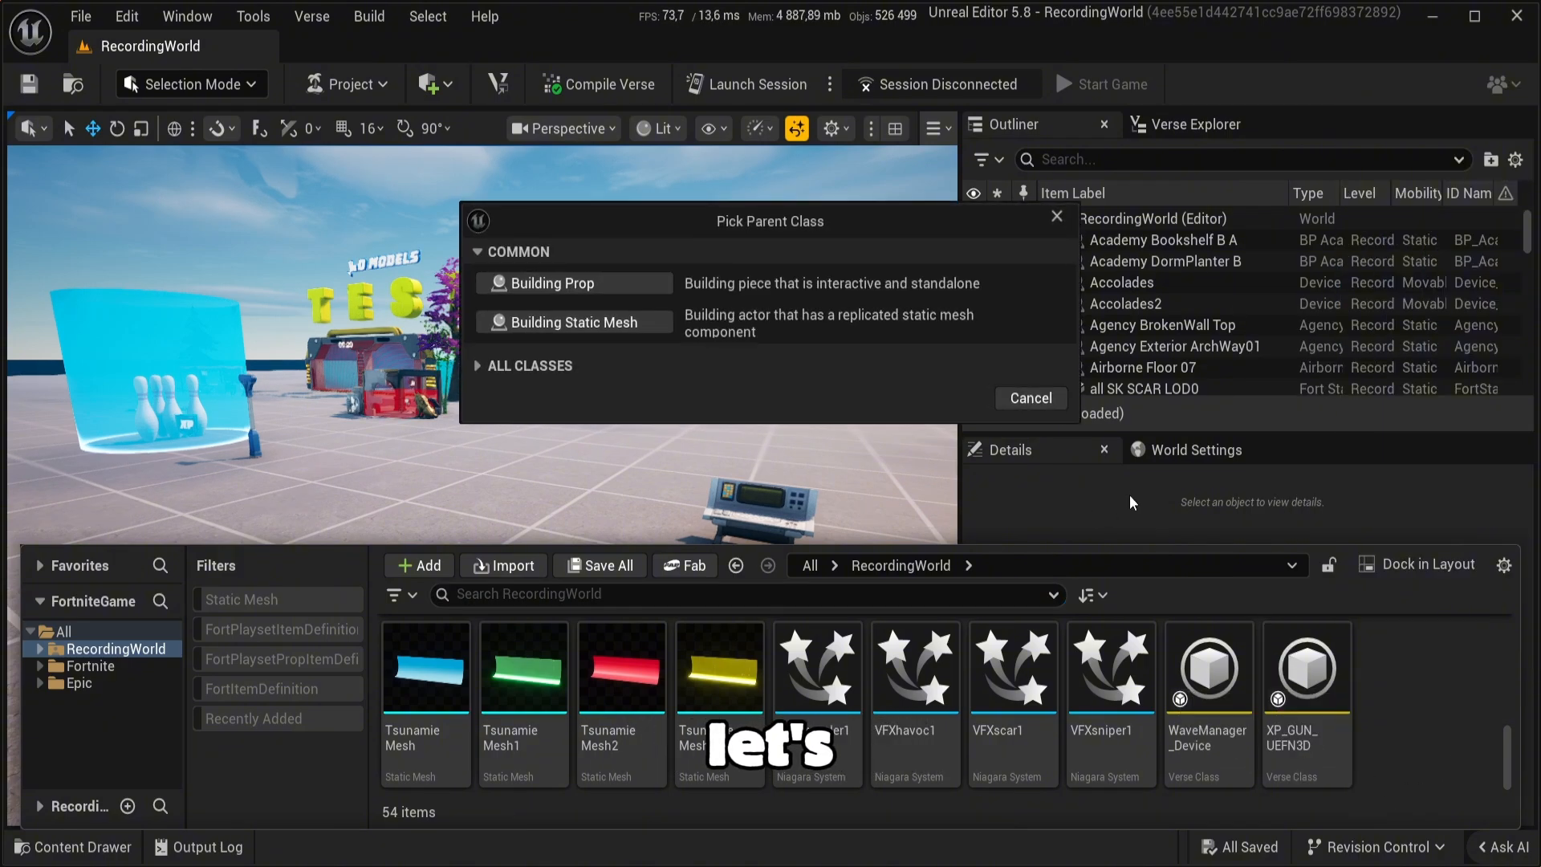
pyautogui.click(478, 365)
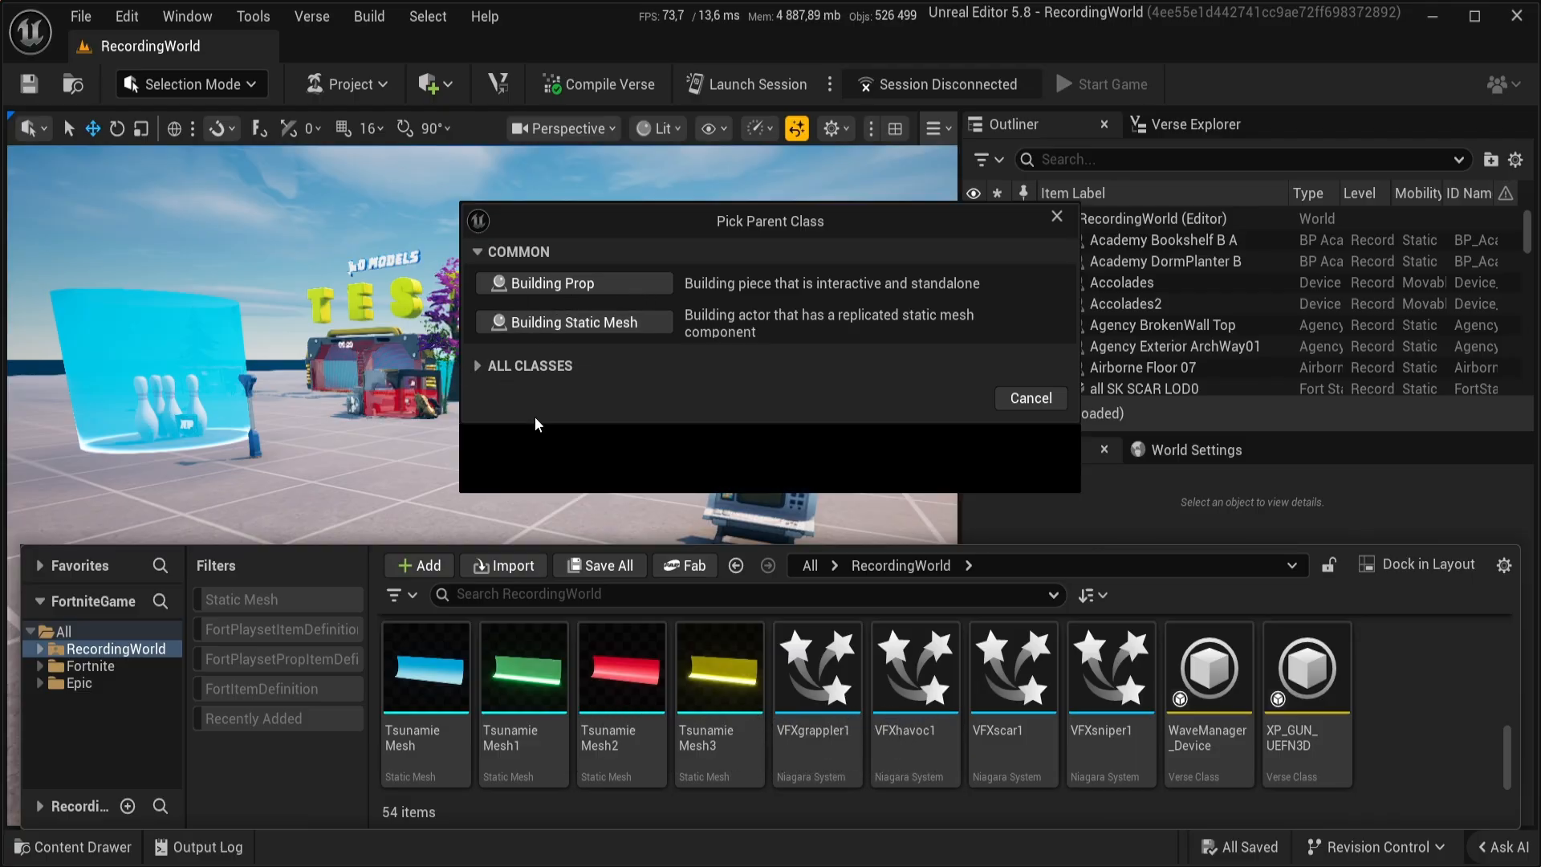
pyautogui.click(544, 285)
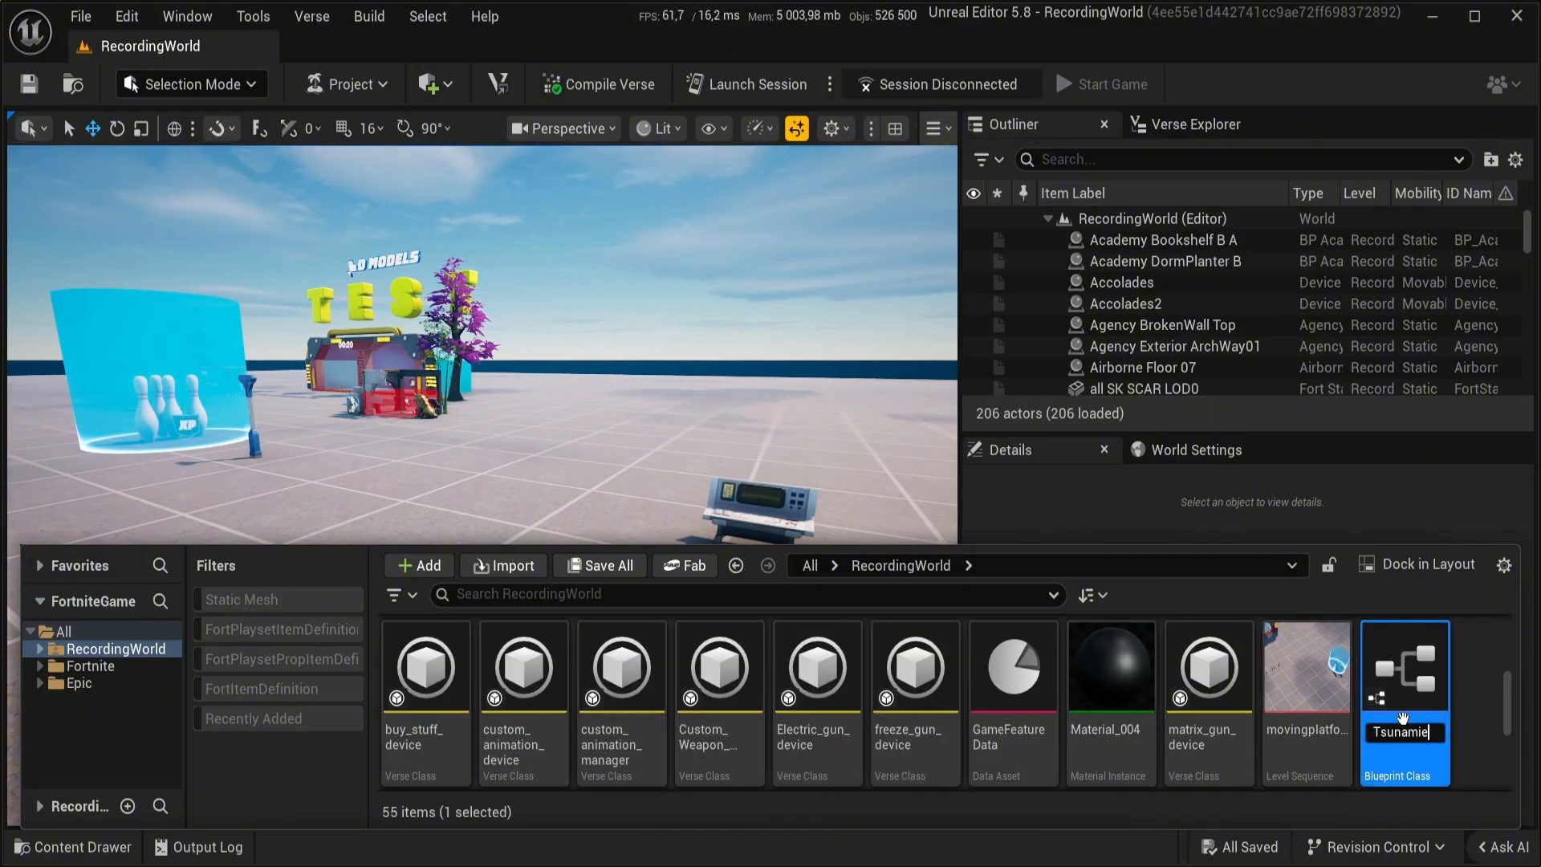
pyautogui.press('Return')
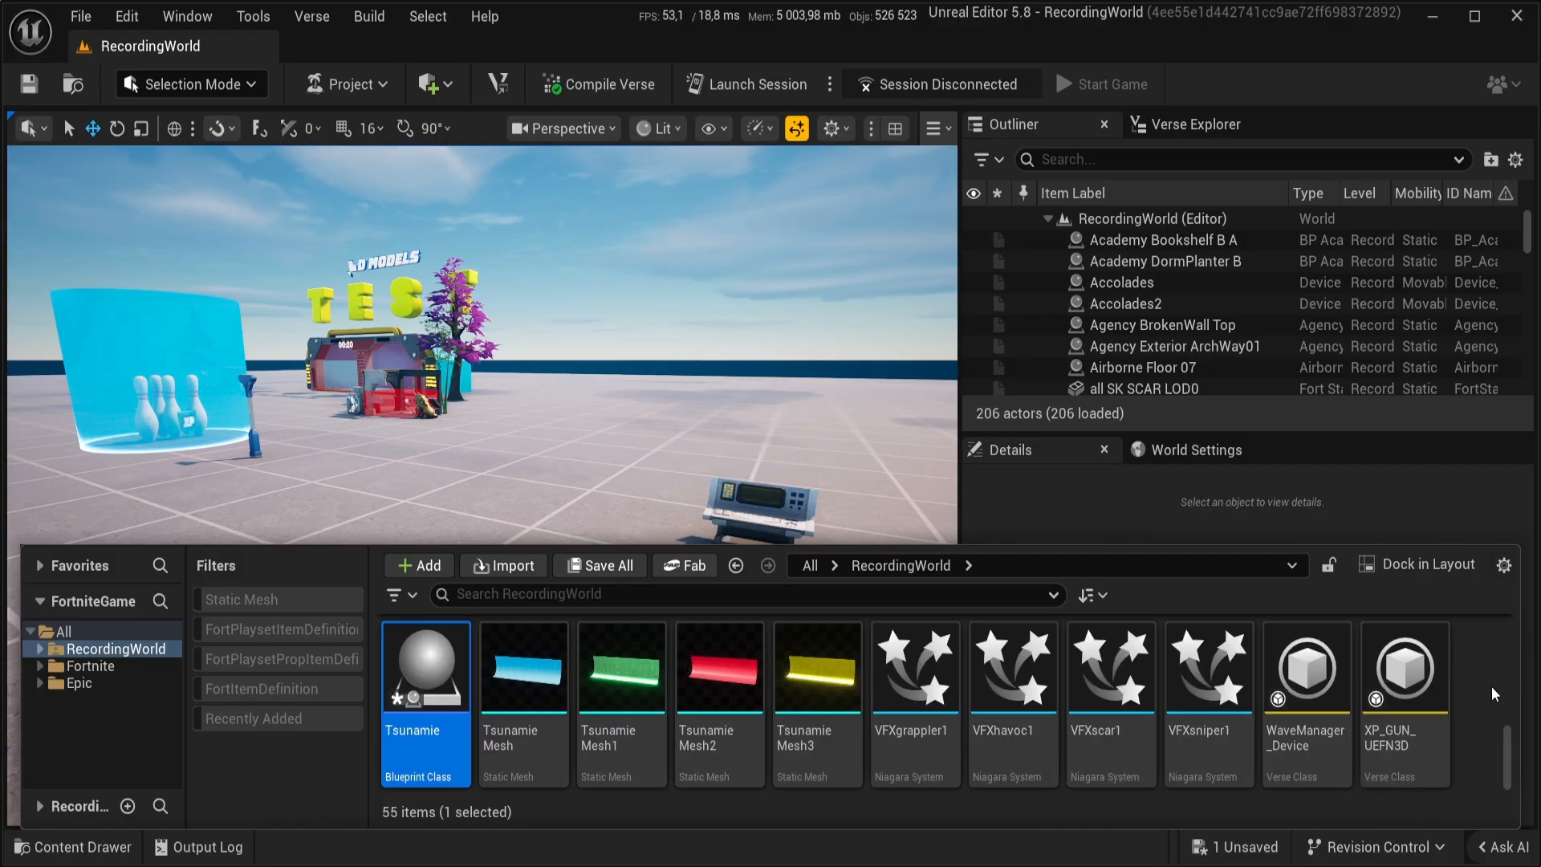
# Step: Open the Tsunamie blueprint, add the blue TsunamieMesh static mesh as a component, and compile it
pyautogui.doubleClick(431, 696)
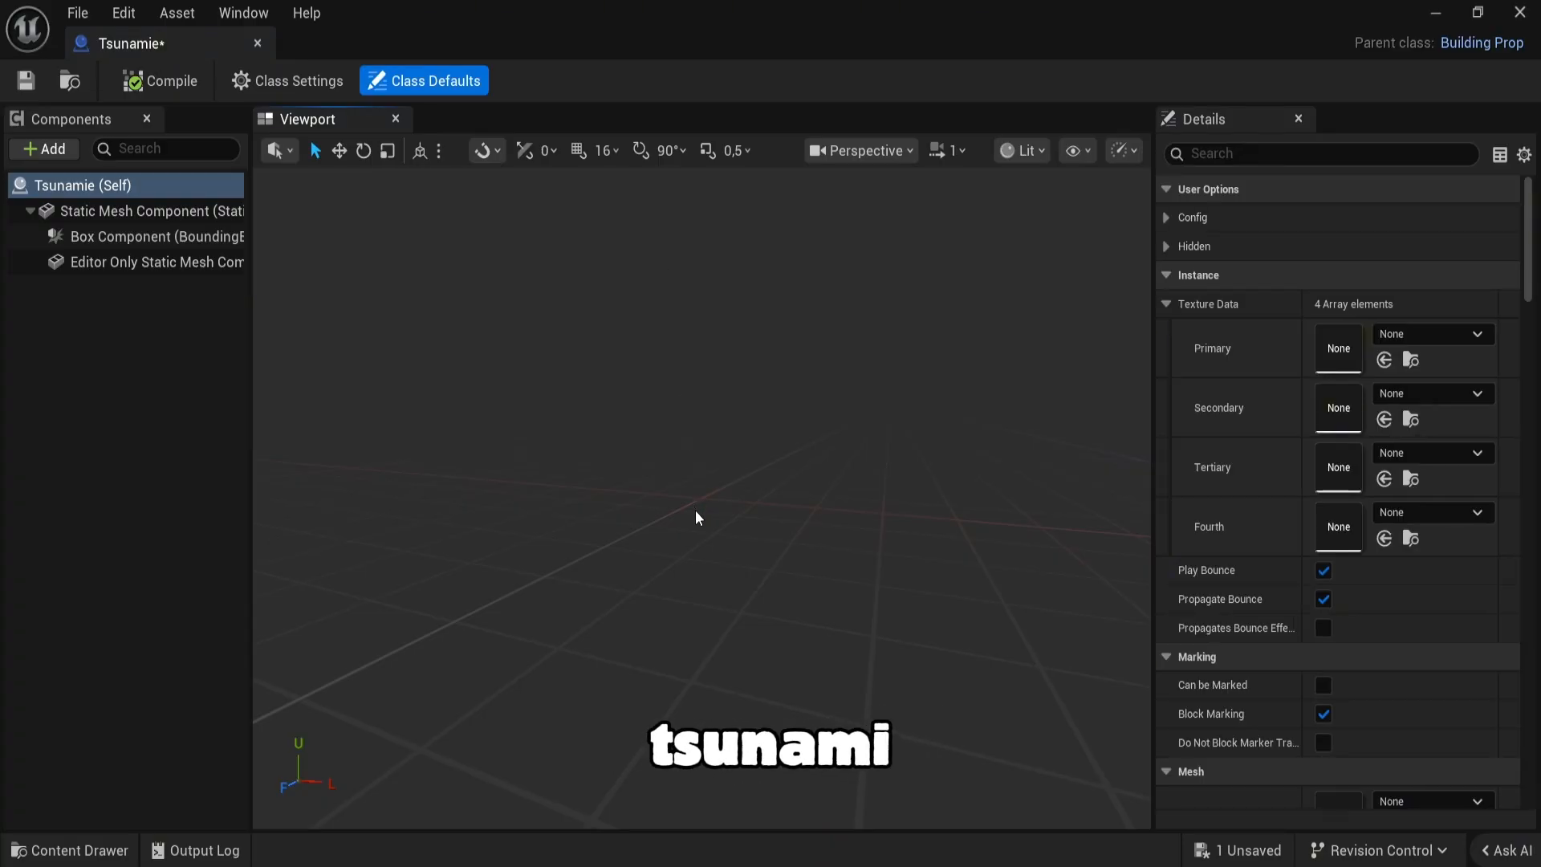
pyautogui.hotkey('ctrl', 'space')
pyautogui.moveTo(509, 671); pyautogui.dragTo(632, 503)
pyautogui.press('s')
pyautogui.moveTo(682, 526); pyautogui.dragTo(681, 558, button='right')
pyautogui.press('s')
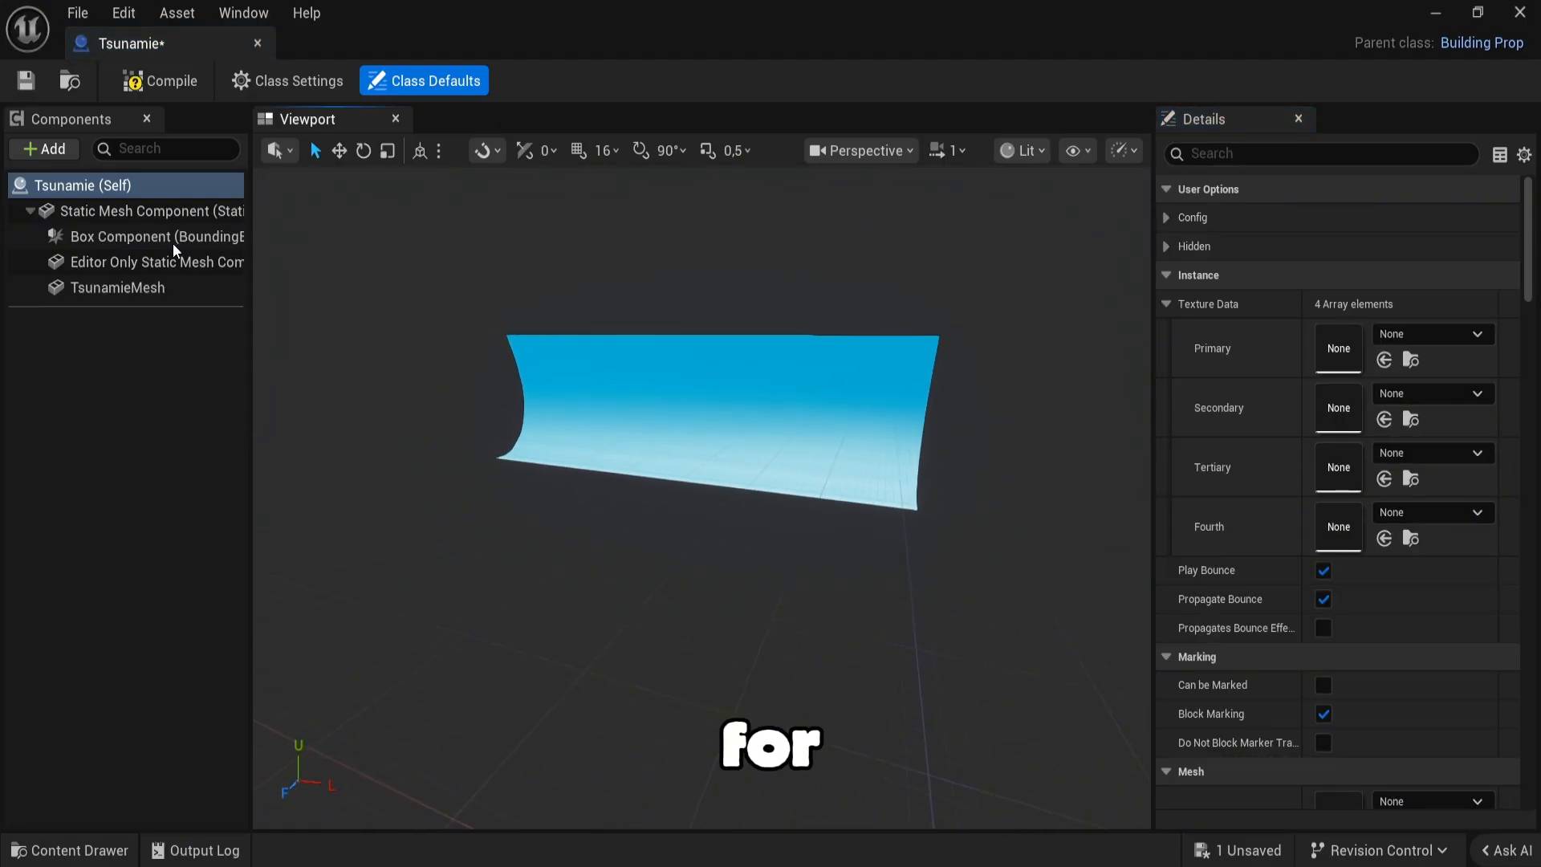
pyautogui.click(166, 80)
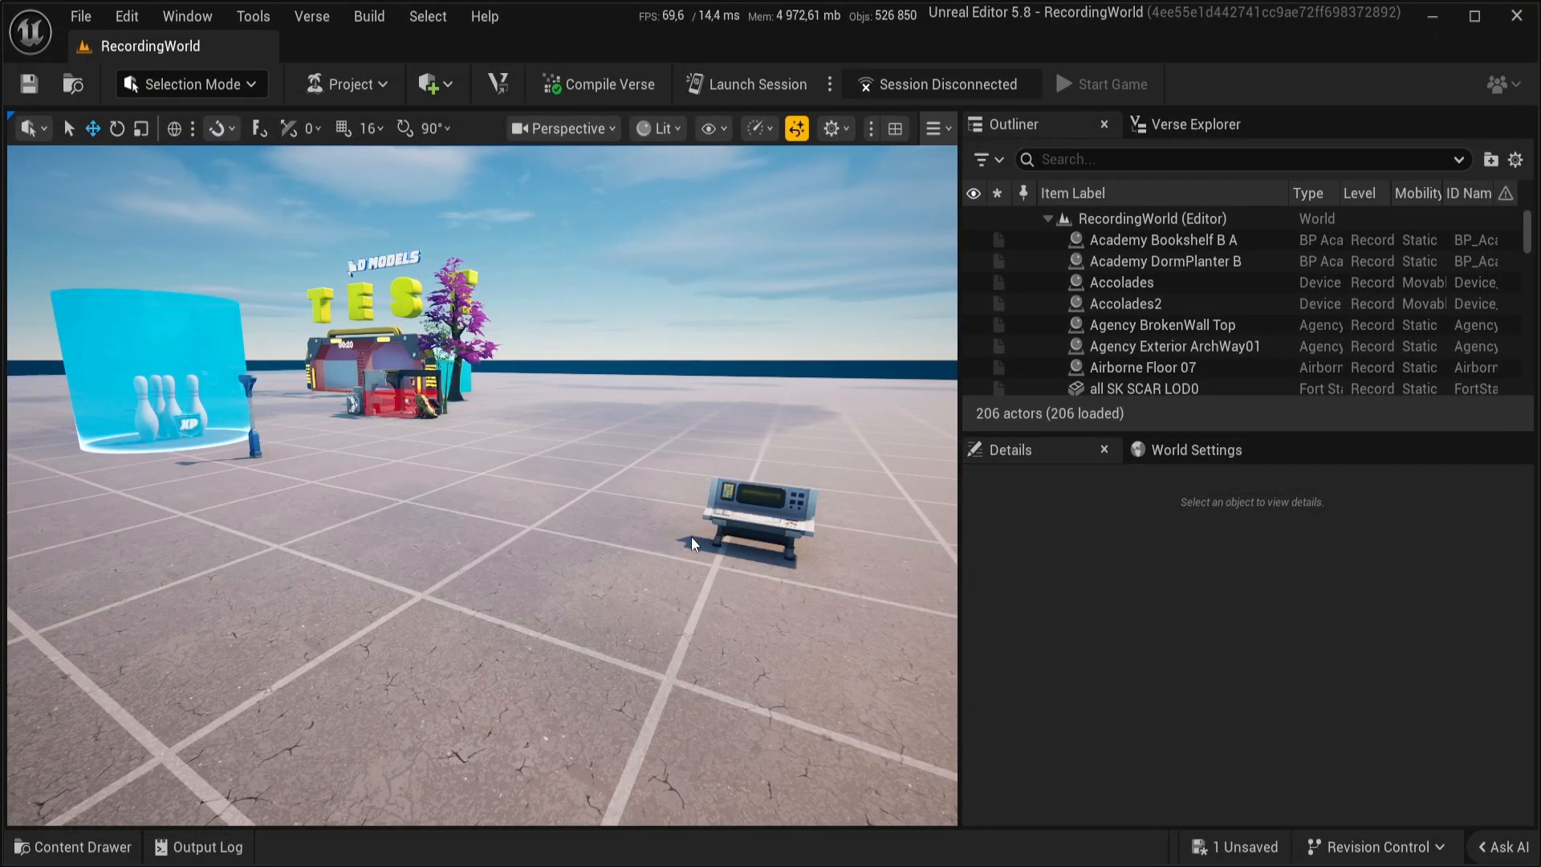
# Step: Place the Tsunamie blueprint prop on the level floor near the waypoint prop beside the WaveManager Device
pyautogui.rightClick(629, 507)
pyautogui.press('a')
pyautogui.moveTo(574, 495)
pyautogui.mouseDown(button='right')
pyautogui.moveTo(727, 483)
pyautogui.moveTo(560, 515)
pyautogui.mouseUp(button='right')
pyautogui.press('s')
pyautogui.press('d')
pyautogui.hotkey('ctrl', 'space')
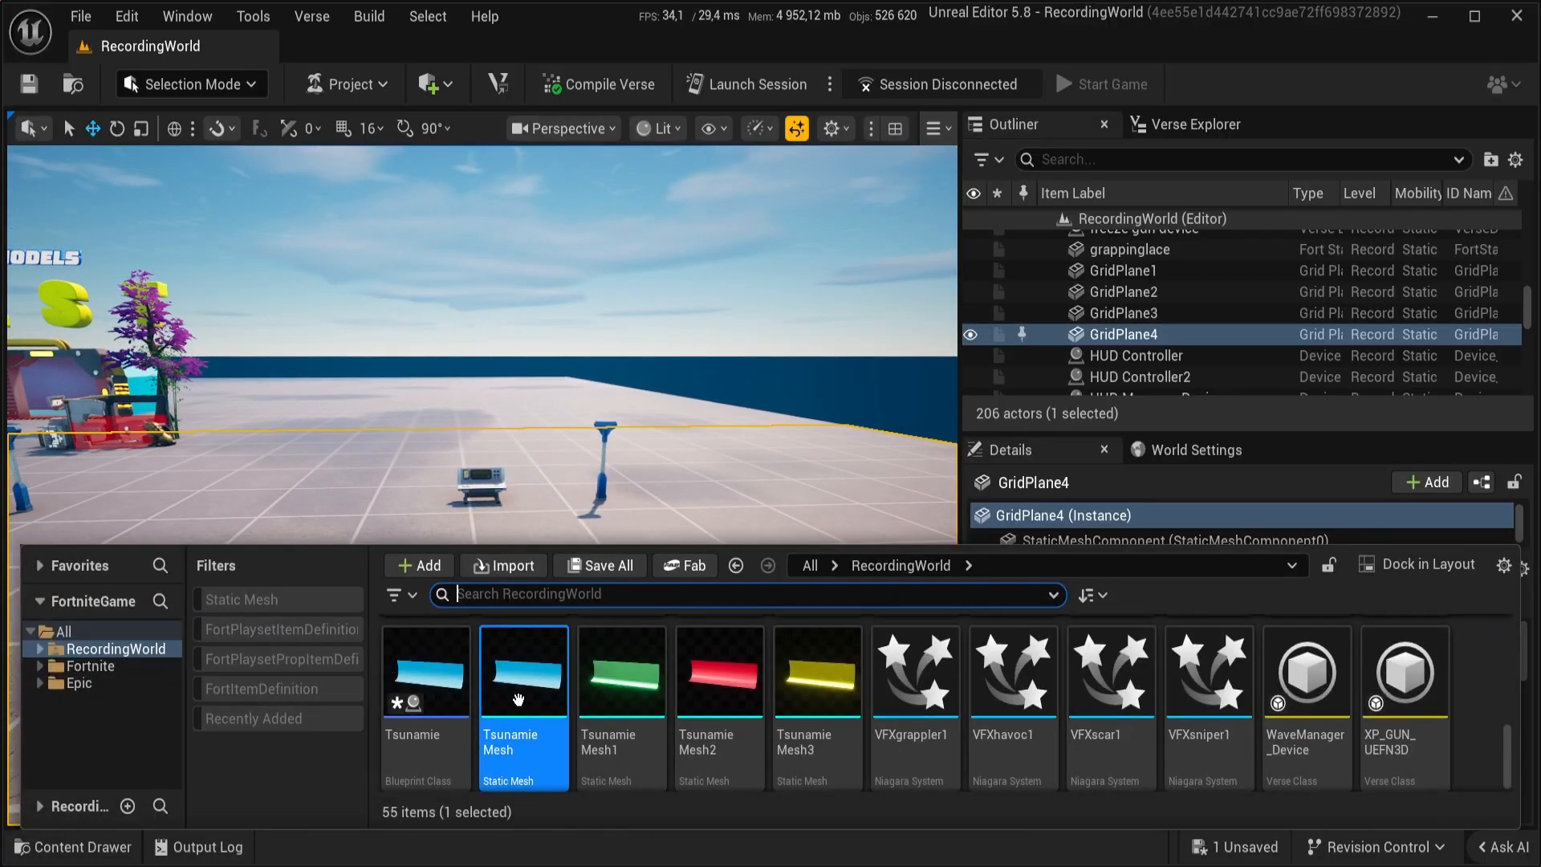
pyautogui.moveTo(426, 679); pyautogui.dragTo(726, 518)
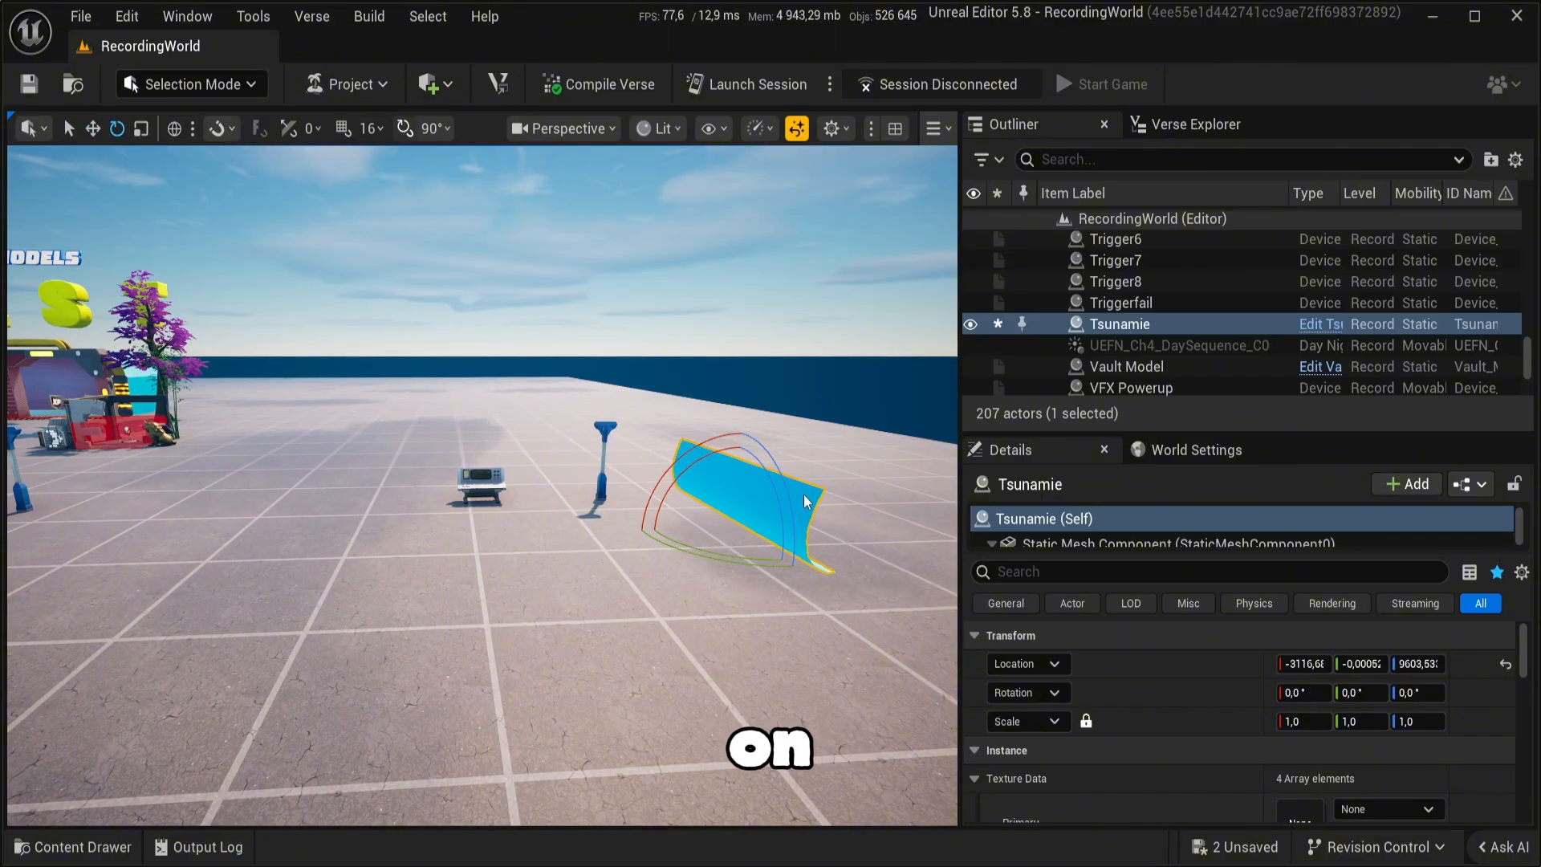
# Step: Turn the placed Tsunamie prop around by 180° and position it on the floor between the two waypoint props
pyautogui.moveTo(709, 555); pyautogui.dragTo(390, 147)
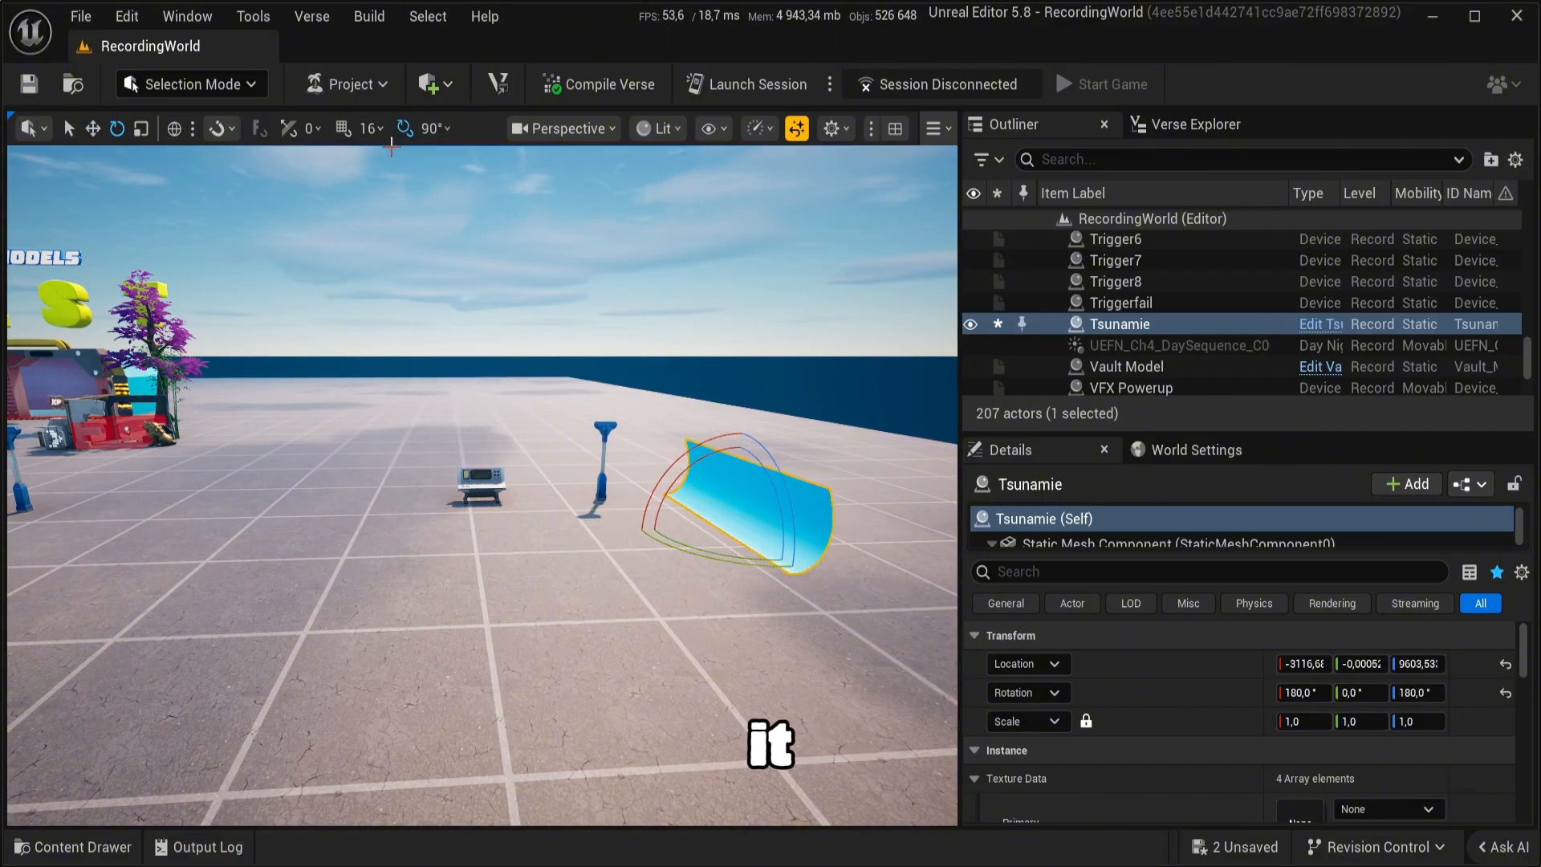
pyautogui.press('d')
pyautogui.moveTo(496, 301); pyautogui.dragTo(495, 345, button='right')
pyautogui.press('w')
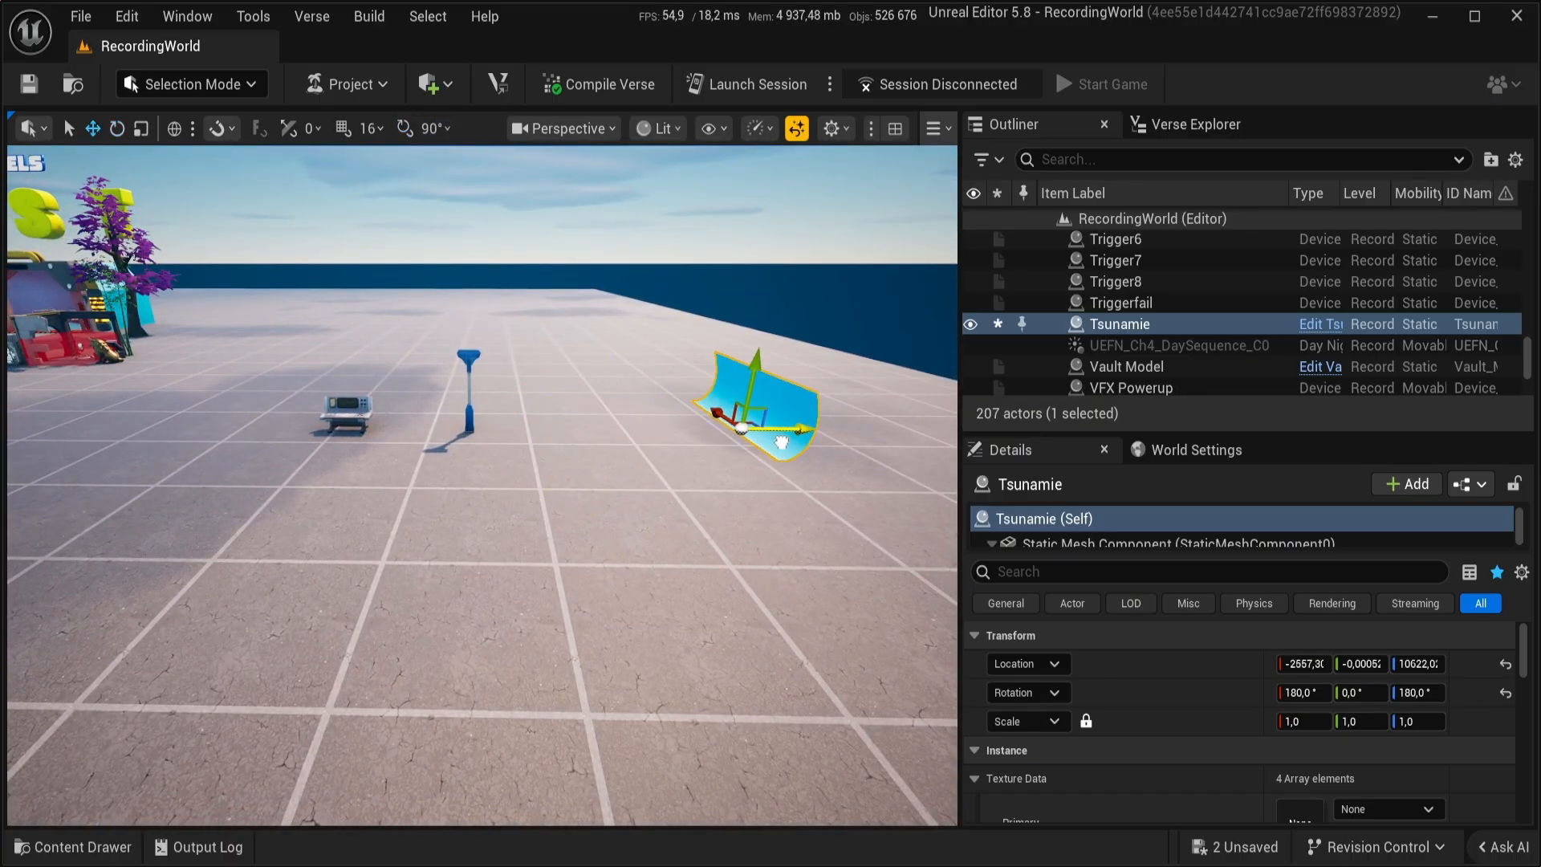
pyautogui.moveTo(782, 442); pyautogui.dragTo(793, 442)
pyautogui.press('w')
pyautogui.moveTo(602, 406); pyautogui.dragTo(658, 400, button='right')
pyautogui.press('a')
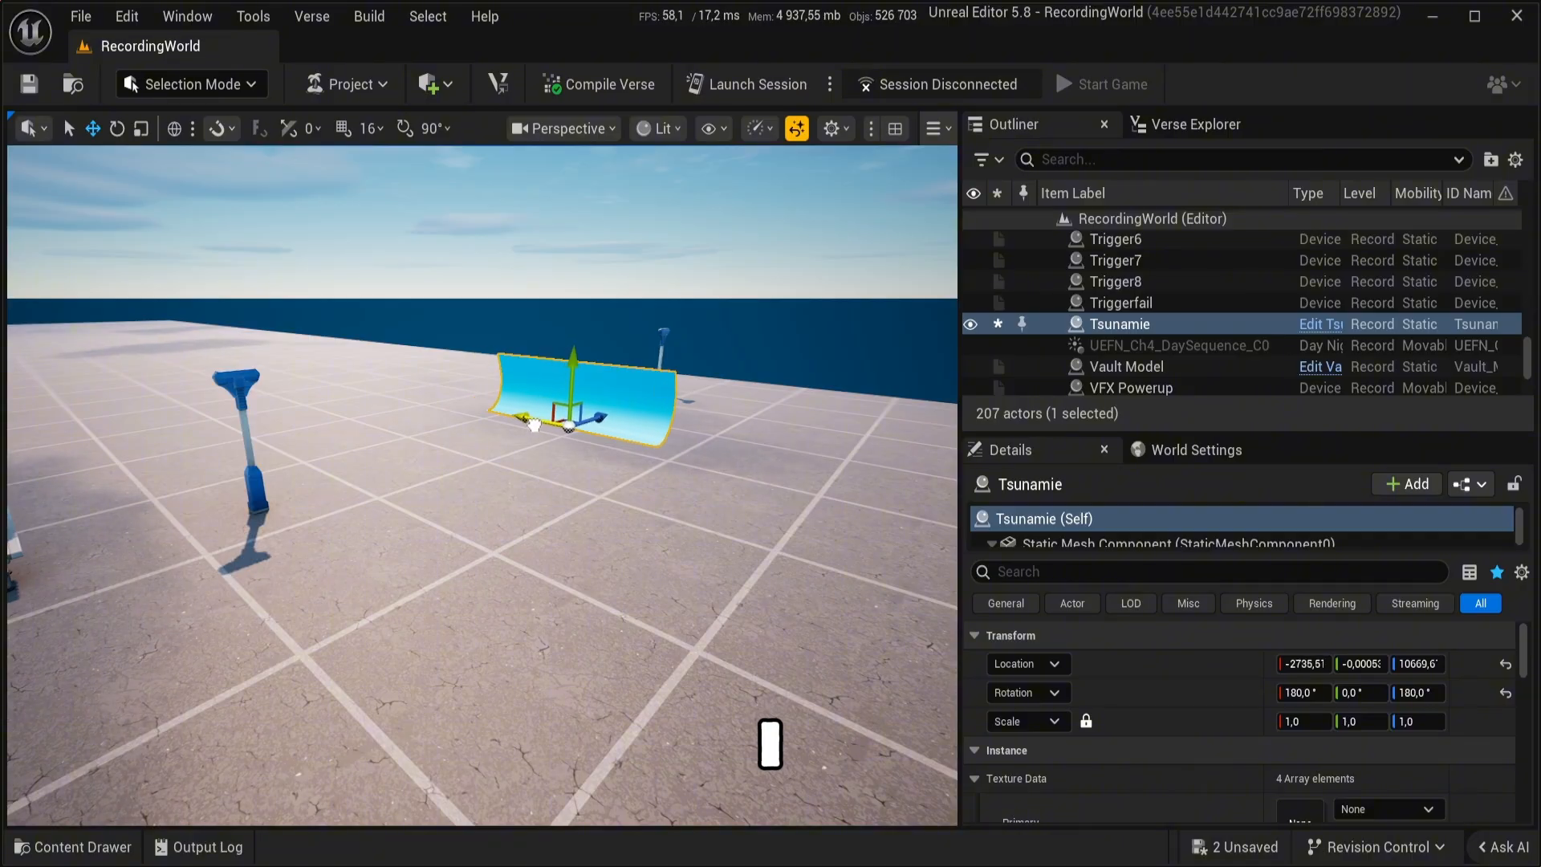
pyautogui.moveTo(533, 423); pyautogui.dragTo(543, 426)
# Step: Assign the Tsunamie prop as the BlueWave of the WaveManager Device
pyautogui.moveTo(543, 426); pyautogui.dragTo(401, 439, button='right')
pyautogui.click(444, 425)
pyautogui.scroll(-10, 1163, 728)
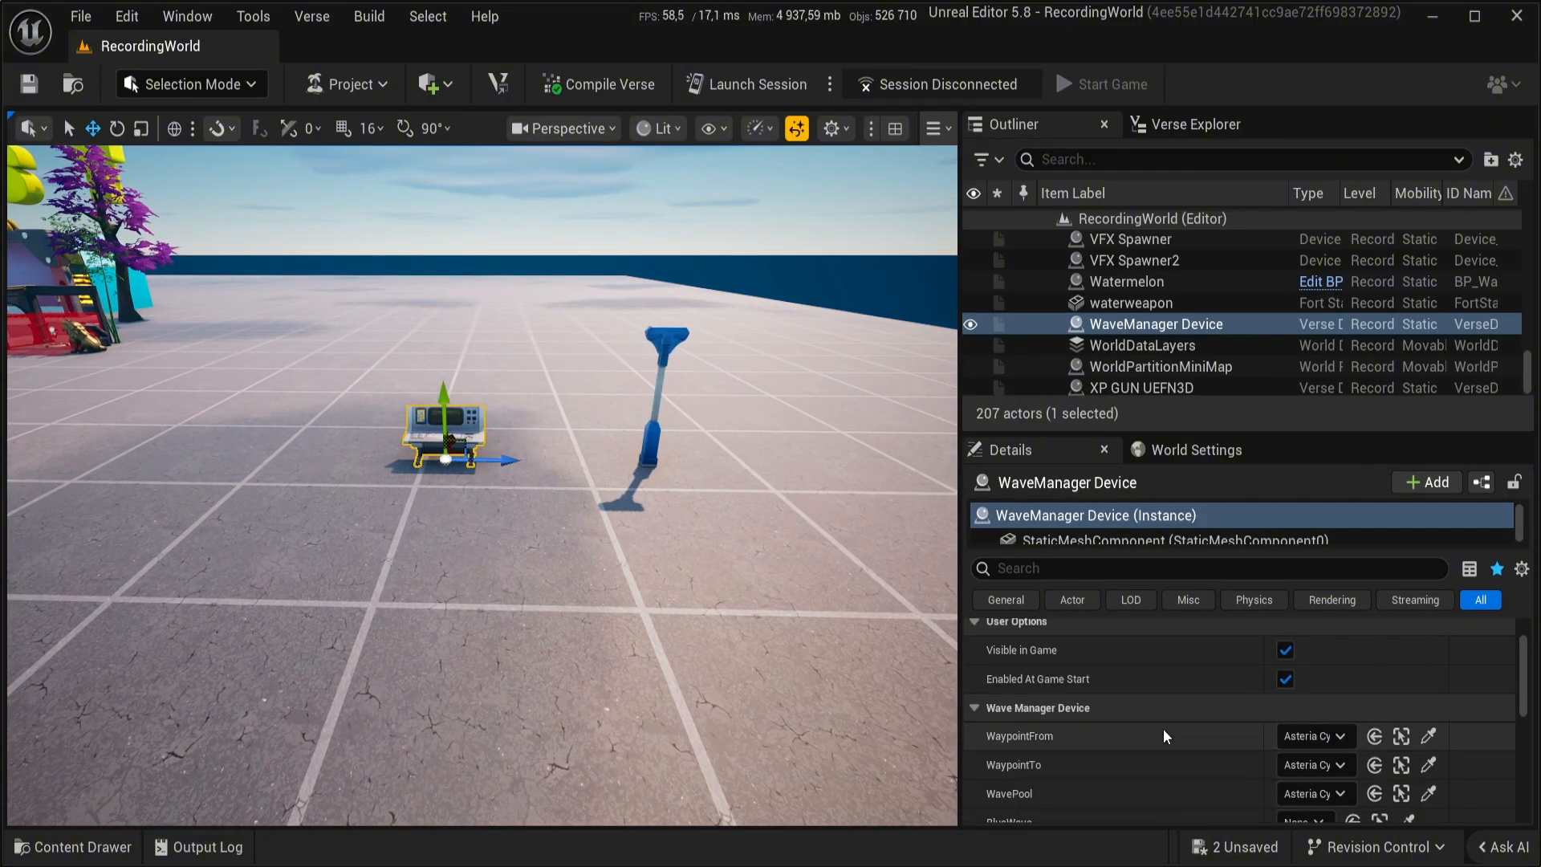
pyautogui.click(1305, 721)
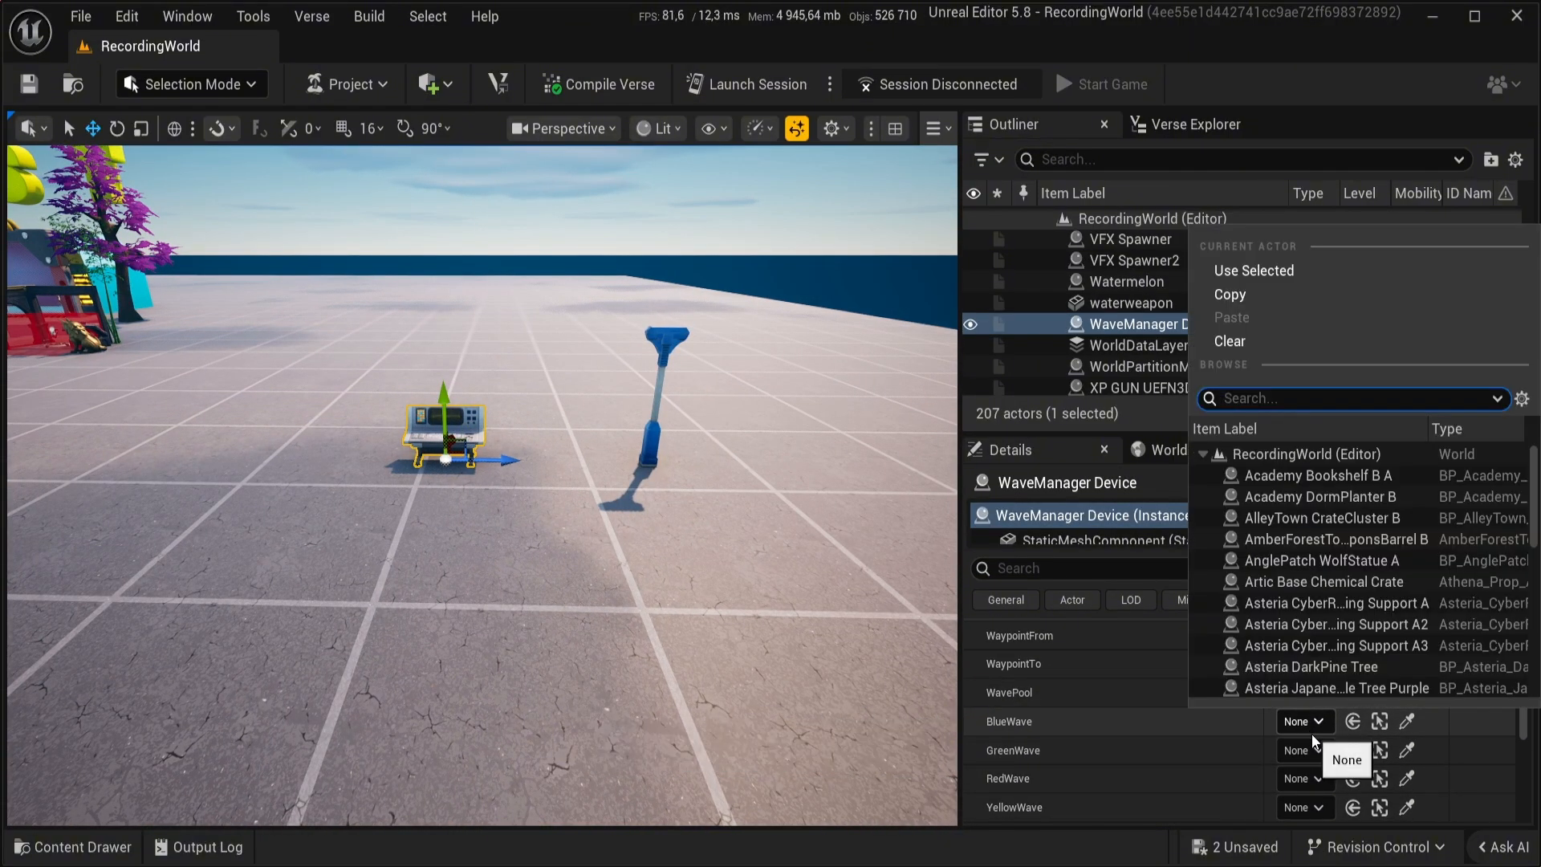
pyautogui.write('ts')
pyautogui.click(1293, 476)
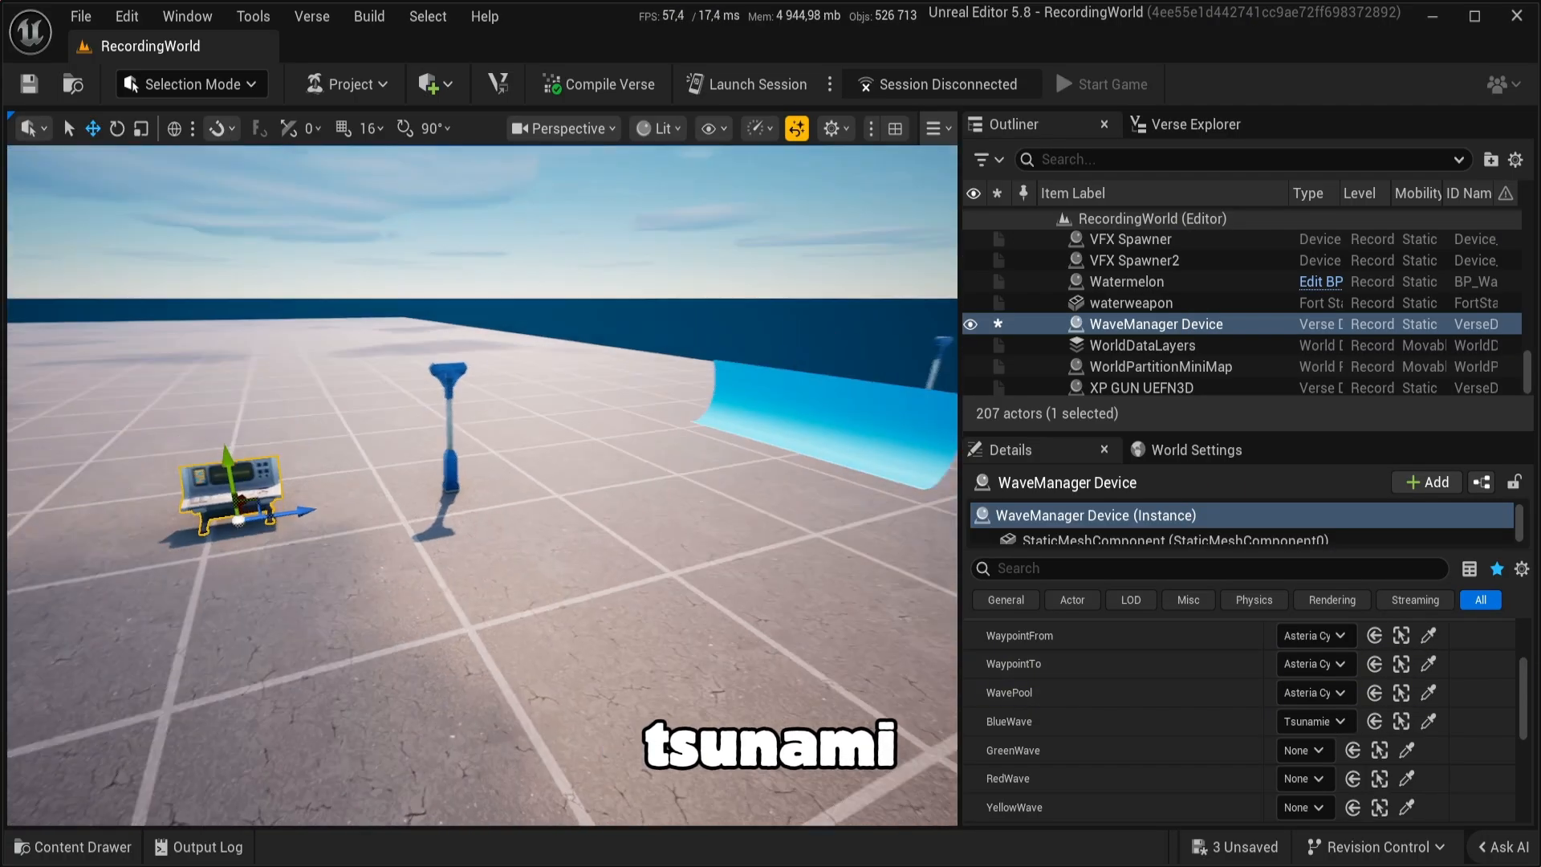
# Step: Locate the prop assigned to BlueWave in the level and find its blueprint in the RecordingWorld content
pyautogui.press('a')
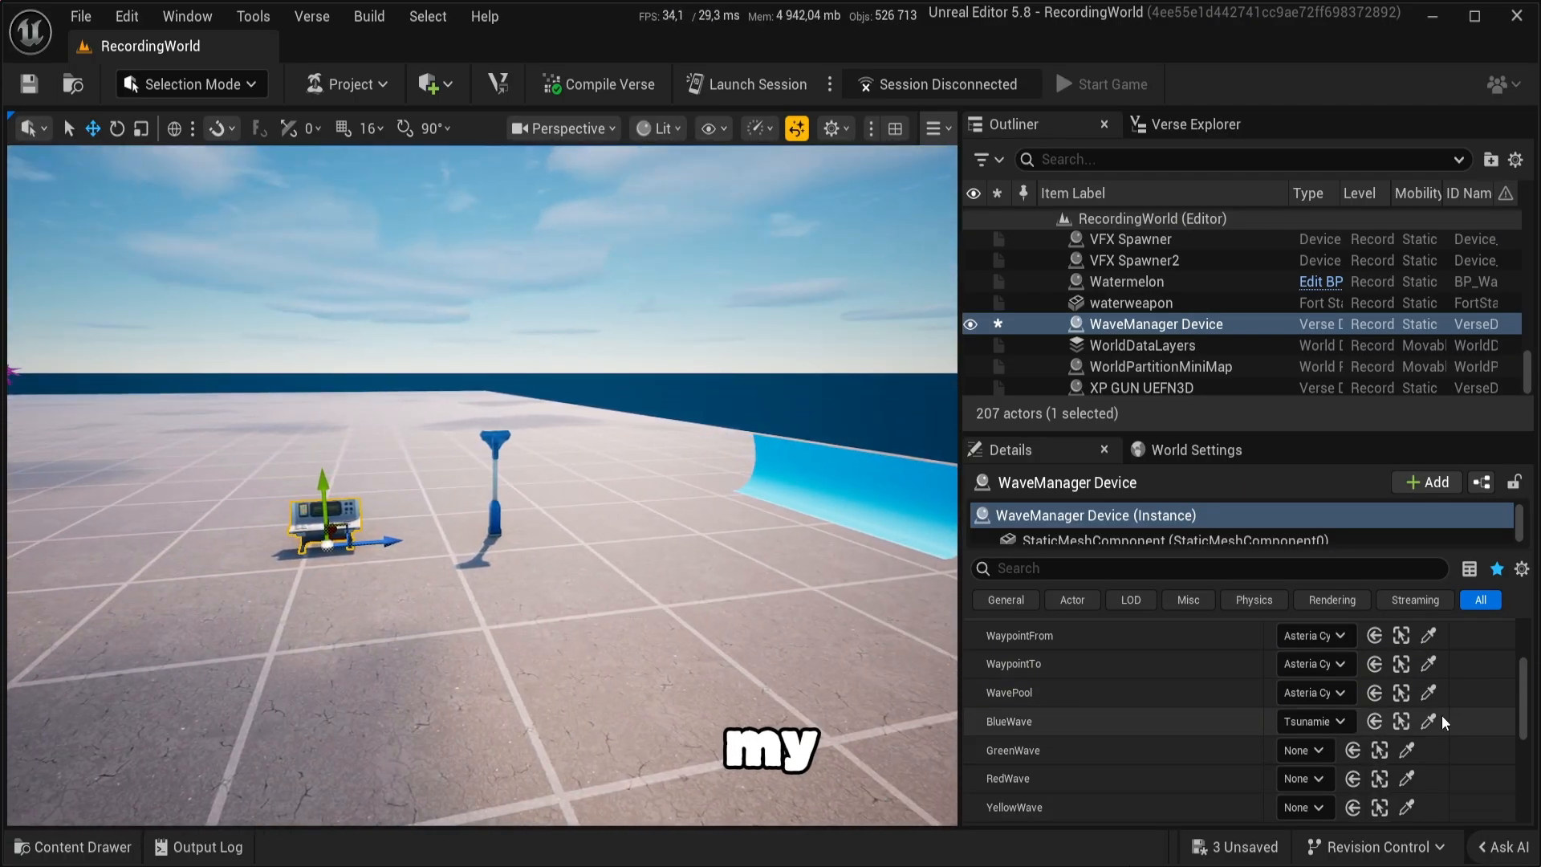
pyautogui.click(1401, 722)
pyautogui.moveTo(606, 629); pyautogui.dragTo(607, 629, button='right')
pyautogui.press('f')
pyautogui.hotkey('ctrl', 'b')
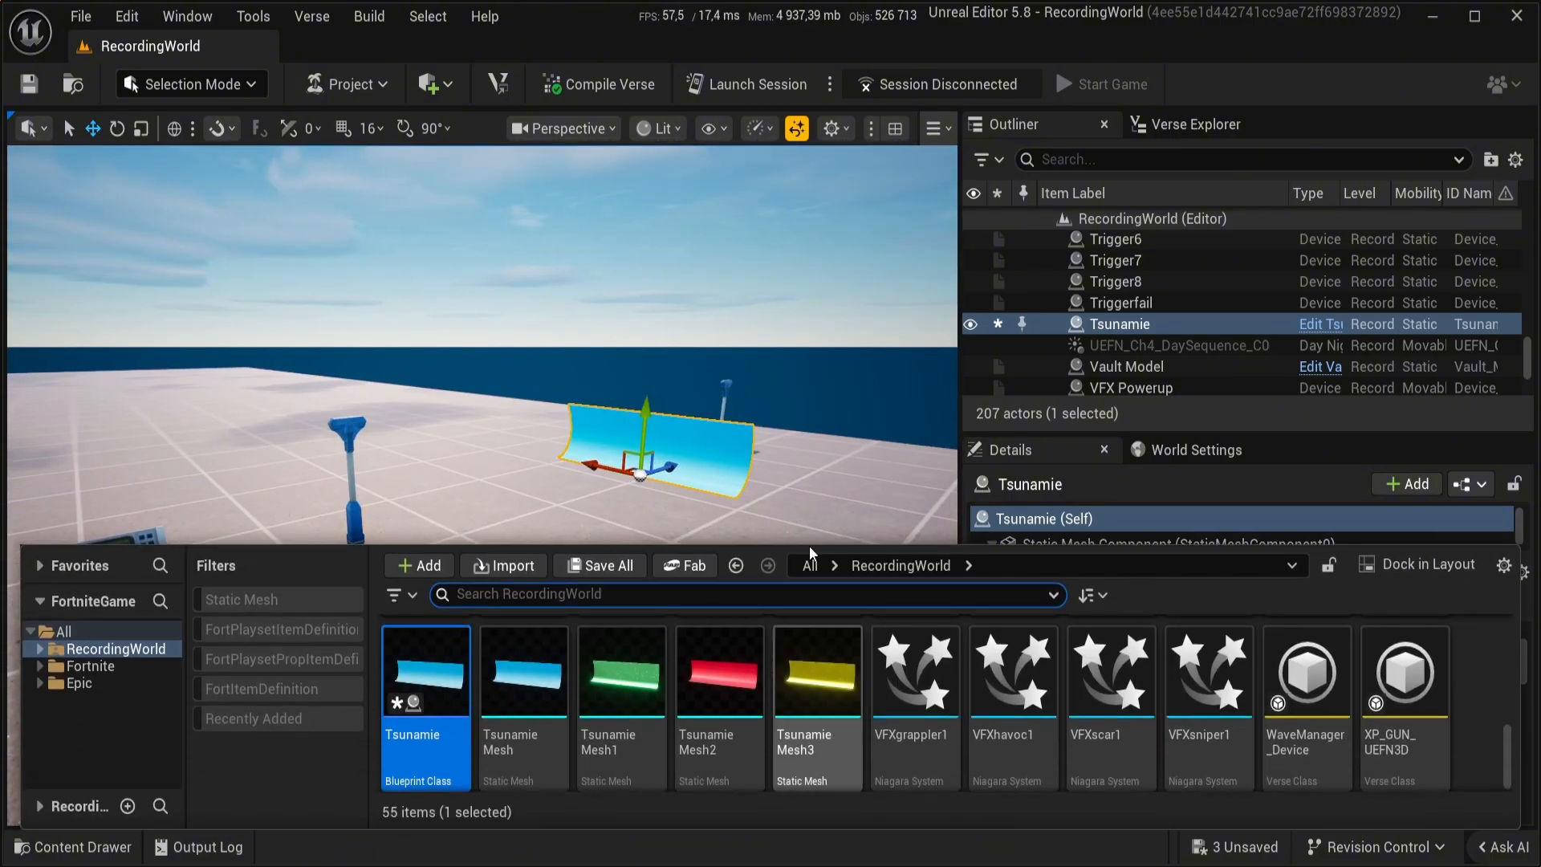
# Step: Open the Tsunamie blueprint class for inspection, and return to the level to view the placed wave and waypoints
pyautogui.rightClick(1482, 724)
pyautogui.moveTo(1412, 646)
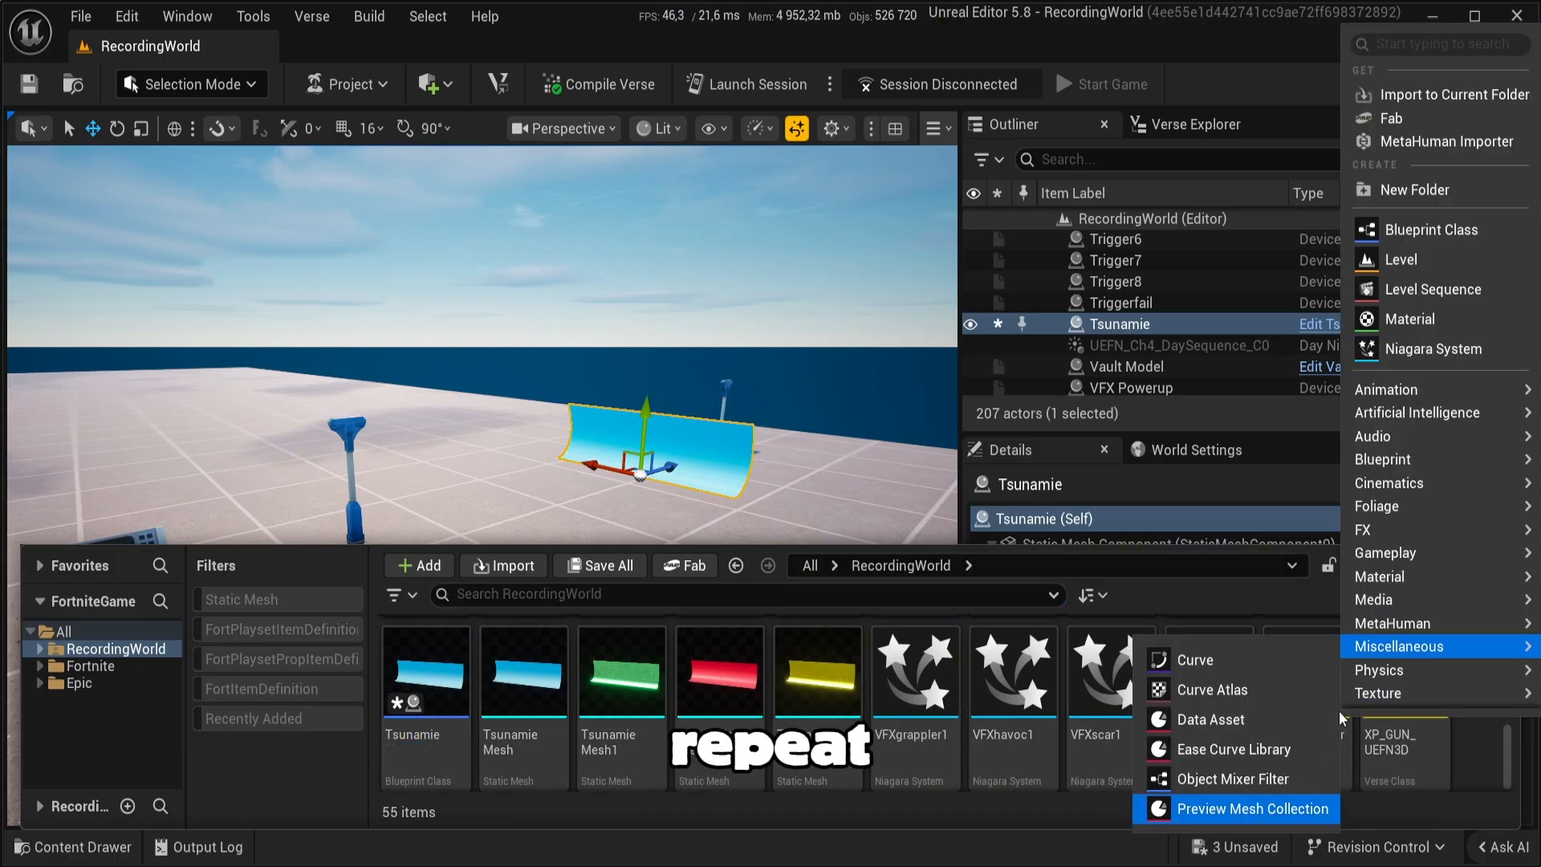
pyautogui.click(431, 729)
pyautogui.doubleClick(431, 729)
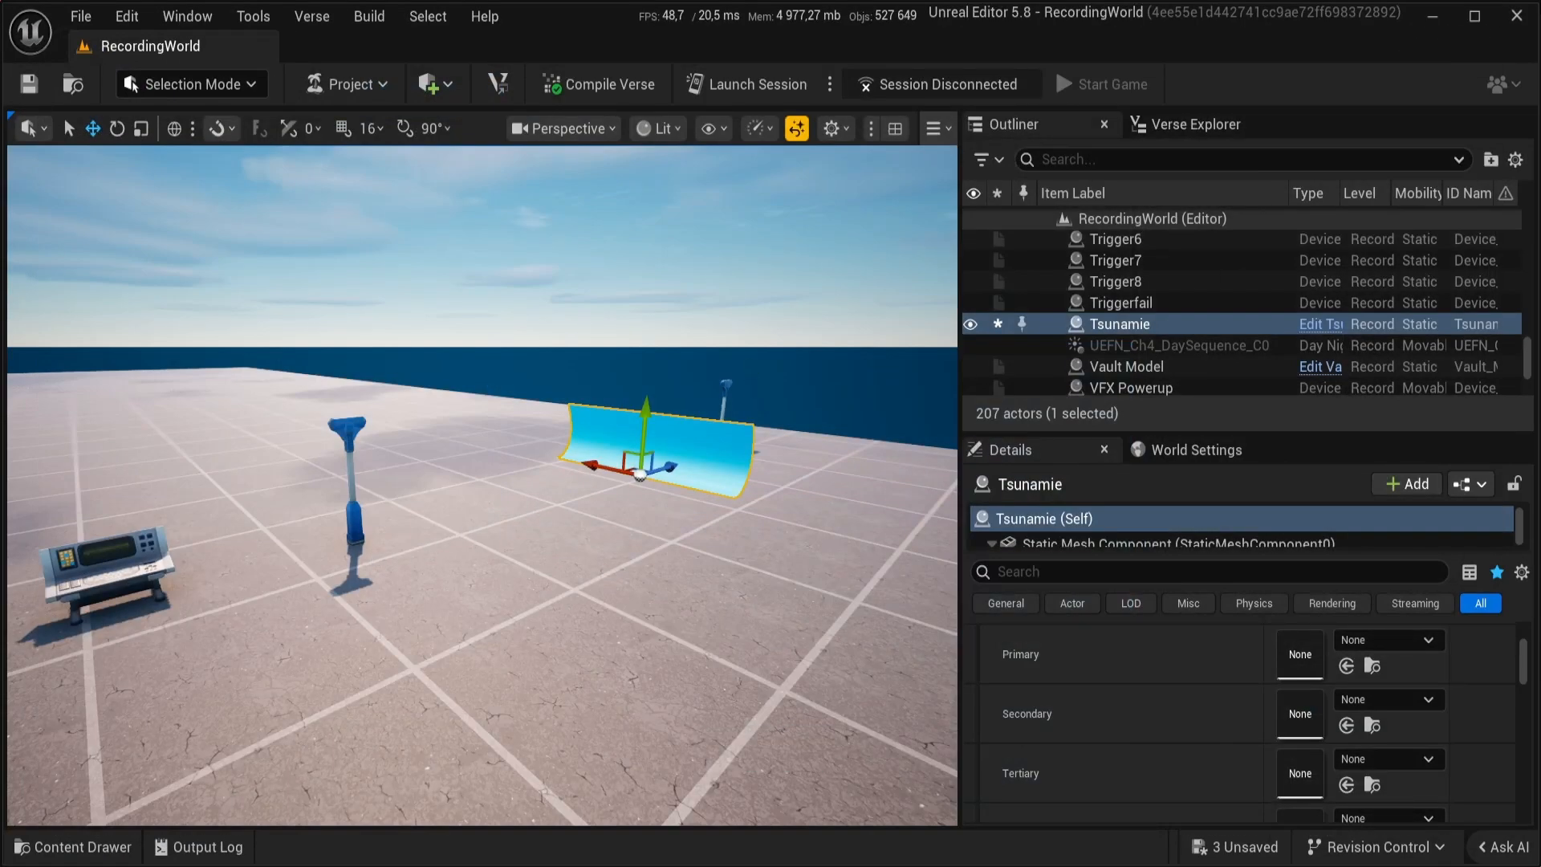
pyautogui.press('s')
pyautogui.moveTo(657, 433); pyautogui.dragTo(606, 438, button='right')
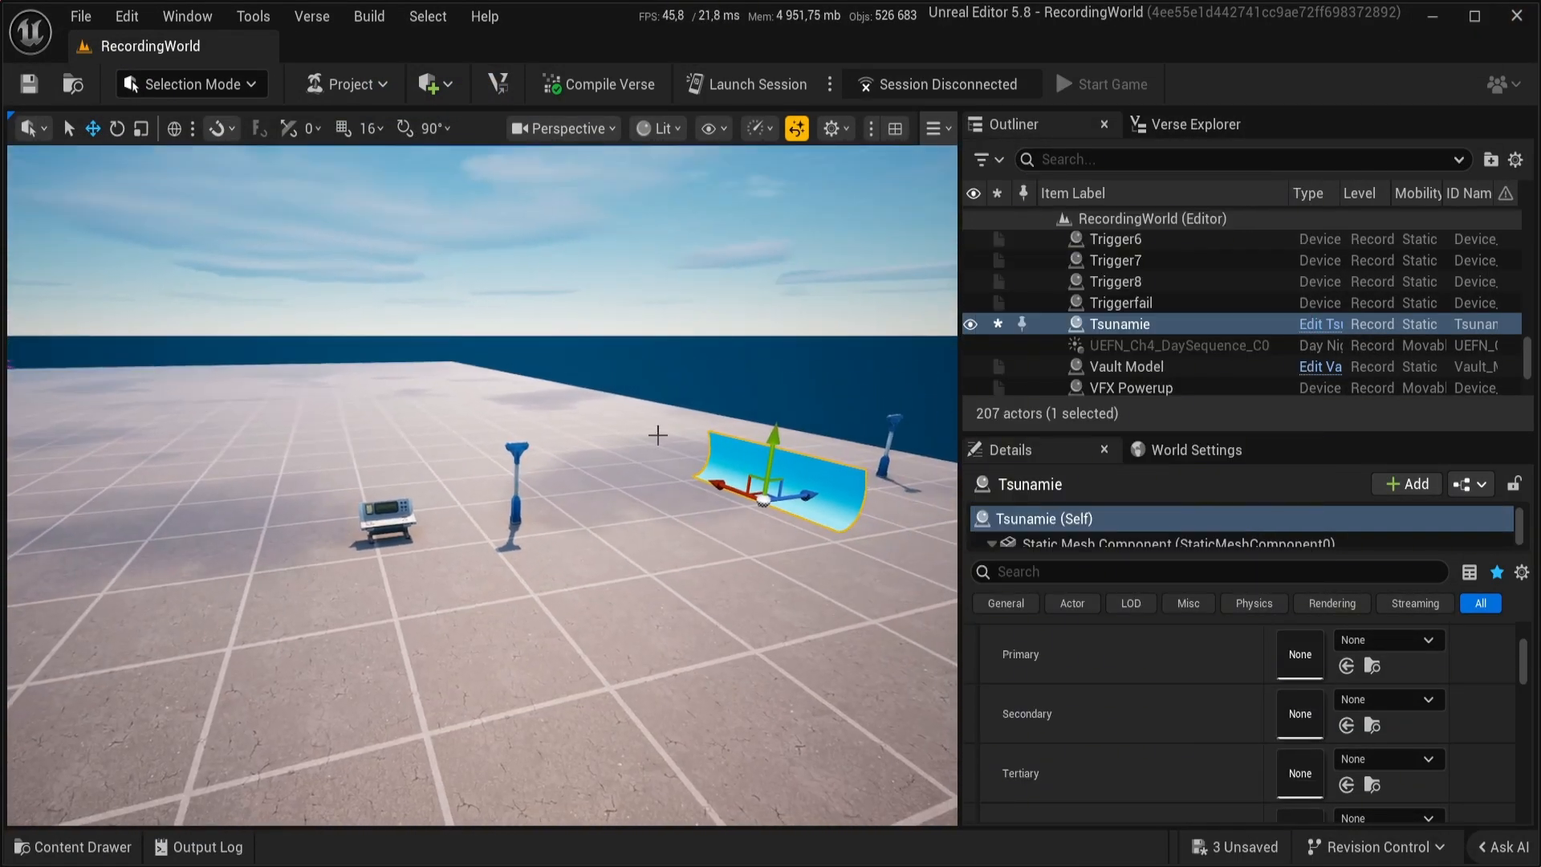
# Step: Duplicate the Tsunamie blueprint class as Tsunamie1 in the RecordingWorld content and open the copy for editing
pyautogui.hotkey('ctrl', 'space')
pyautogui.rightClick(407, 705)
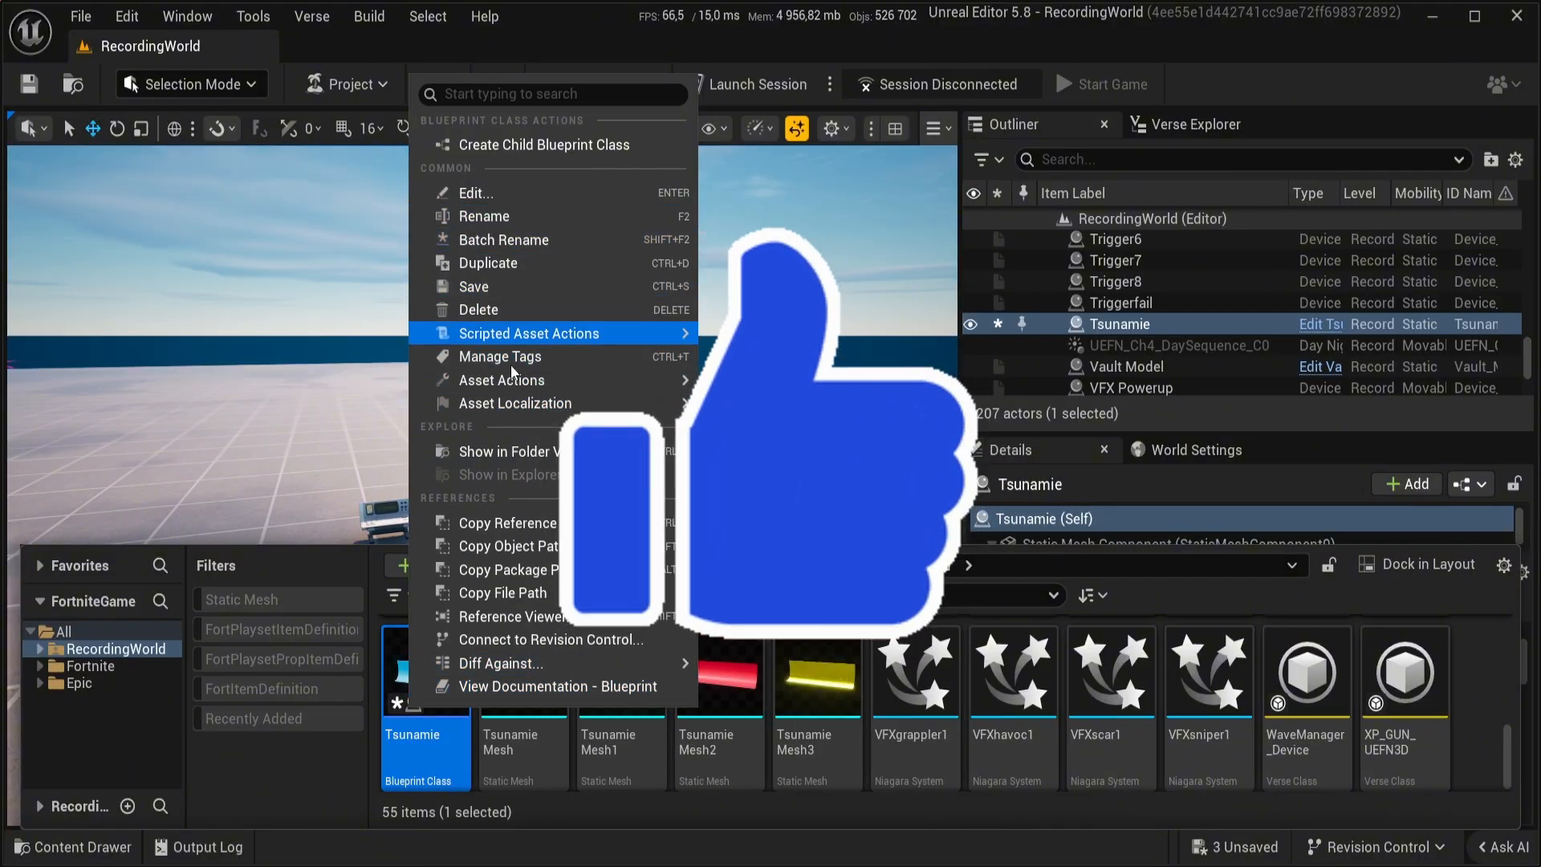
pyautogui.click(486, 265)
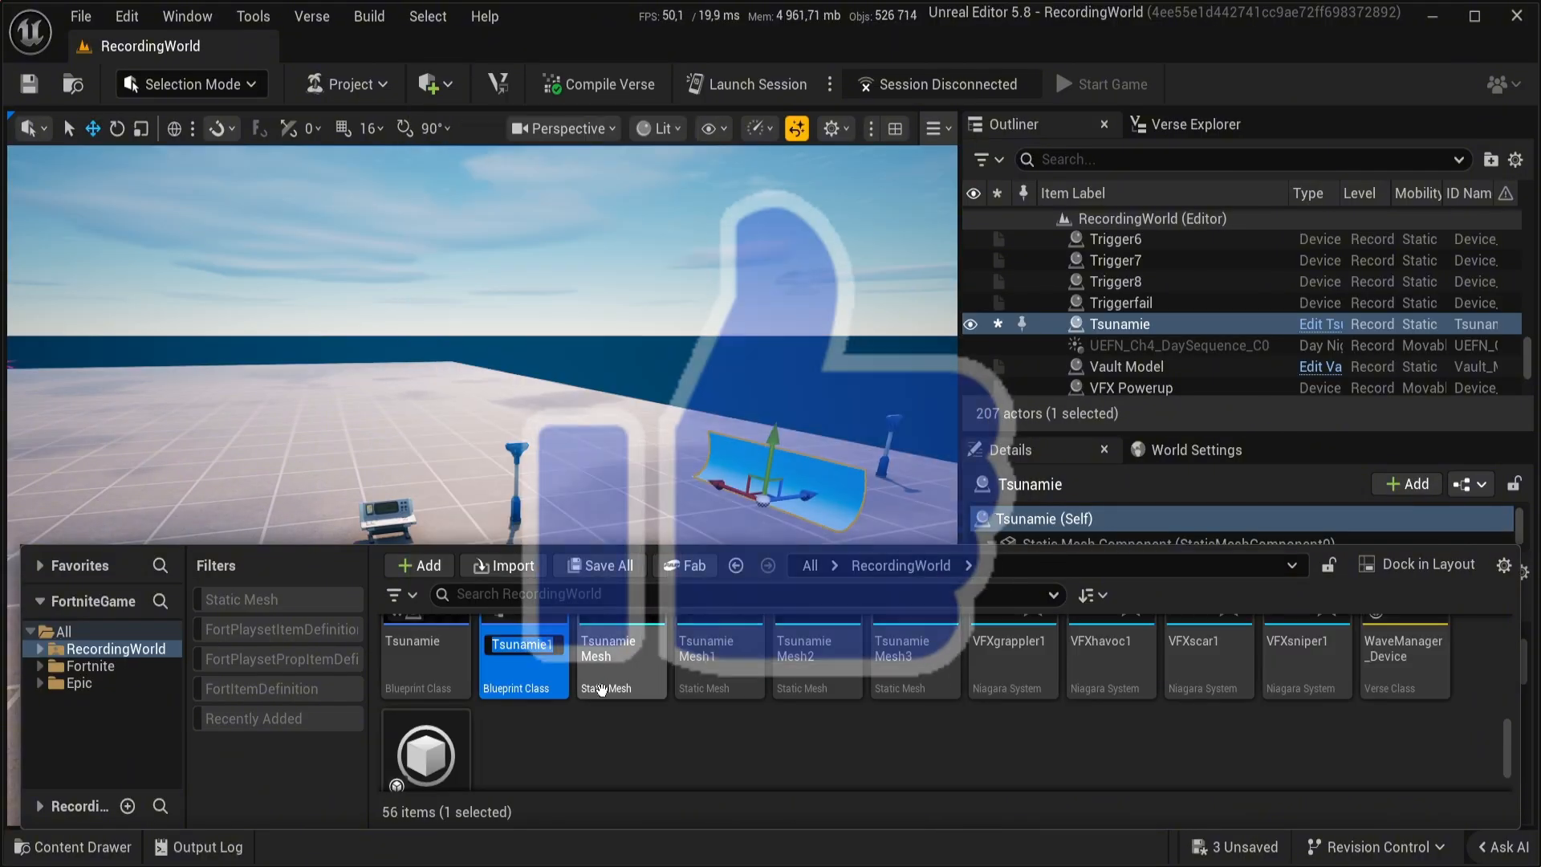
pyautogui.click(603, 722)
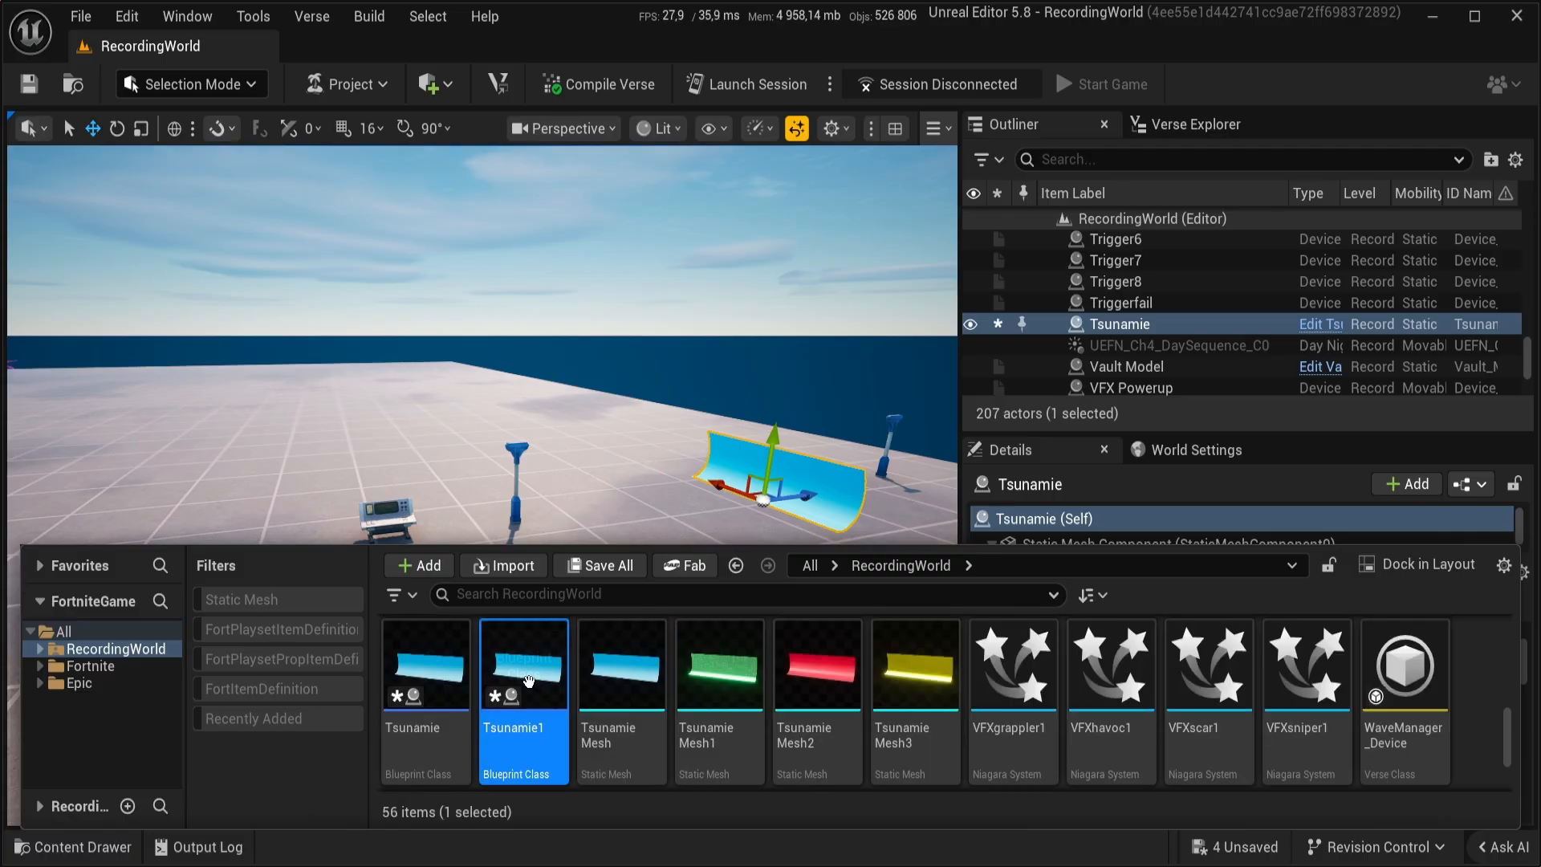
pyautogui.doubleClick(531, 684)
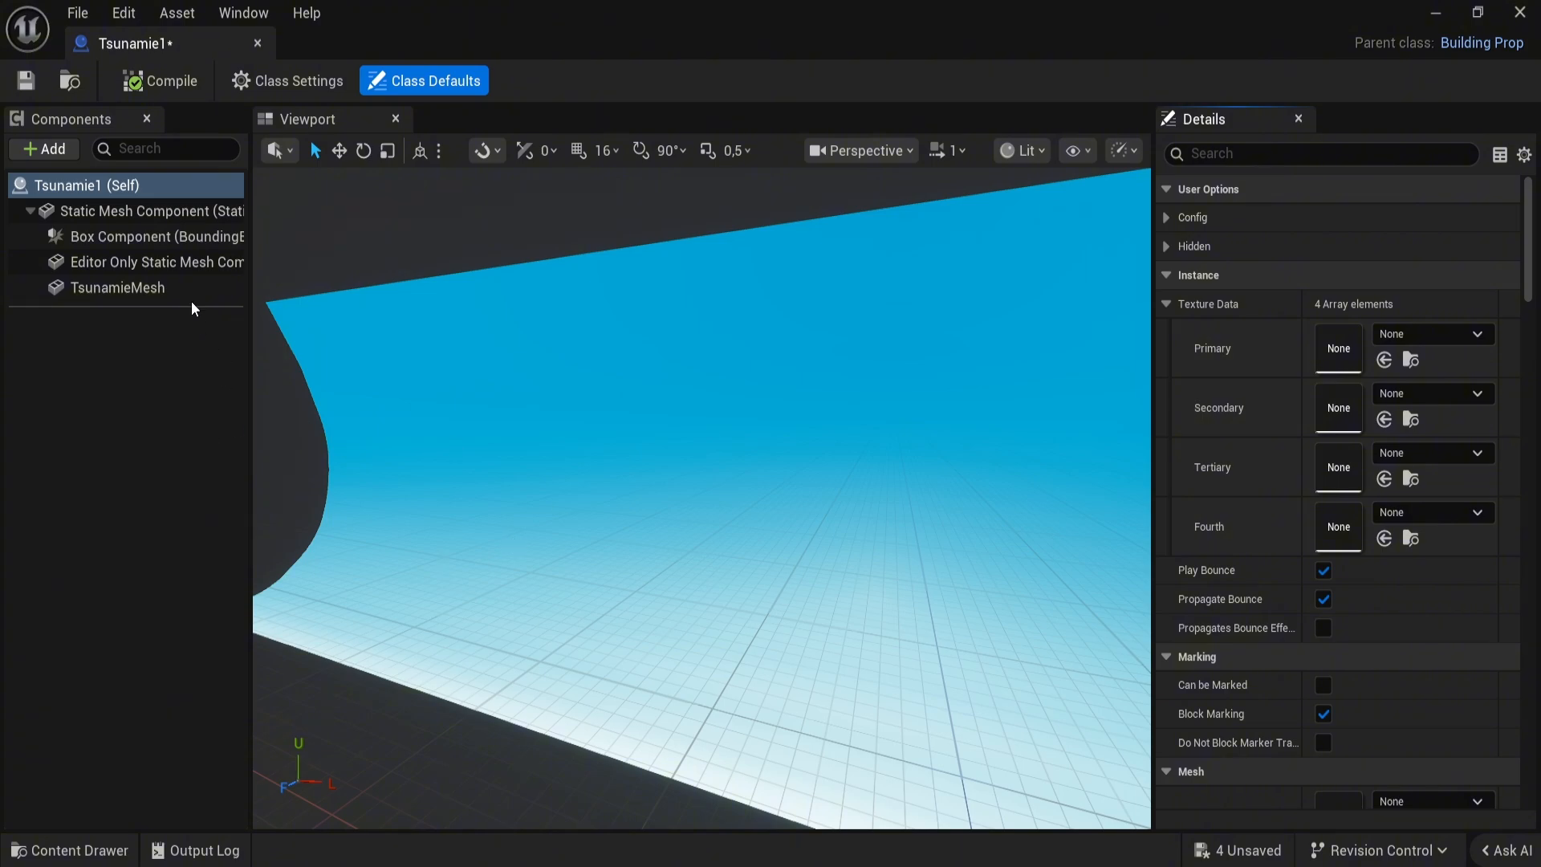
# Step: Delete the TsunamieMesh component from the Tsunamie1 blueprint and pick the green Tsunamie Mesh1 static mesh as its replacement
pyautogui.click(189, 297)
pyautogui.rightClick(189, 296)
pyautogui.click(289, 465)
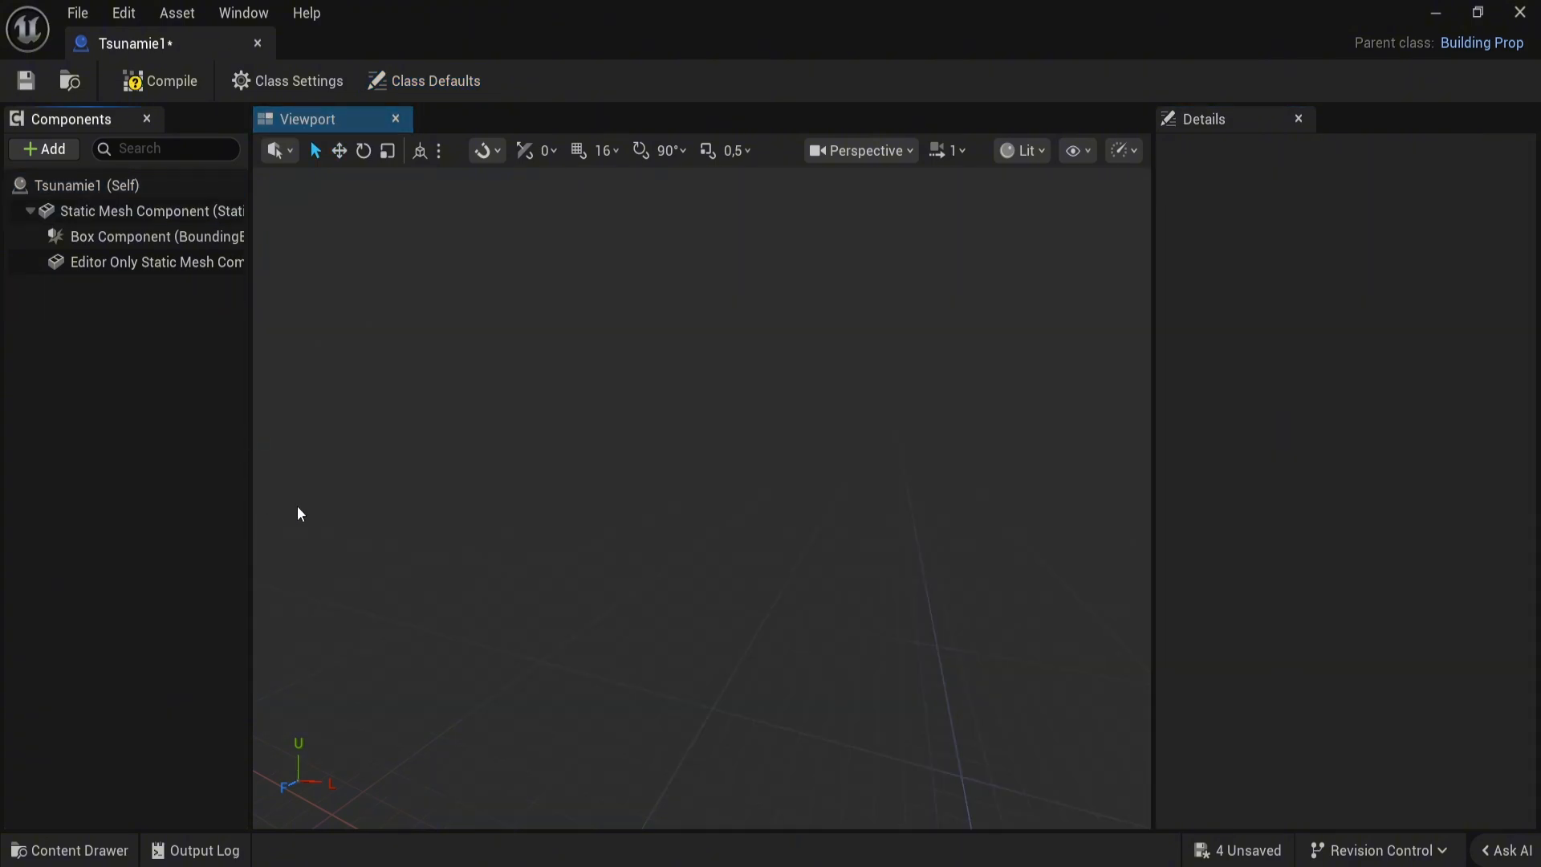
pyautogui.hotkey('ctrl', 'space')
pyautogui.click(702, 686)
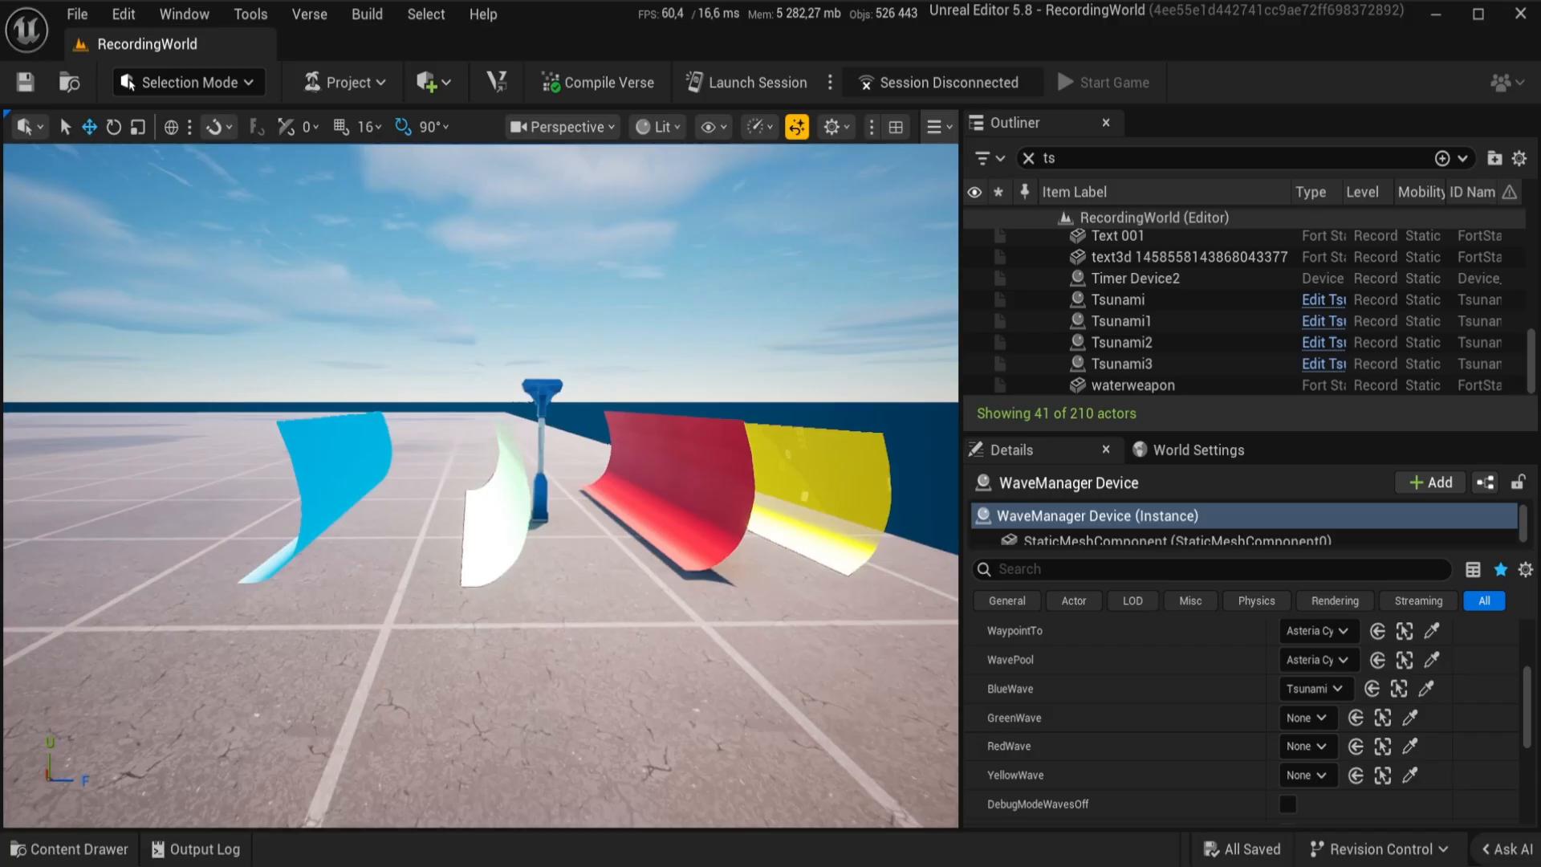
# Step: Inspect the four coloured wave props in the level and locate the prop assigned to WavePool
pyautogui.moveTo(481, 481); pyautogui.dragTo(482, 449, button='right')
pyautogui.moveTo(610, 436); pyautogui.dragTo(592, 436, button='right')
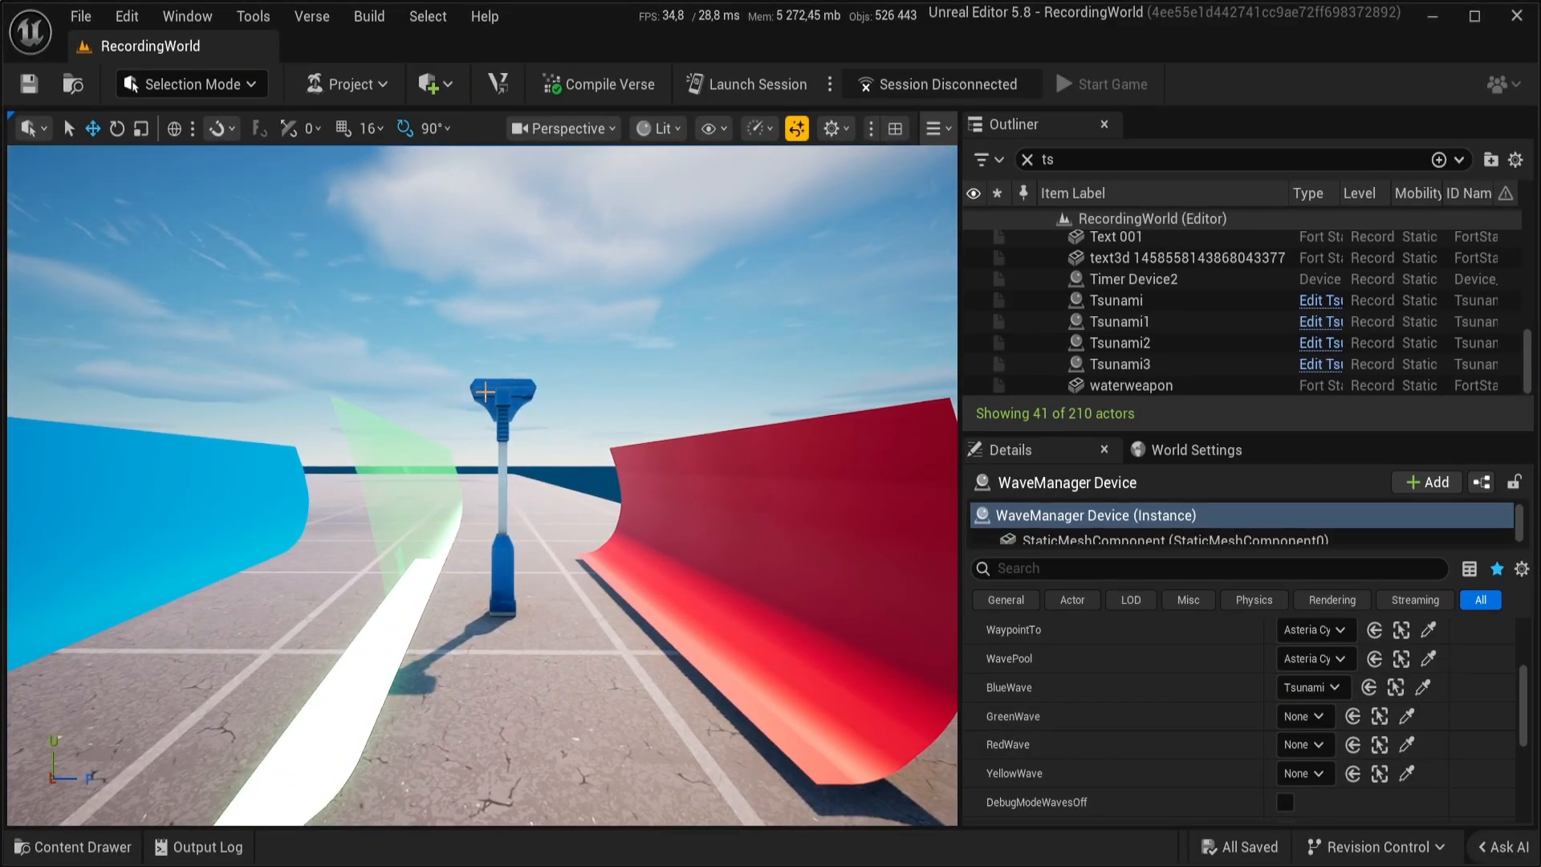
pyautogui.moveTo(484, 392); pyautogui.dragTo(341, 433, button='right')
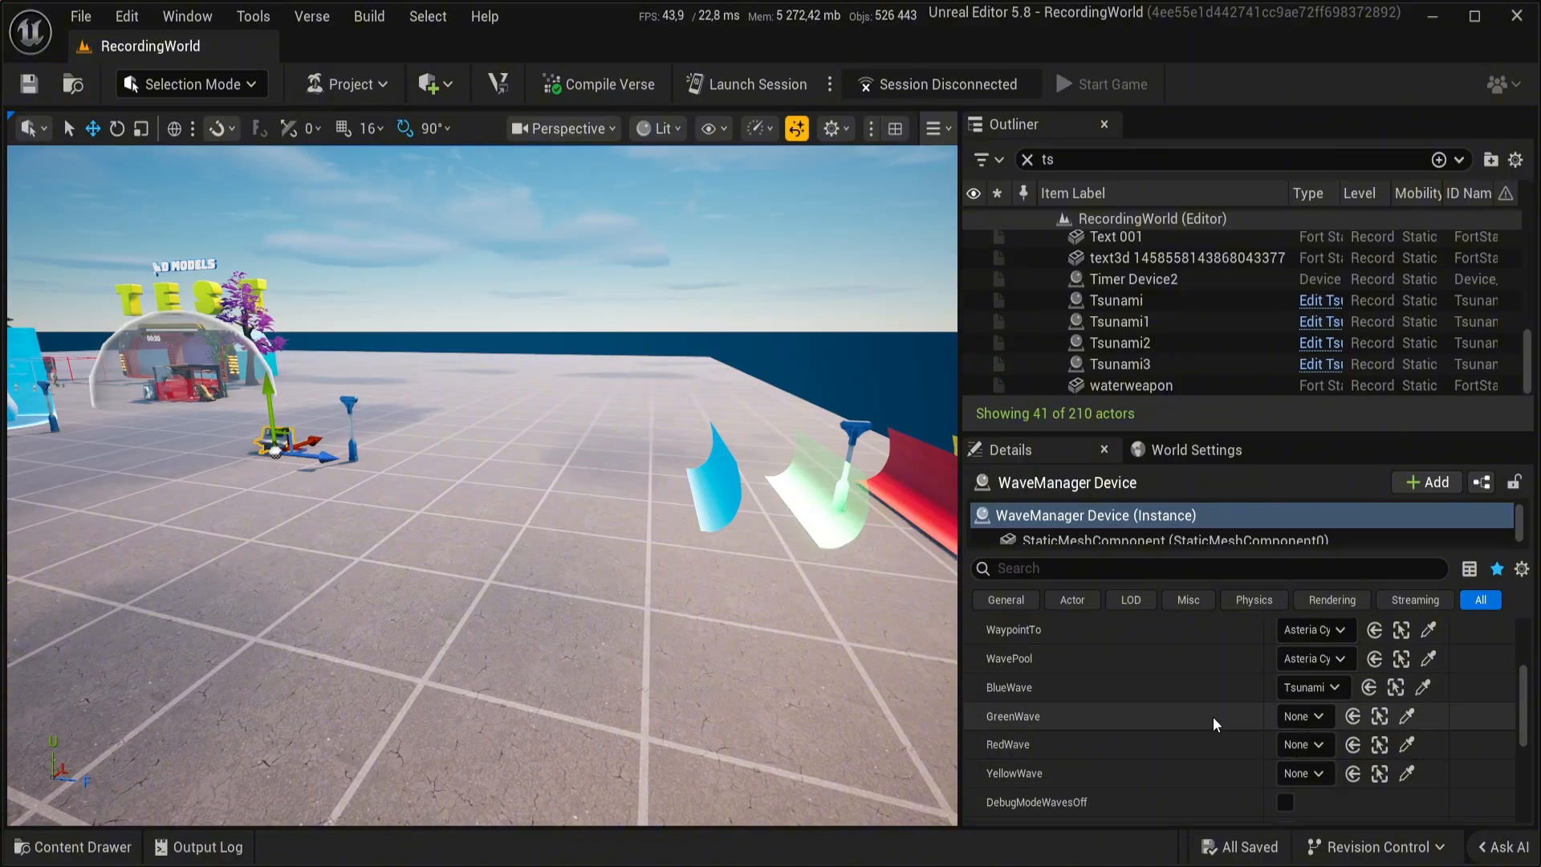
pyautogui.scroll(1, 1210, 716)
pyautogui.click(1401, 692)
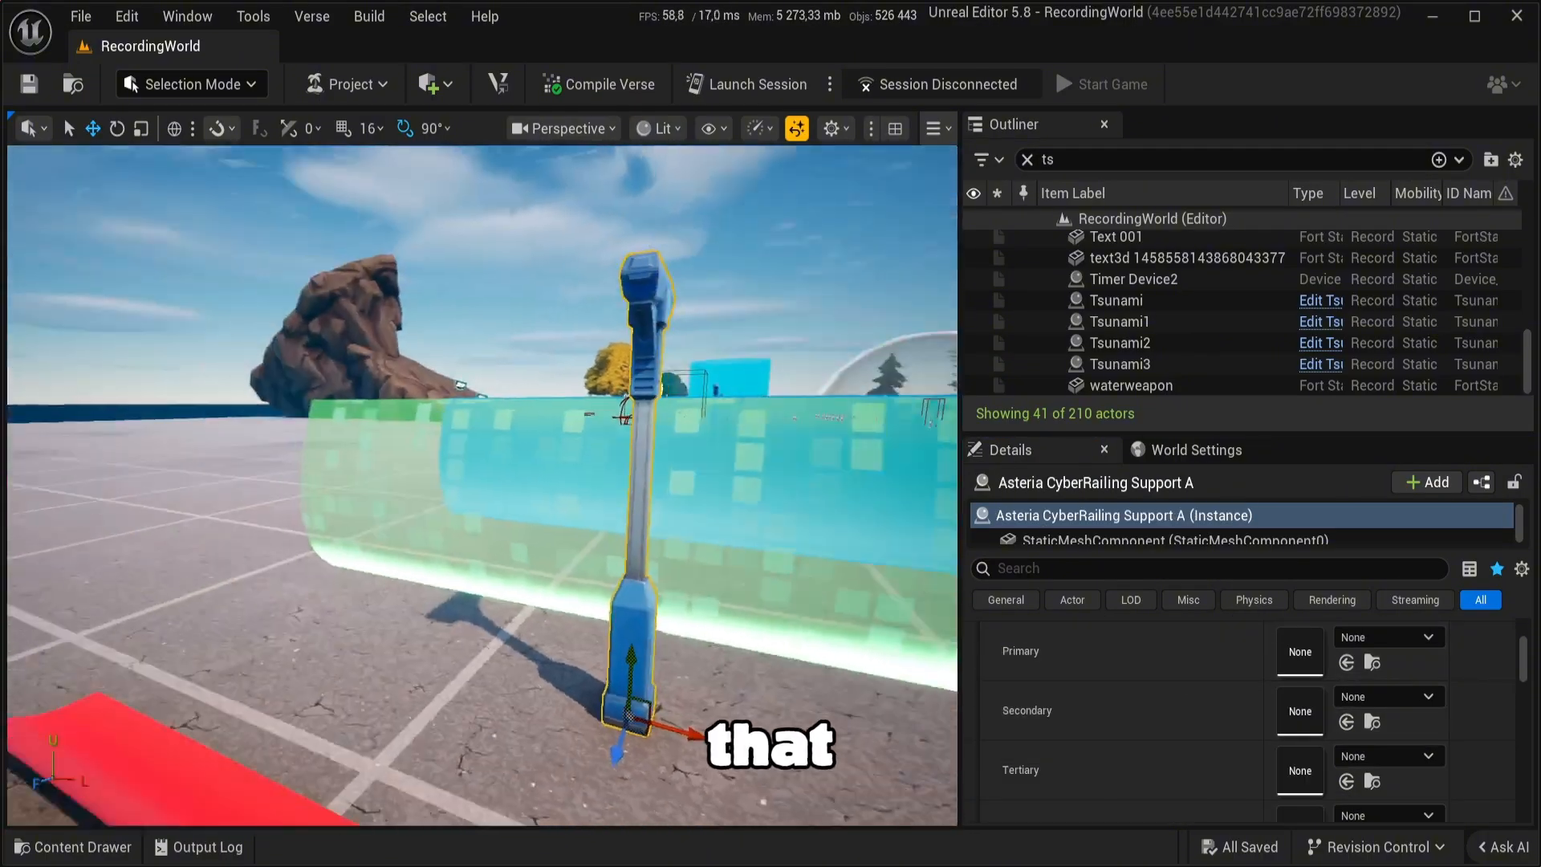
pyautogui.moveTo(514, 481); pyautogui.dragTo(192, 494, button='right')
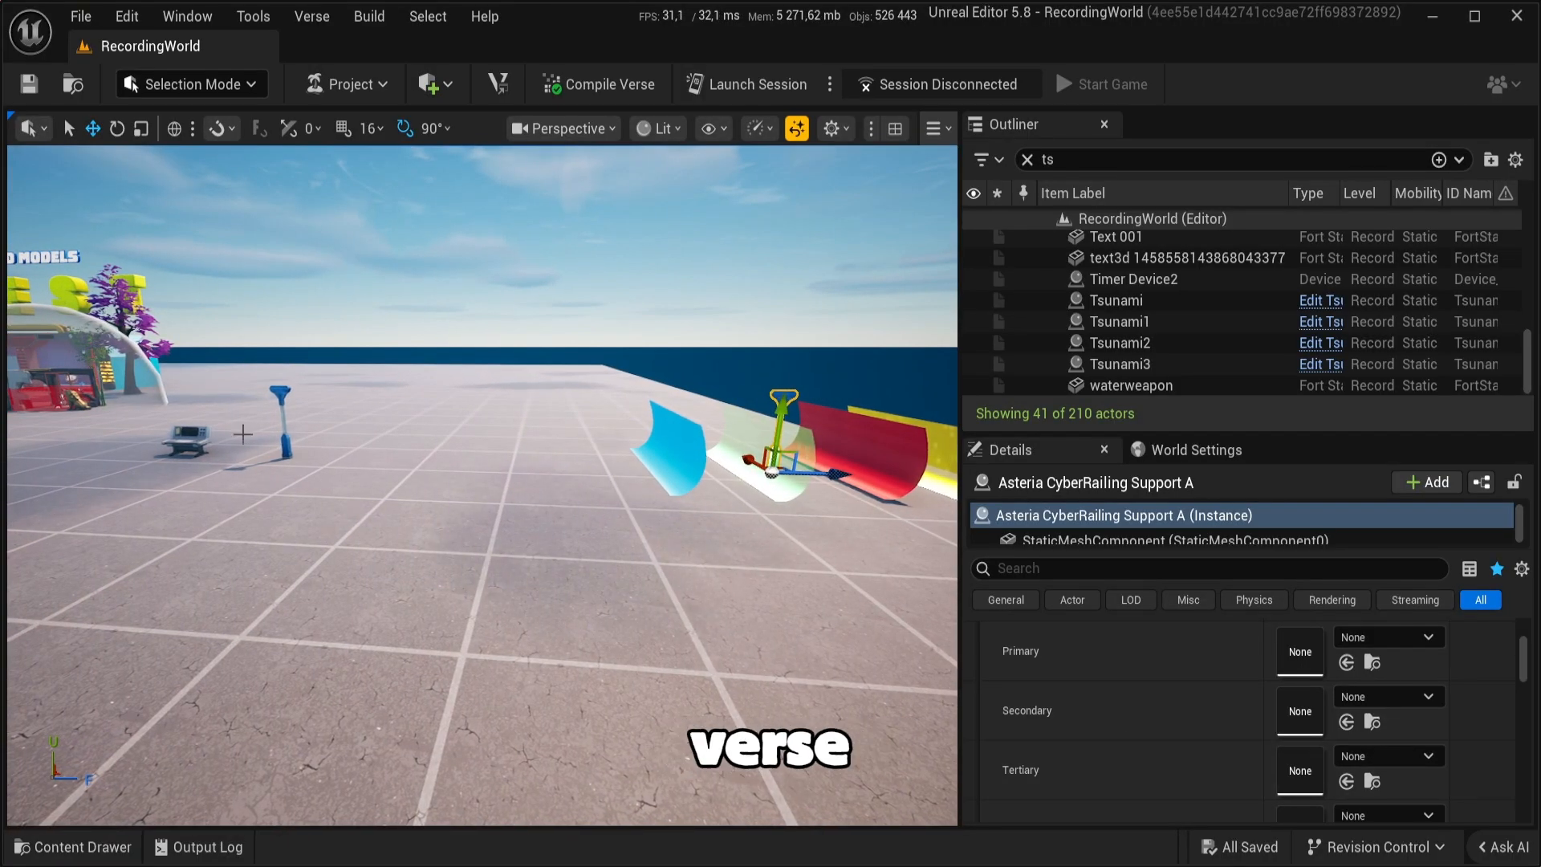
# Step: Select the WaveManager Device and assign the Tsunami1 prop as its GreenWave
pyautogui.click(184, 442)
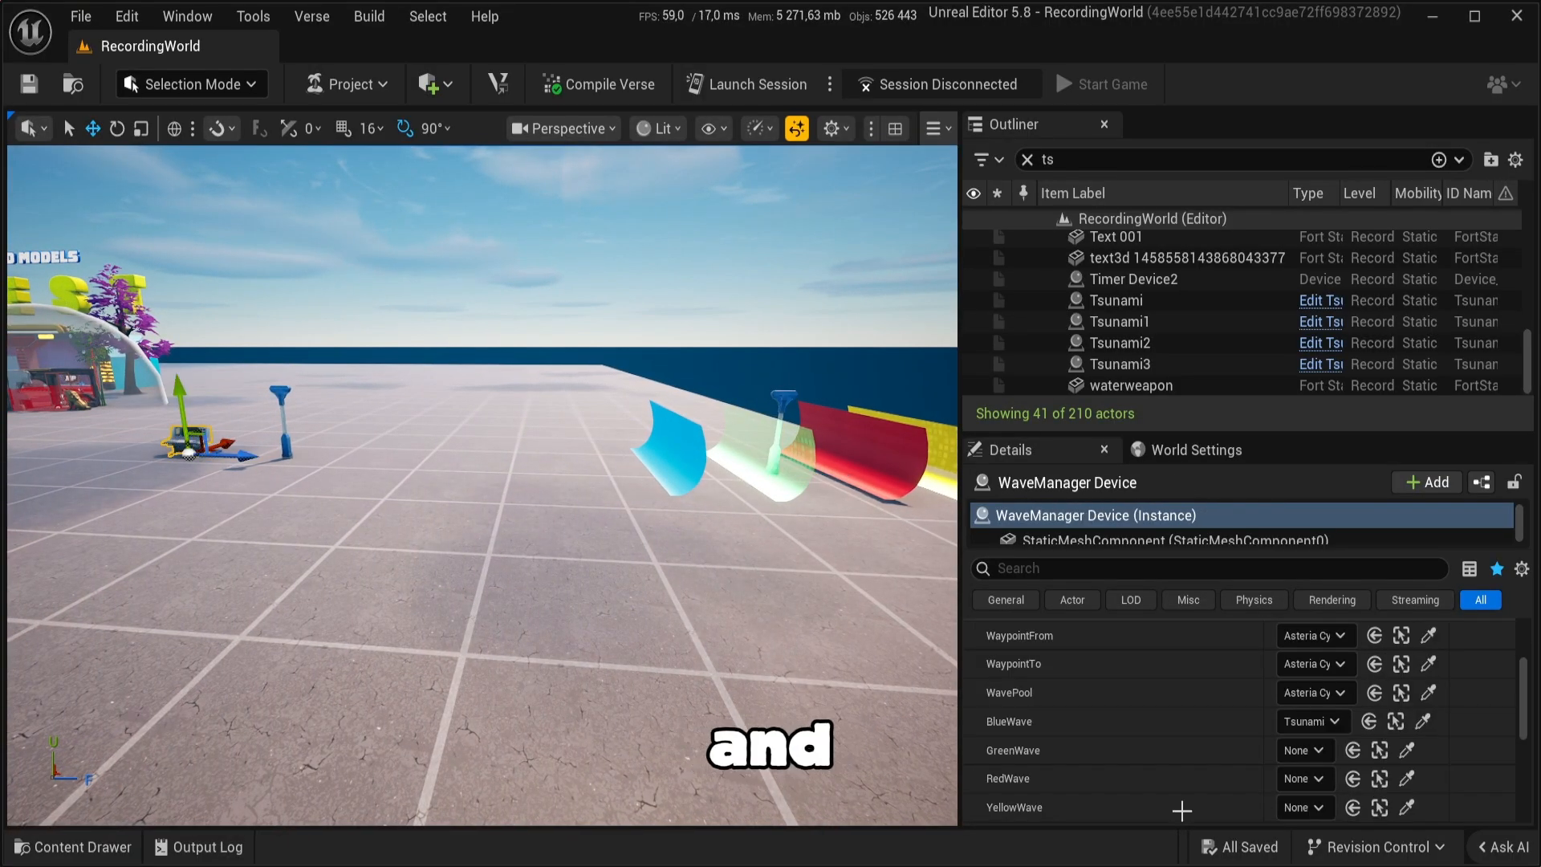
pyautogui.click(1311, 759)
pyautogui.write('ts')
pyautogui.click(1329, 532)
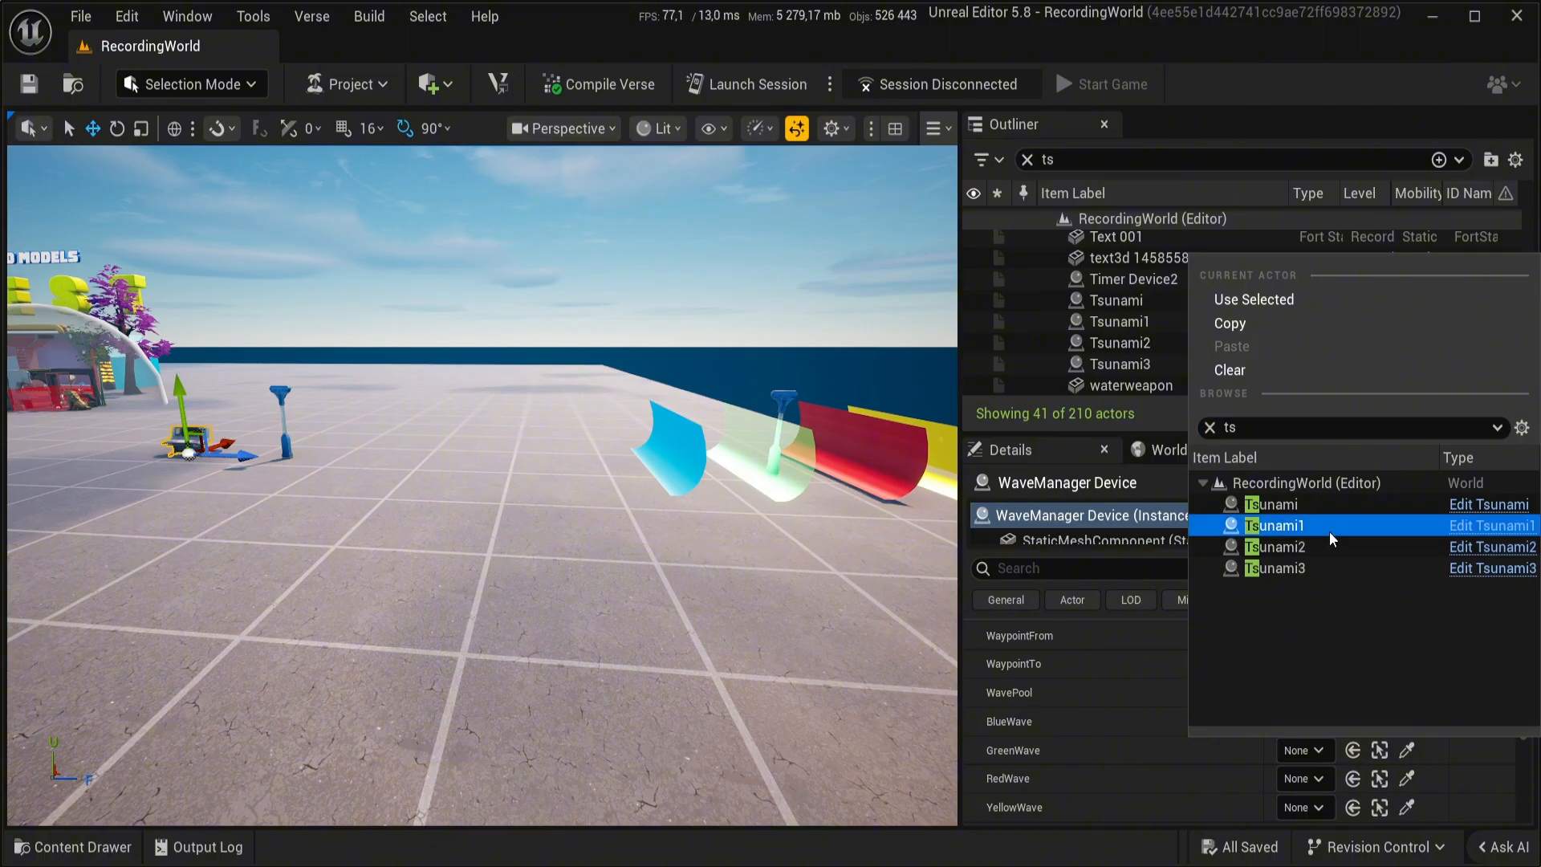
pyautogui.click(1329, 531)
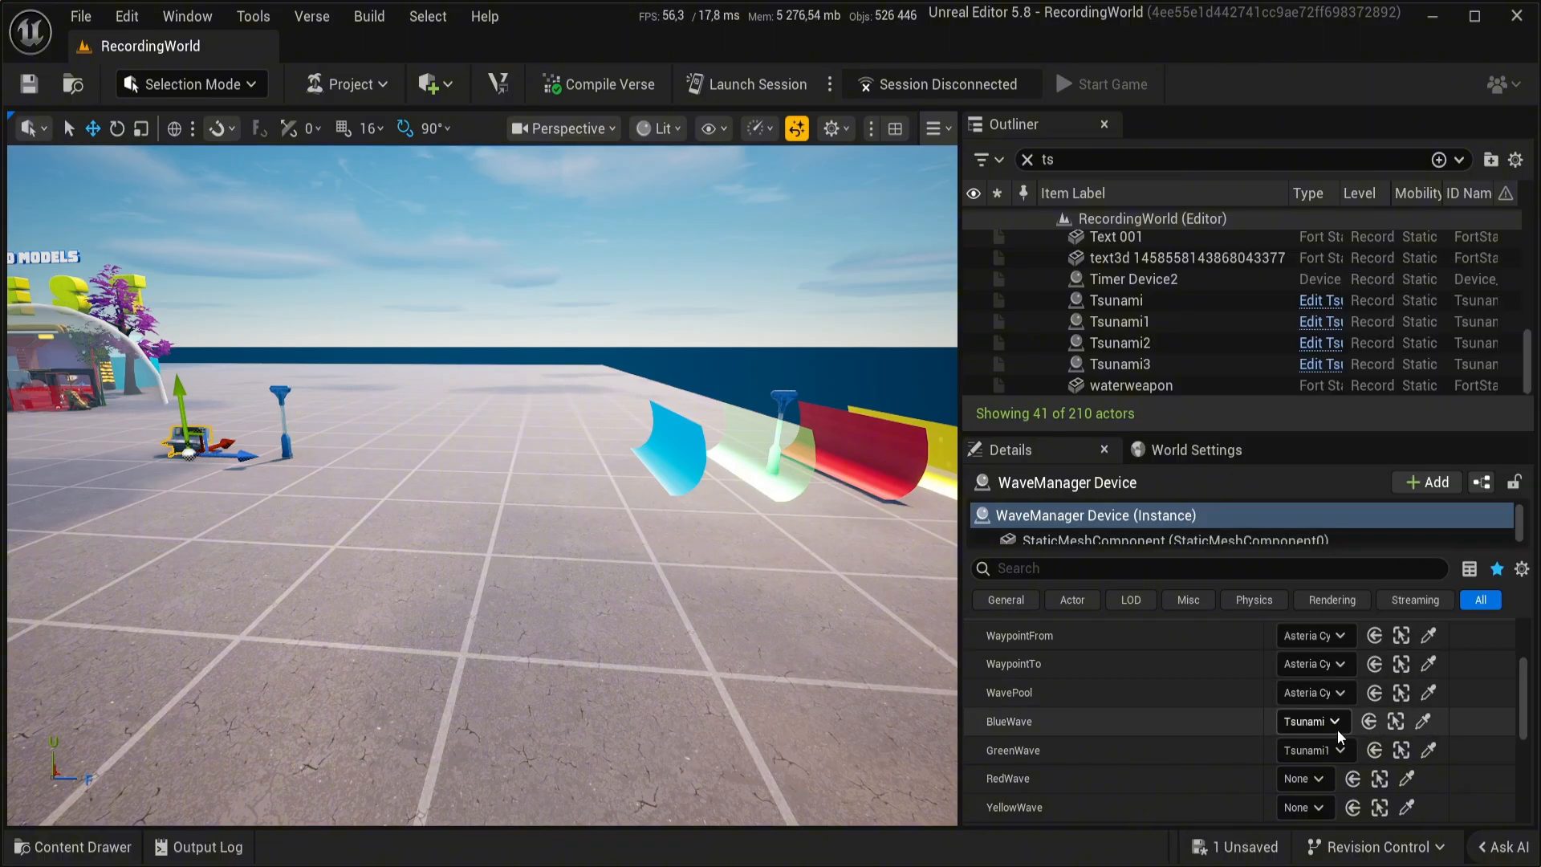
# Step: Assign Tsunami2 as the RedWave and Tsunami3 as the YellowWave of the WaveManager Device
pyautogui.click(1297, 779)
pyautogui.write('ts')
pyautogui.click(1275, 576)
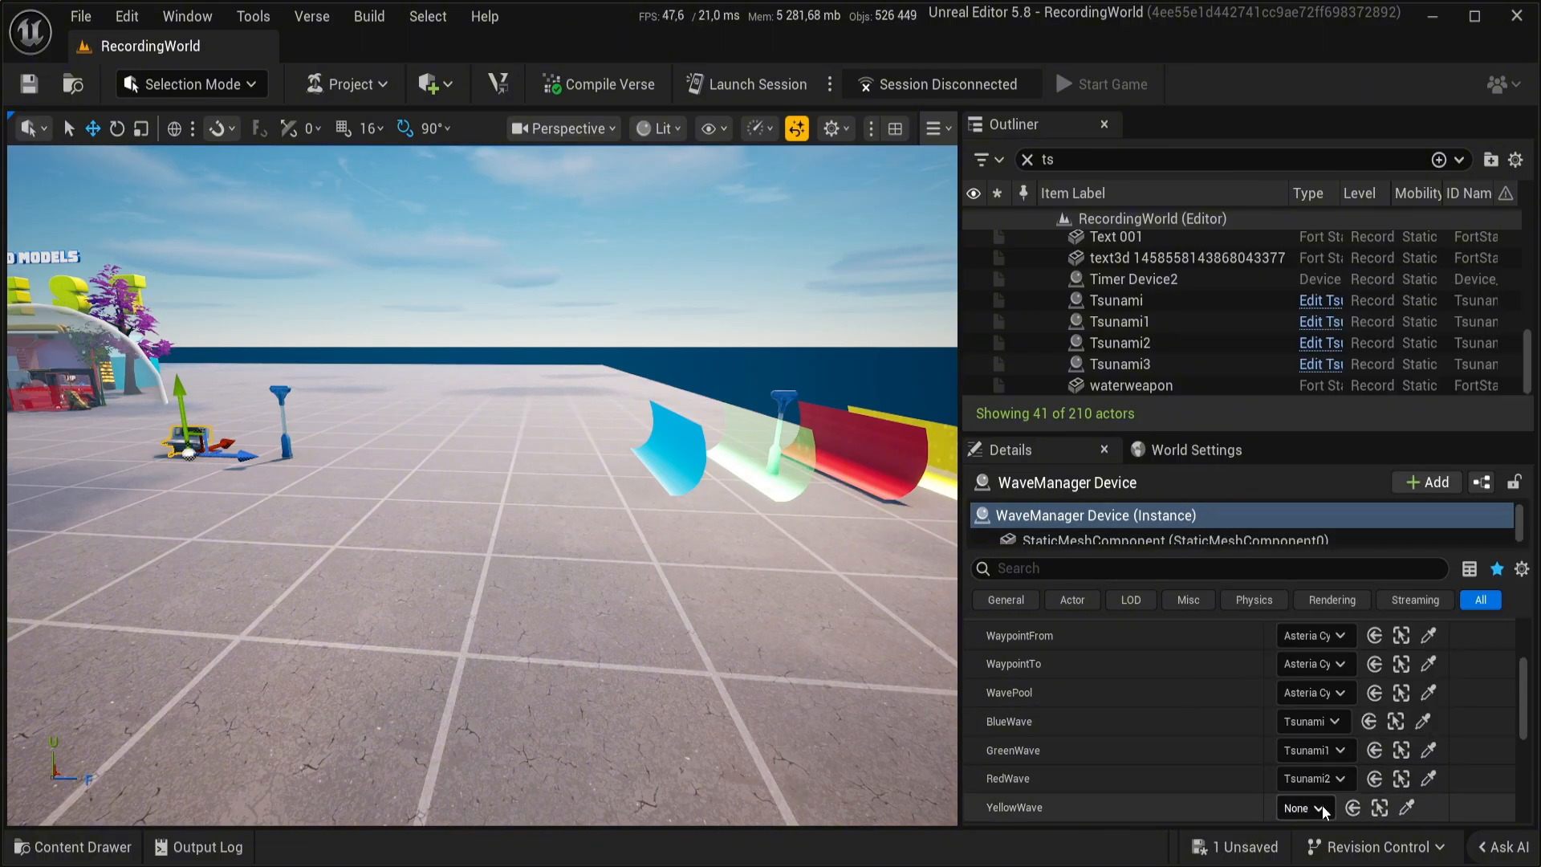
pyautogui.click(1300, 806)
pyautogui.write('ts')
pyautogui.click(1269, 625)
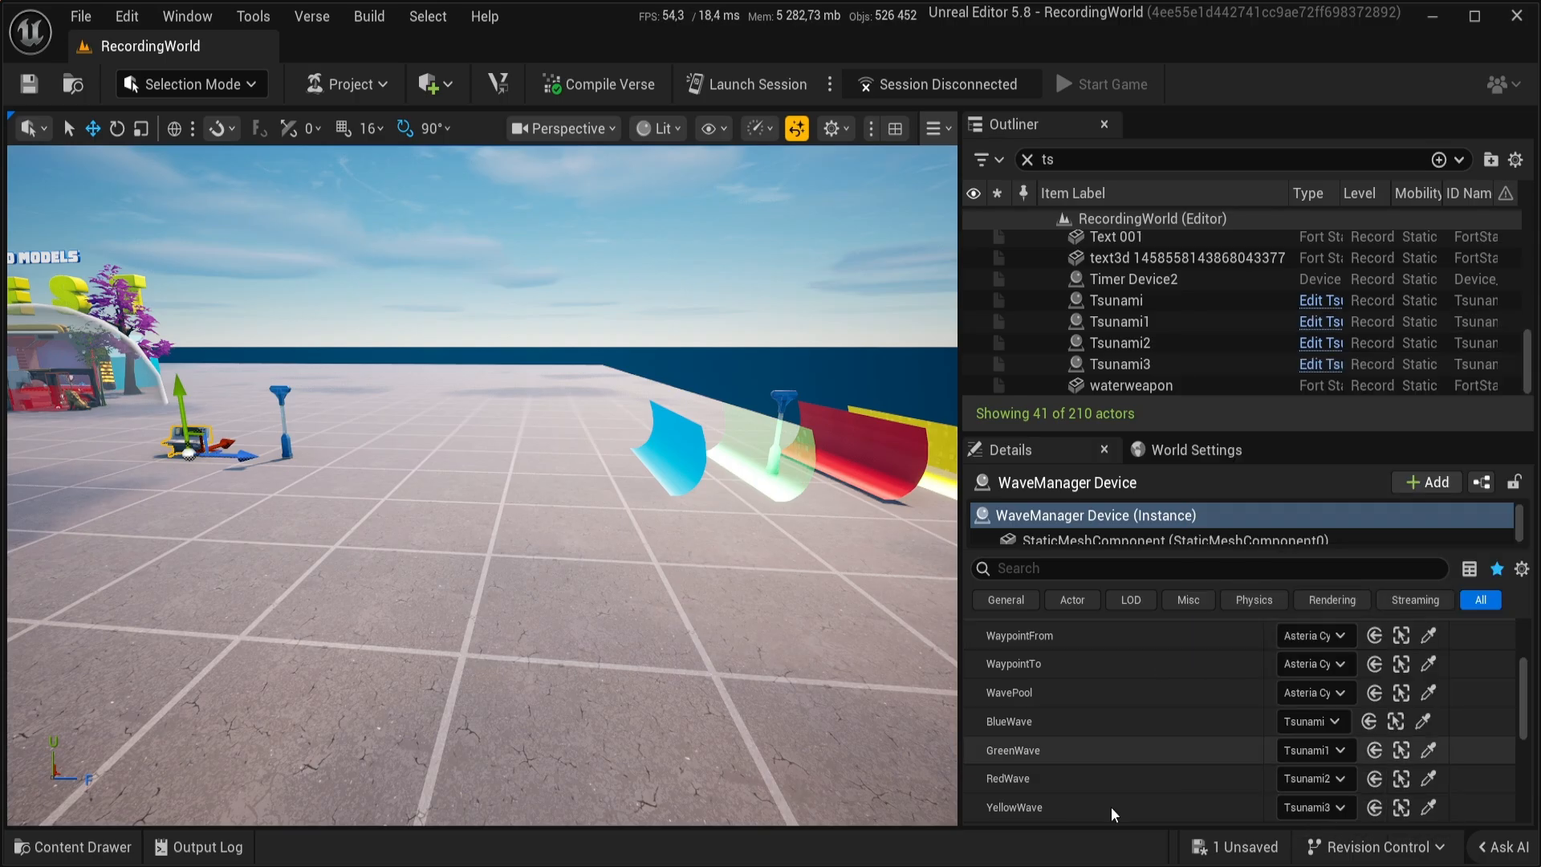
# Step: Try out the DebugModeWavesOff and IntensiveMode options of the WaveManager Device, switching each back off
pyautogui.scroll(-2, 1180, 690)
pyautogui.scroll(-2, 1123, 698)
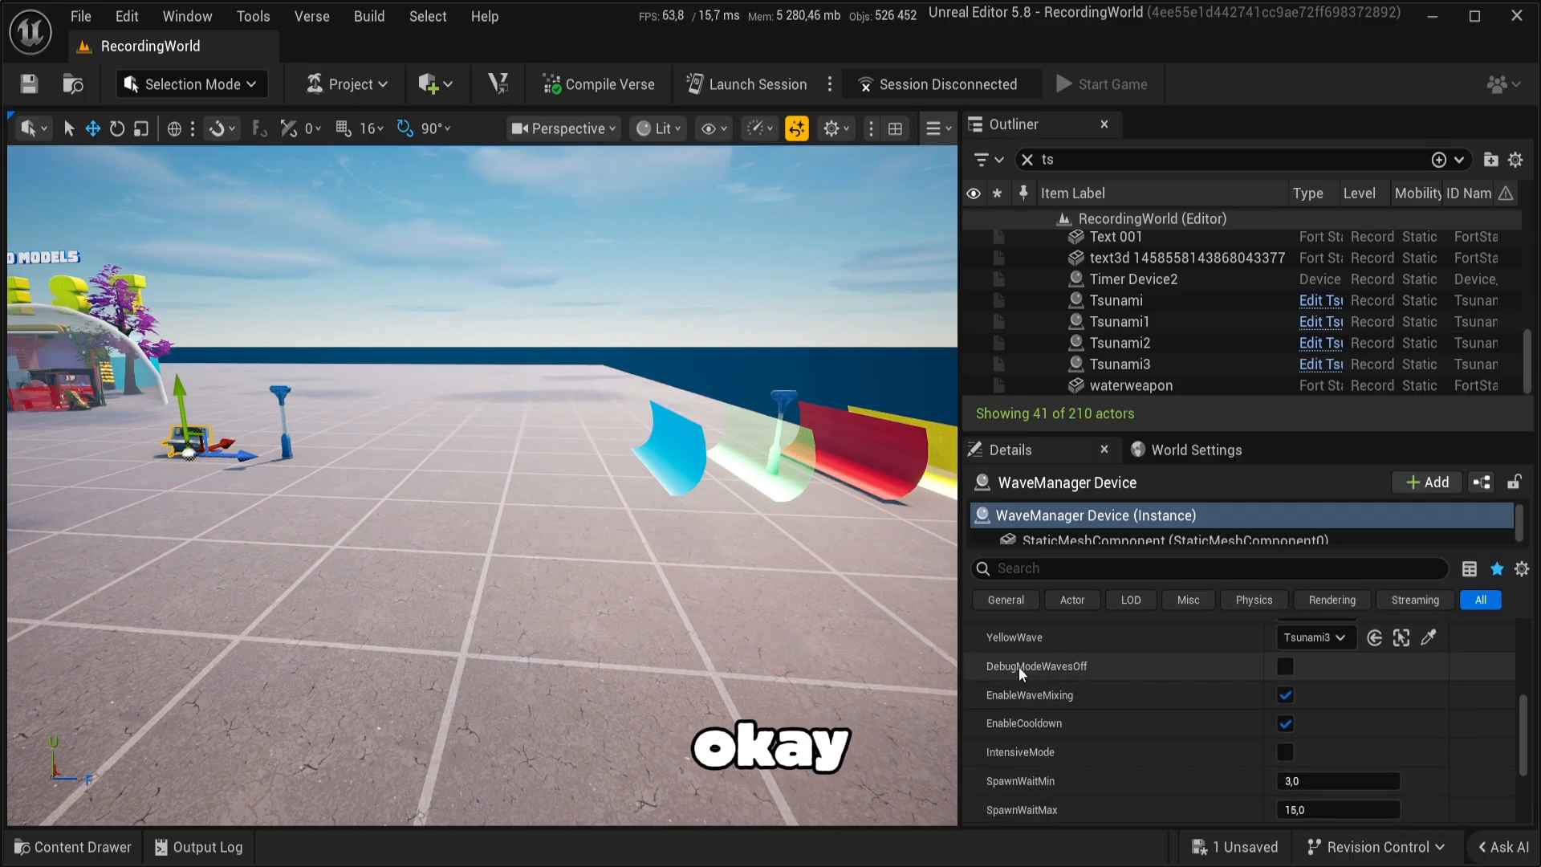
pyautogui.click(1296, 667)
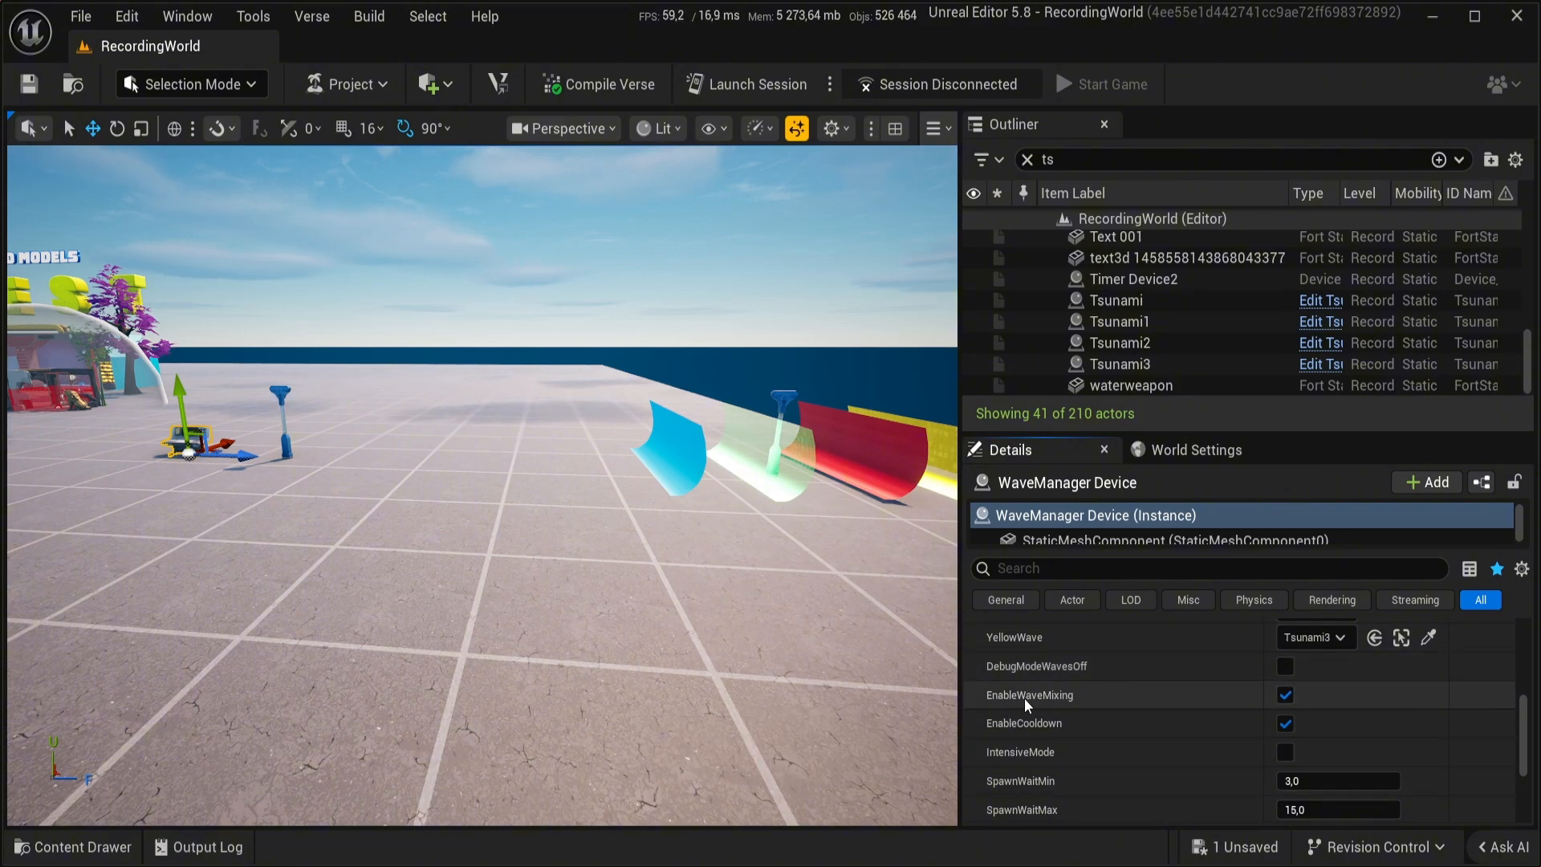
pyautogui.scroll(-1, 1000, 699)
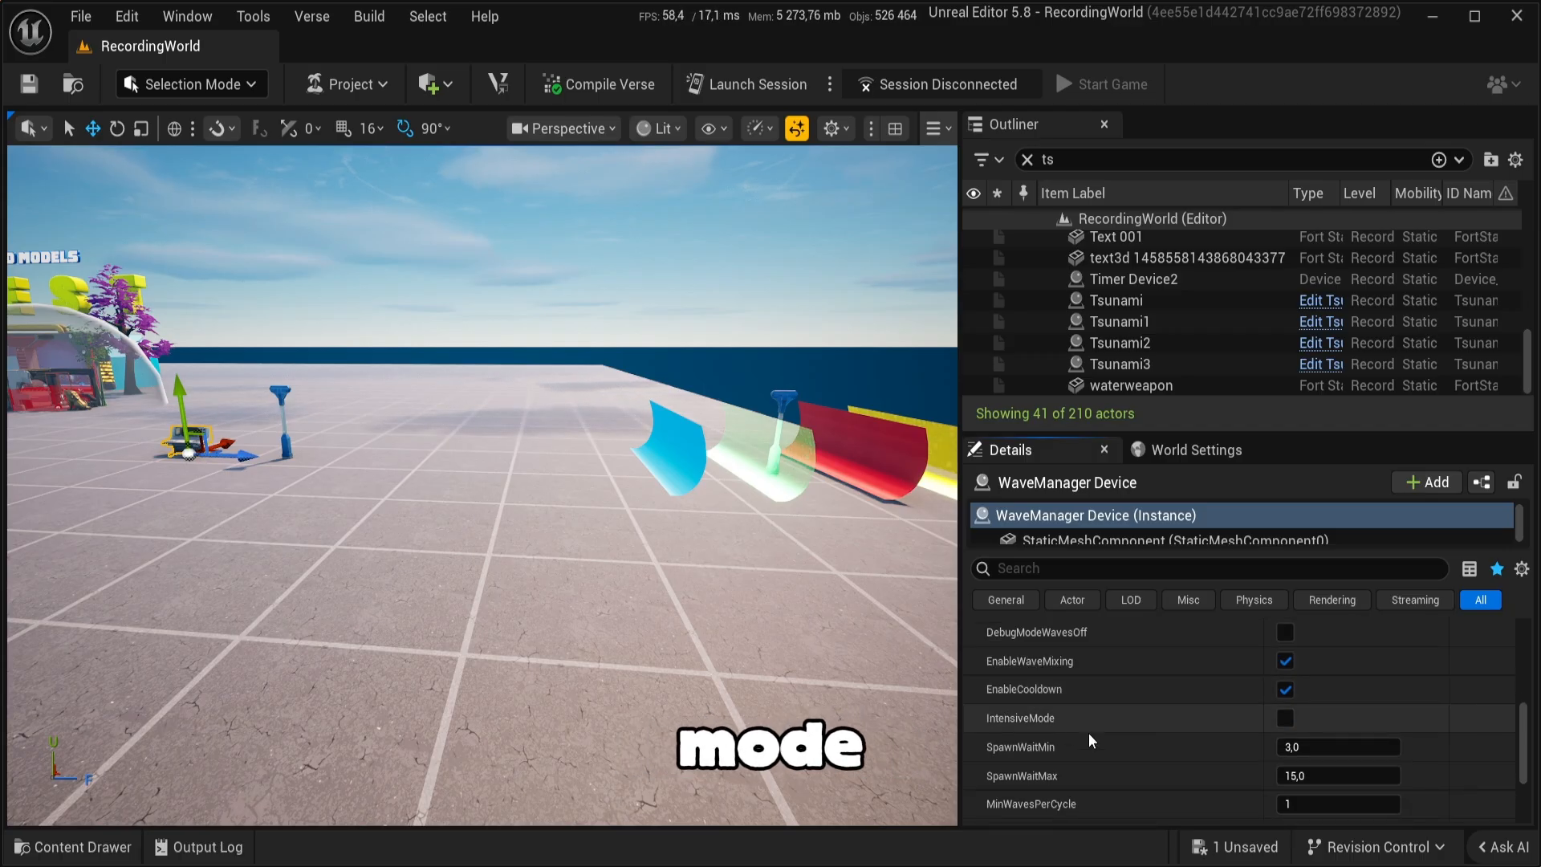
pyautogui.click(1285, 717)
pyautogui.scroll(-1, 1107, 717)
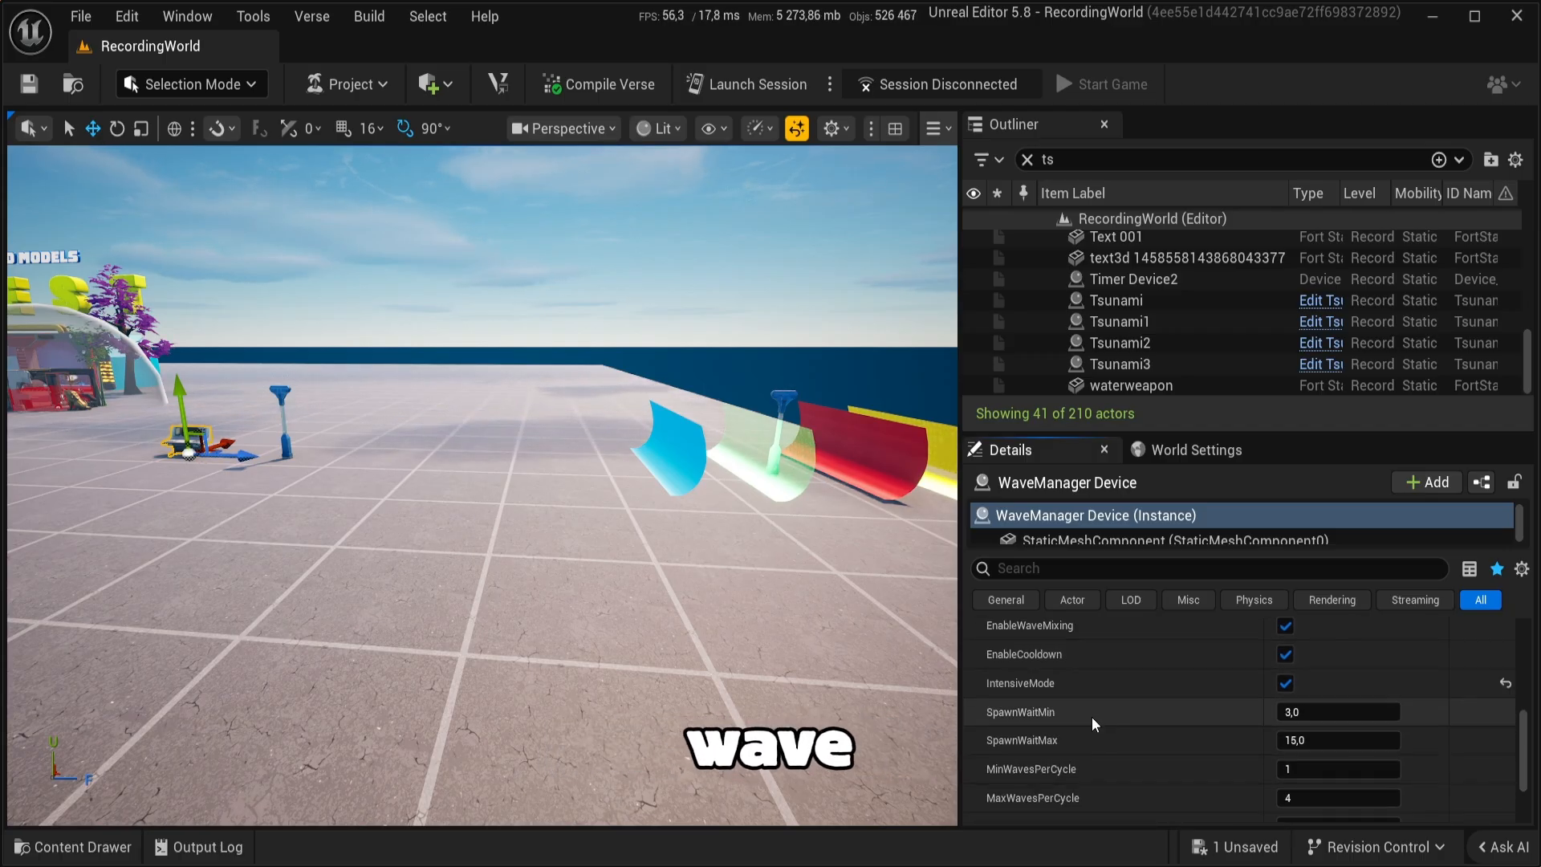
pyautogui.click(1285, 683)
# Step: Set the WaveManager Device's SpawnWaitMin to 2 and SpawnWaitMax to 10
pyautogui.scroll(-1, 1115, 704)
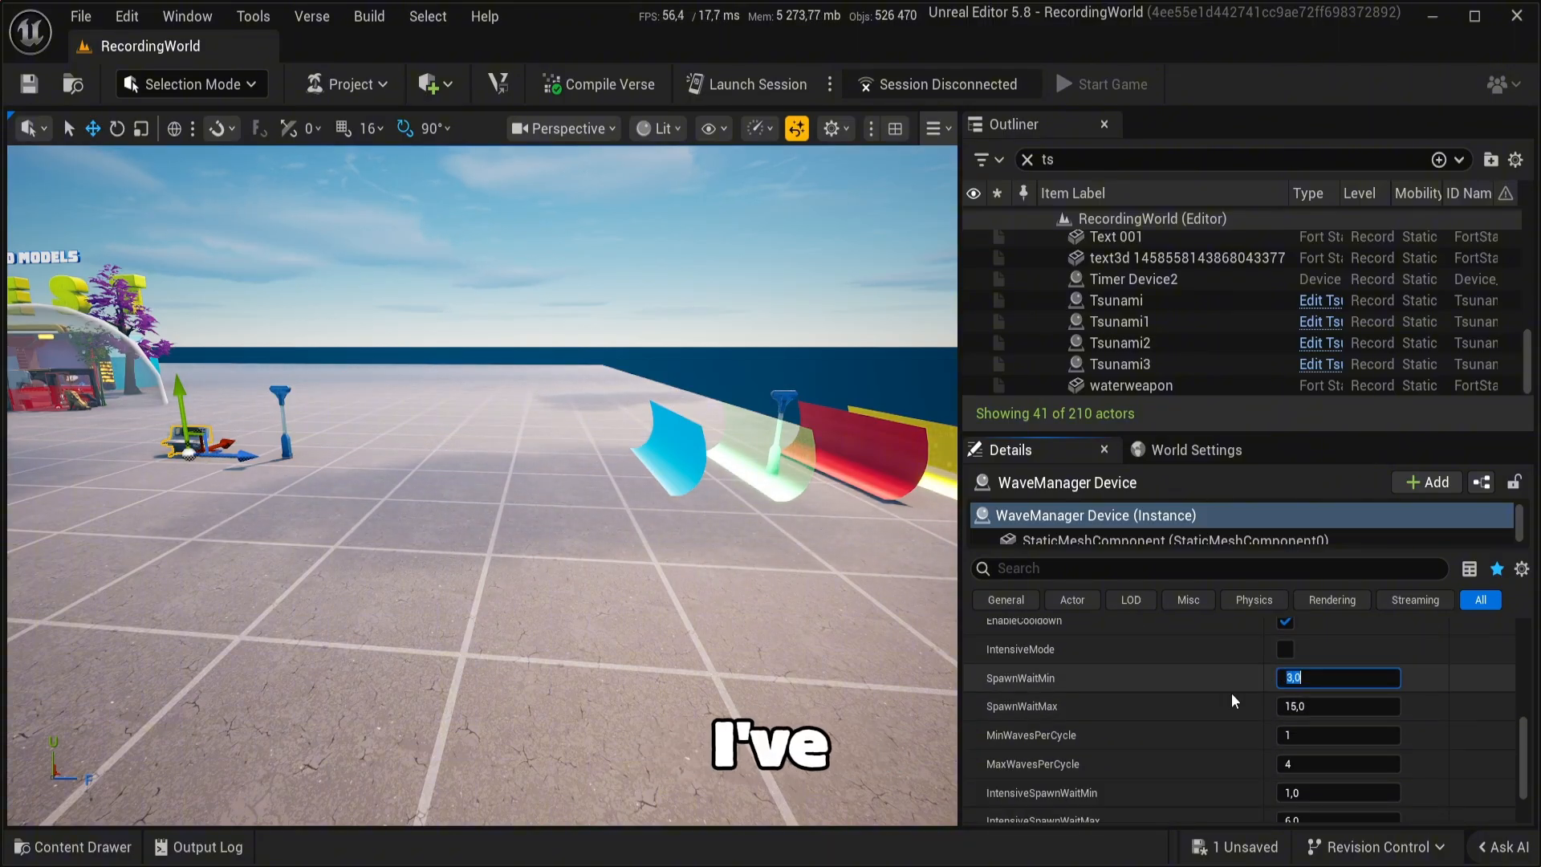
pyautogui.write('2')
pyautogui.press('Return')
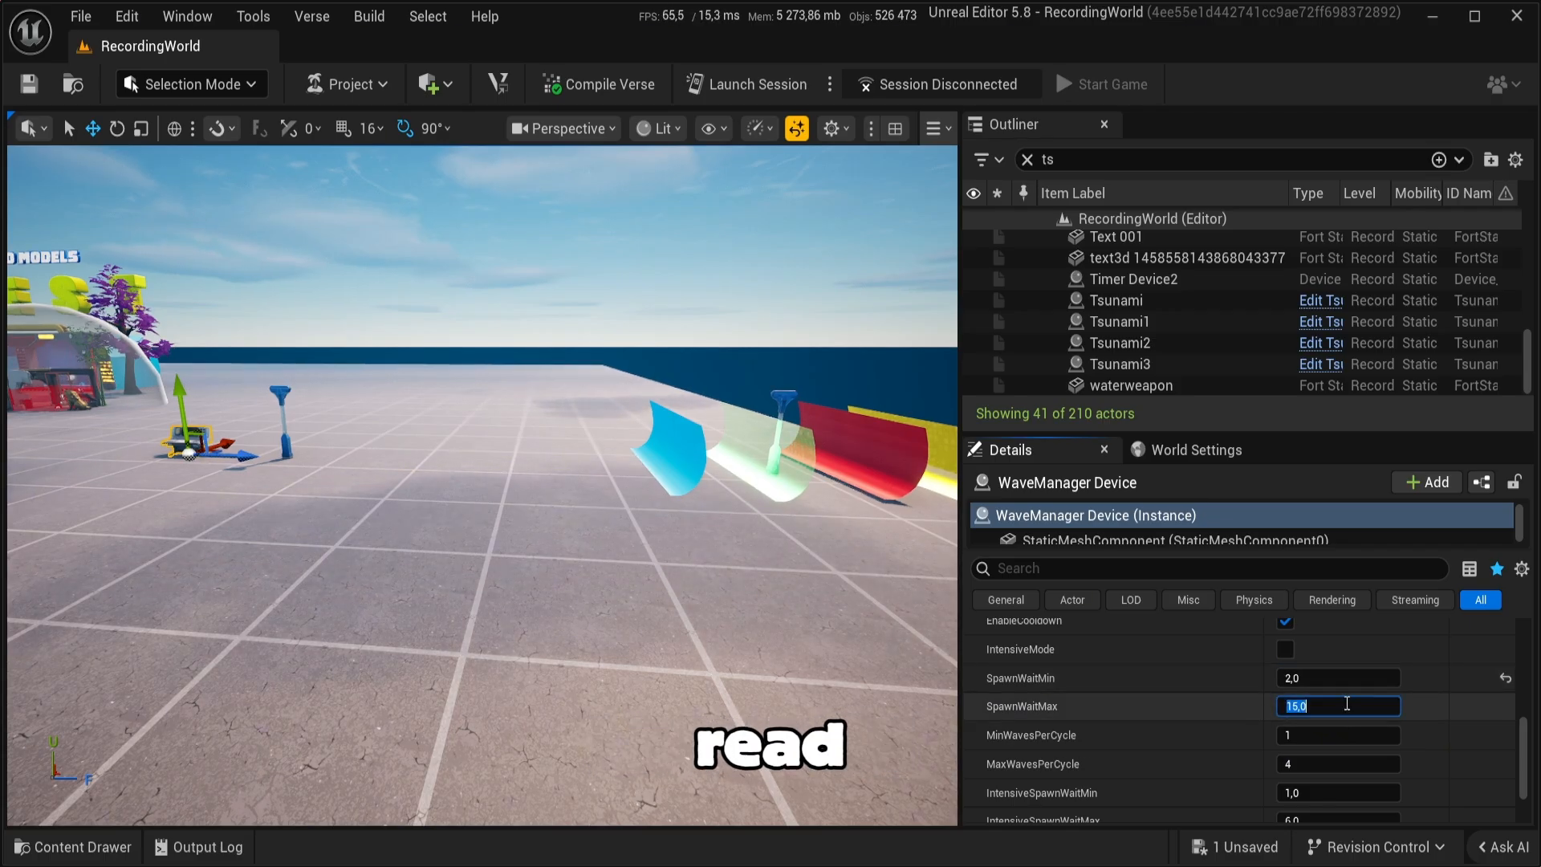
pyautogui.write('10')
pyautogui.press('Return')
# Step: Try a MaxWavesPerCycle value of 6 on the WaveManager Device and set it back to 4
pyautogui.scroll(-1, 1323, 702)
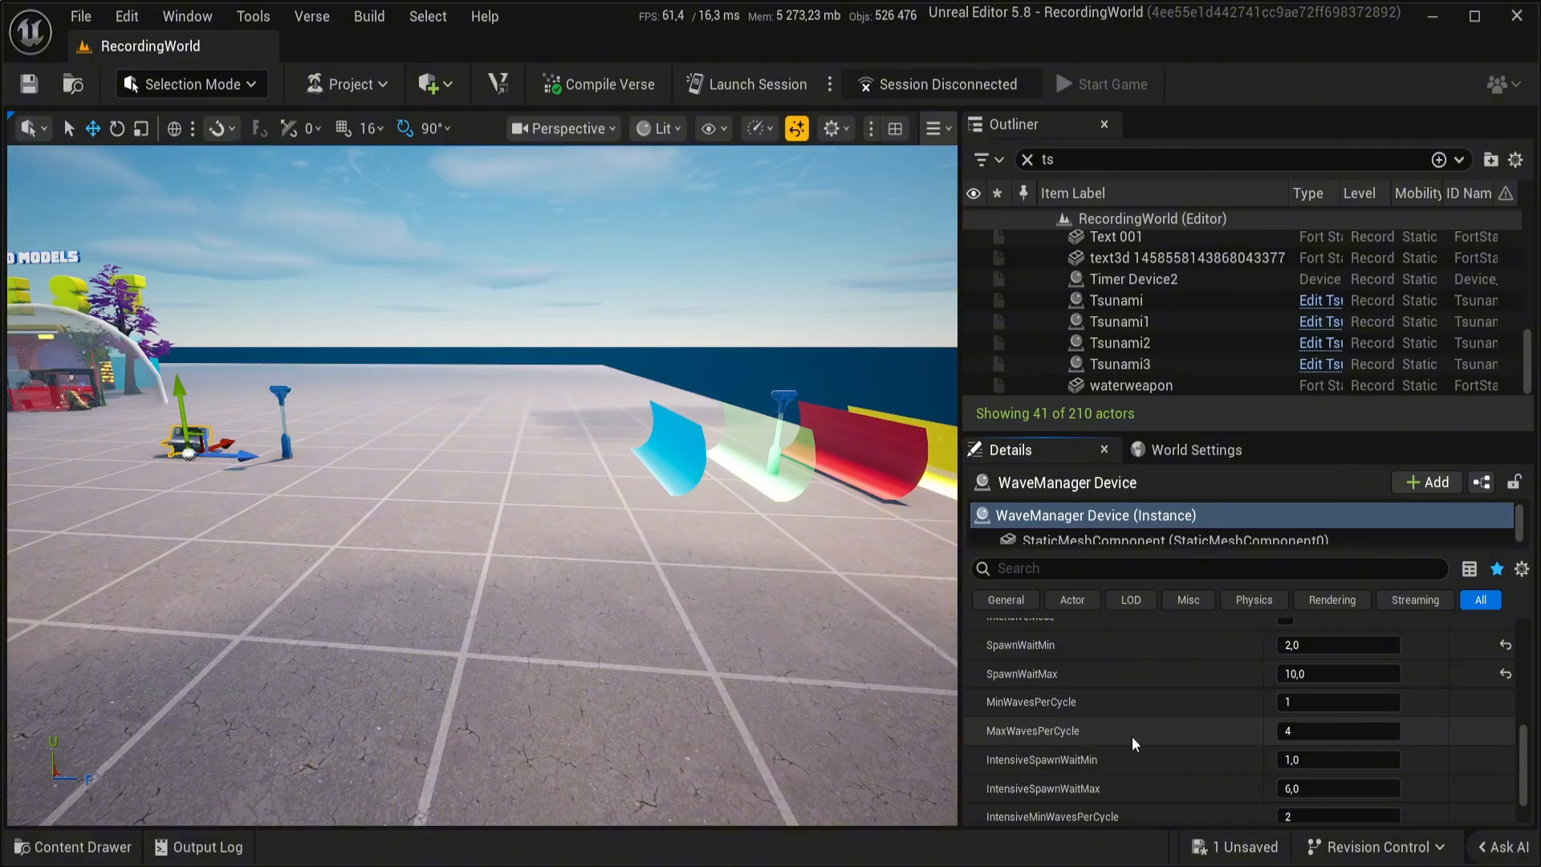
pyautogui.click(1323, 734)
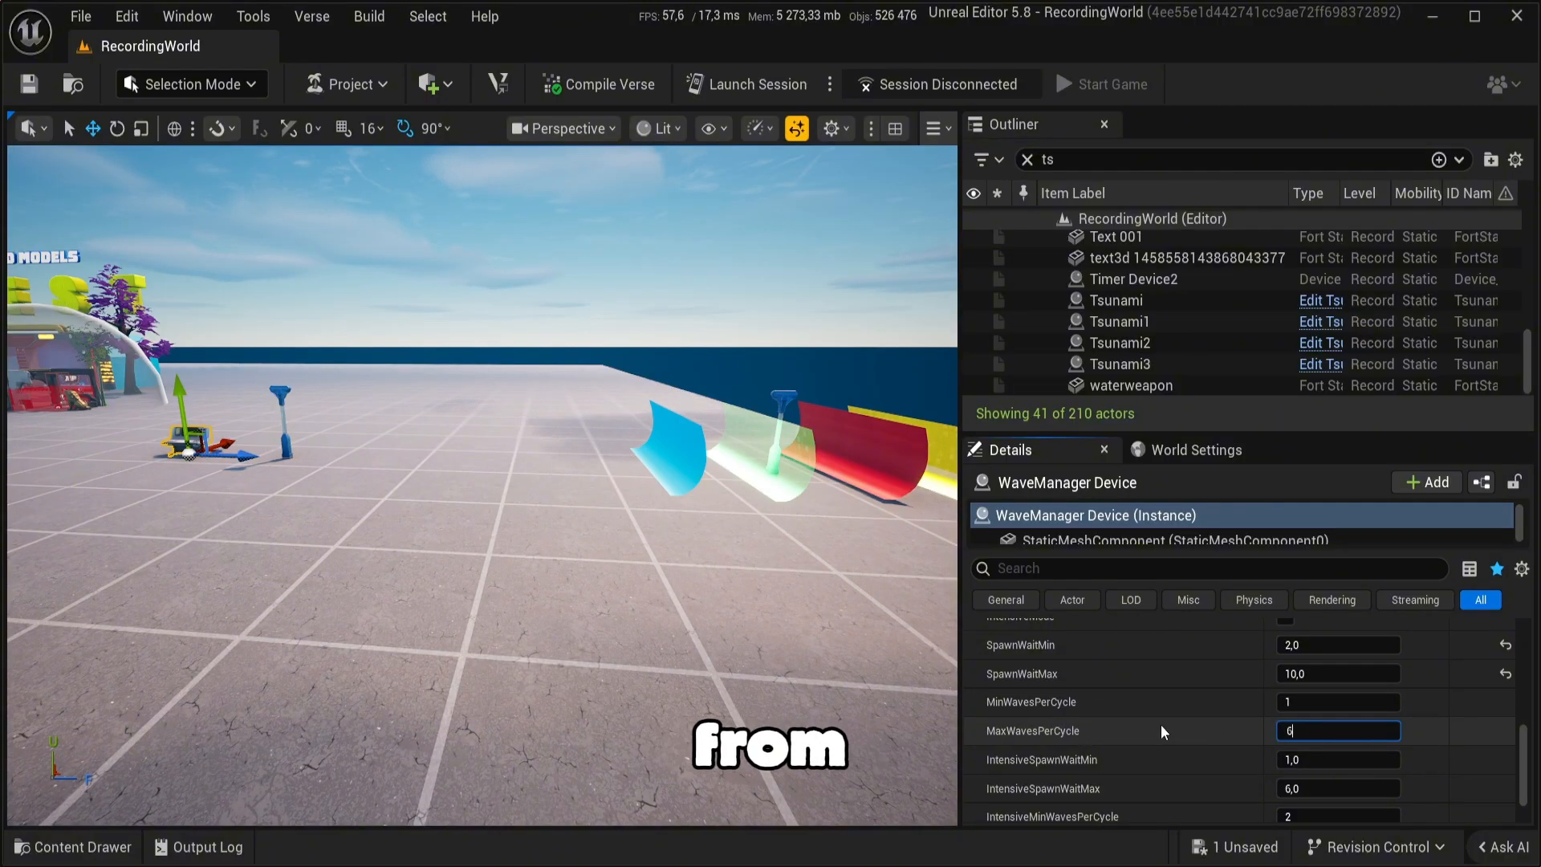
pyautogui.write('6')
pyautogui.press('Return')
pyautogui.click(1303, 732)
pyautogui.write('4')
pyautogui.press('Return')
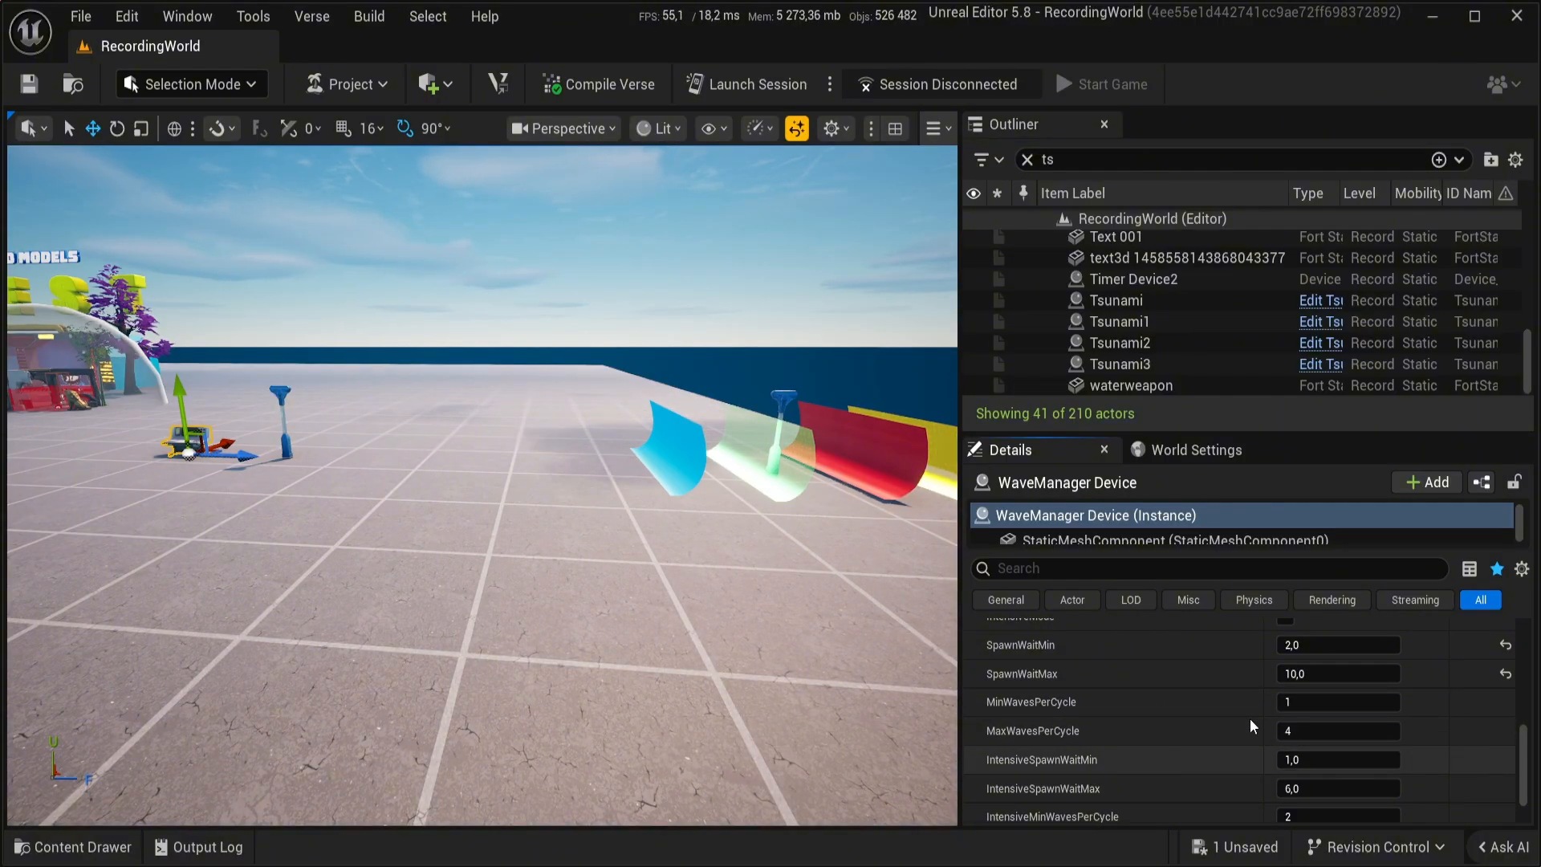
# Step: Review the intensive wave settings and try a CooldownMultiplier of 1,6 before reverting it to 1
pyautogui.scroll(-1, 1085, 740)
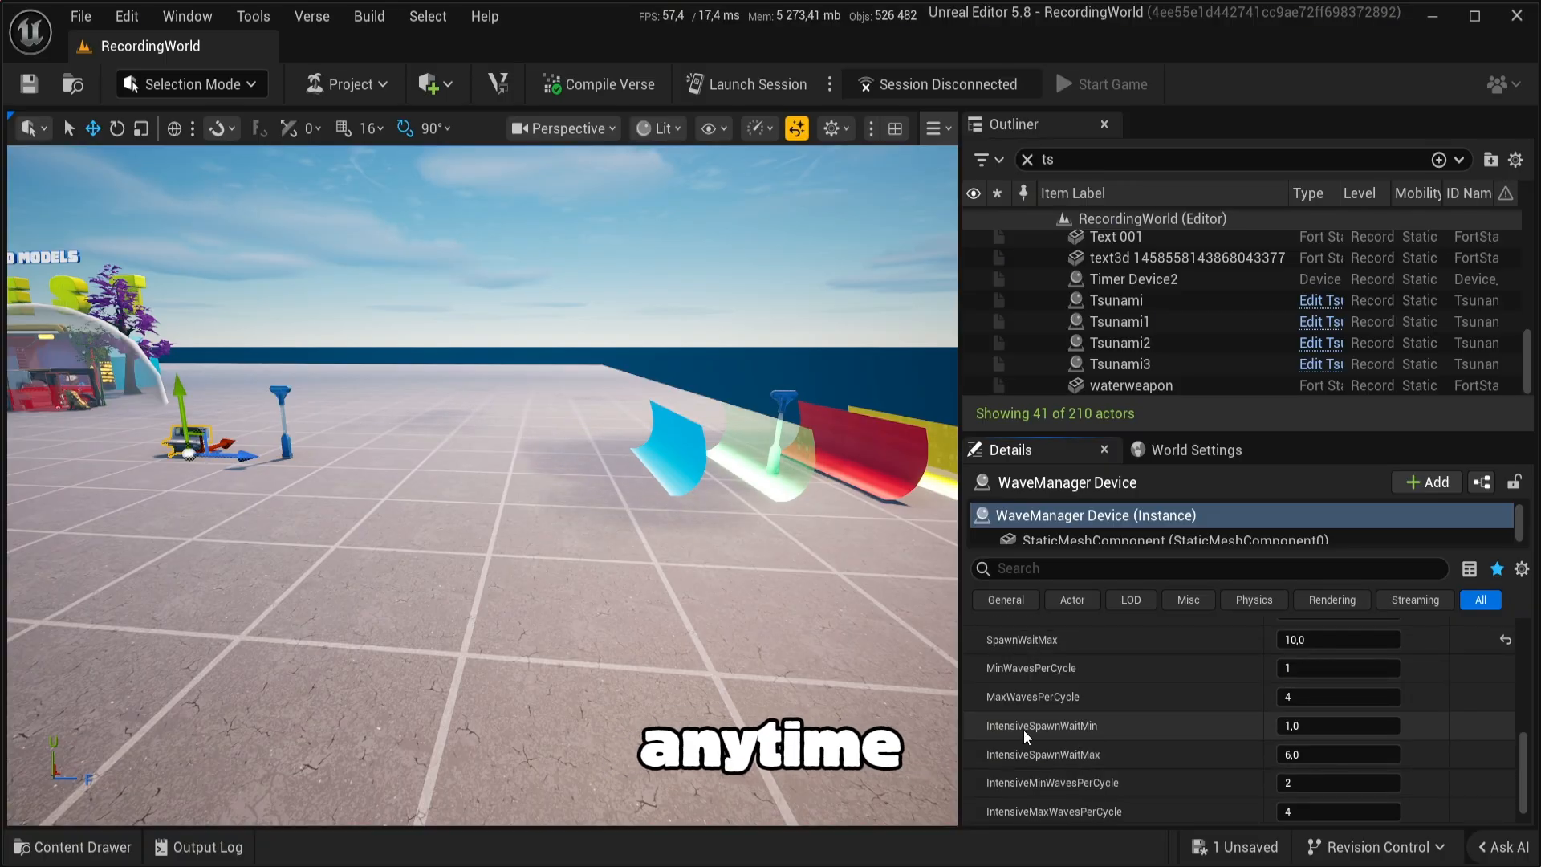
pyautogui.scroll(-1, 1252, 722)
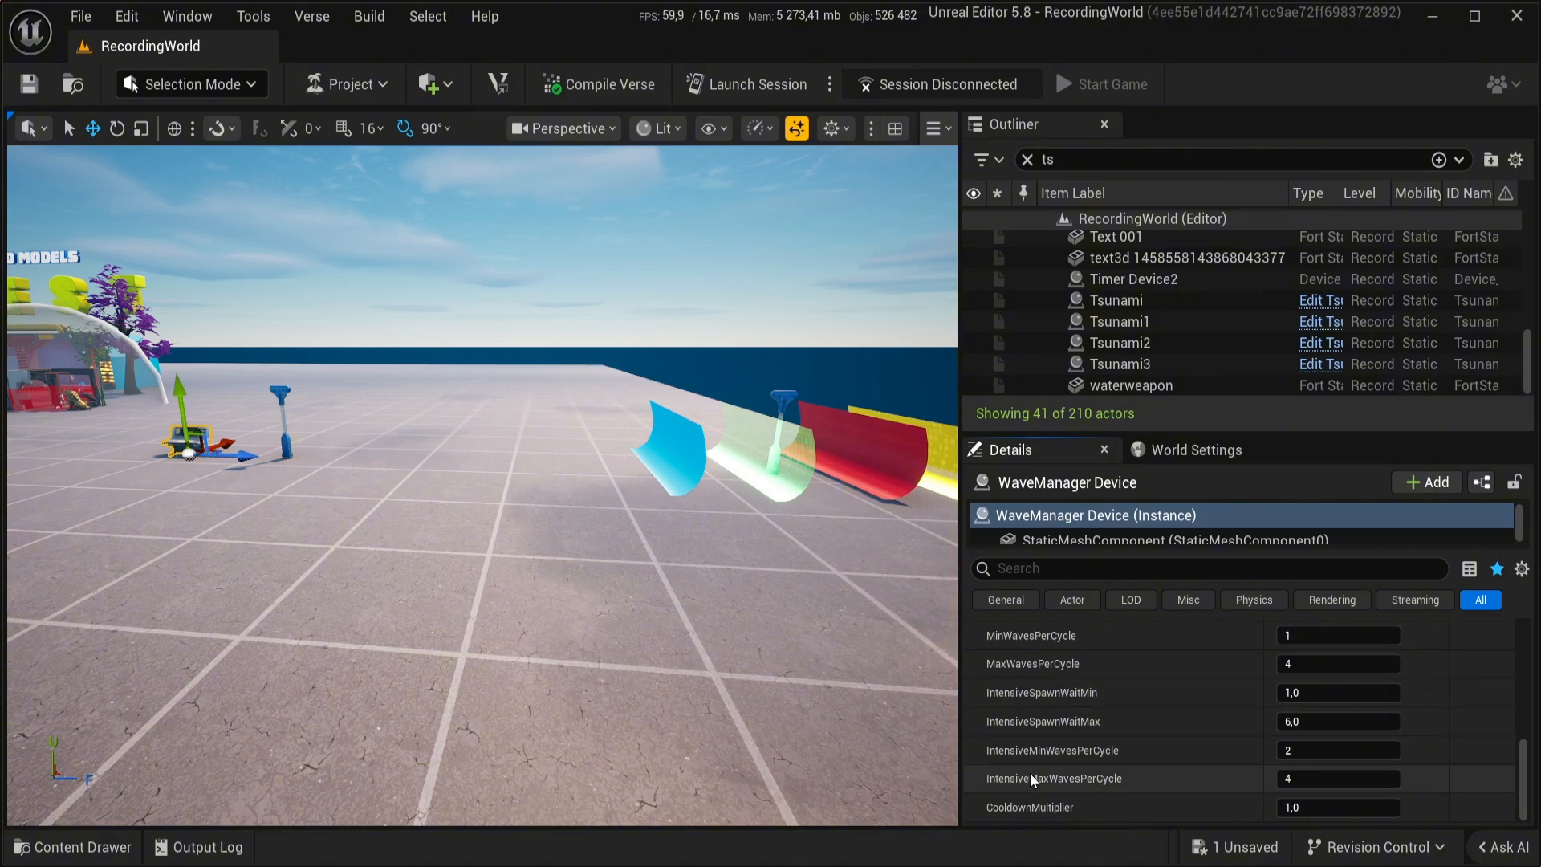
pyautogui.scroll(6, 1093, 709)
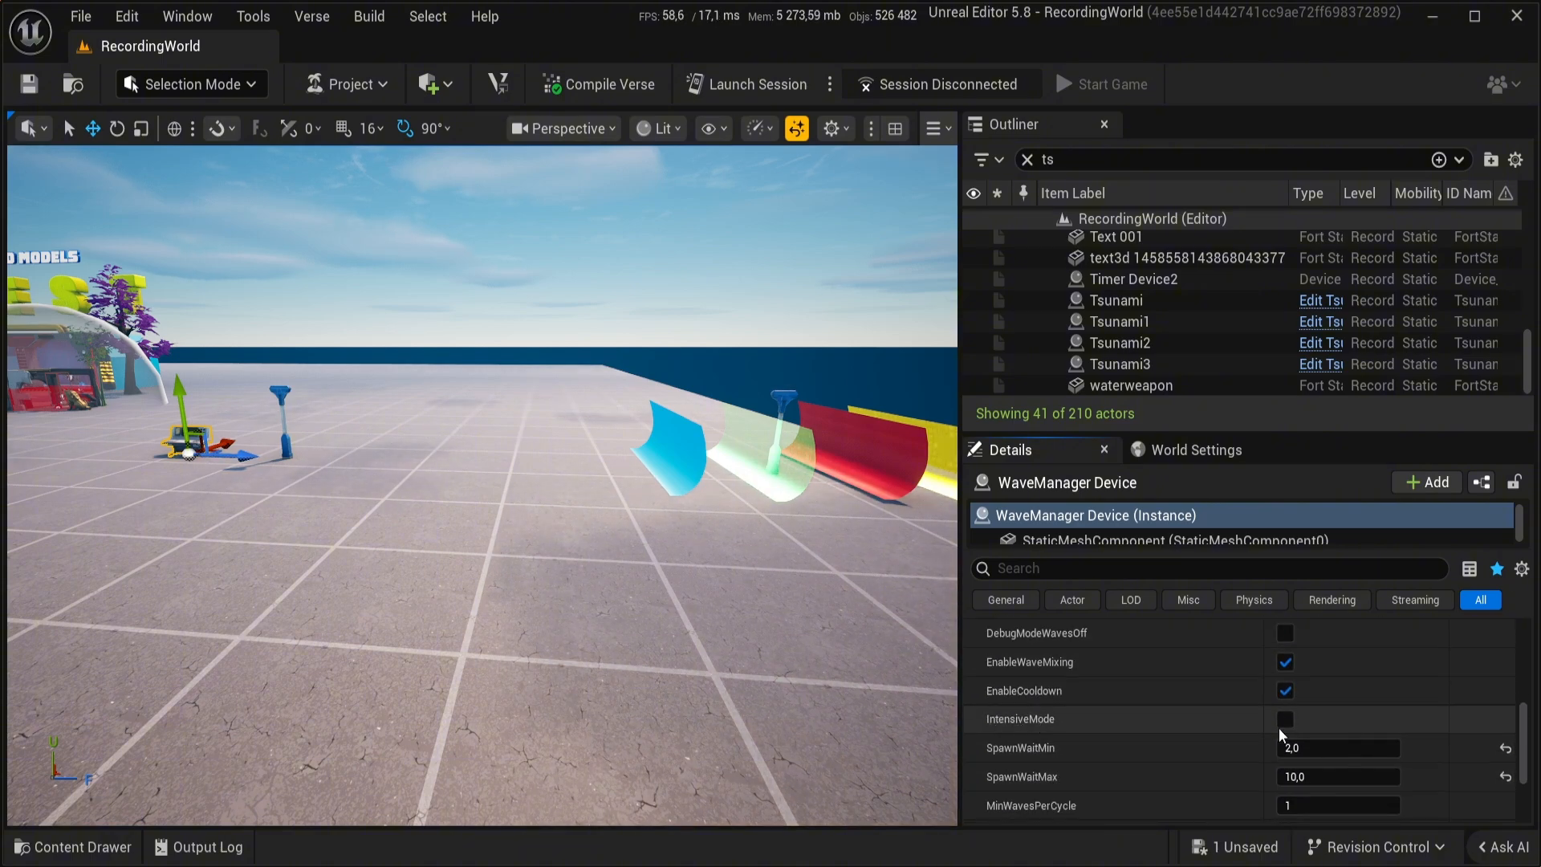
pyautogui.scroll(-6, 1187, 731)
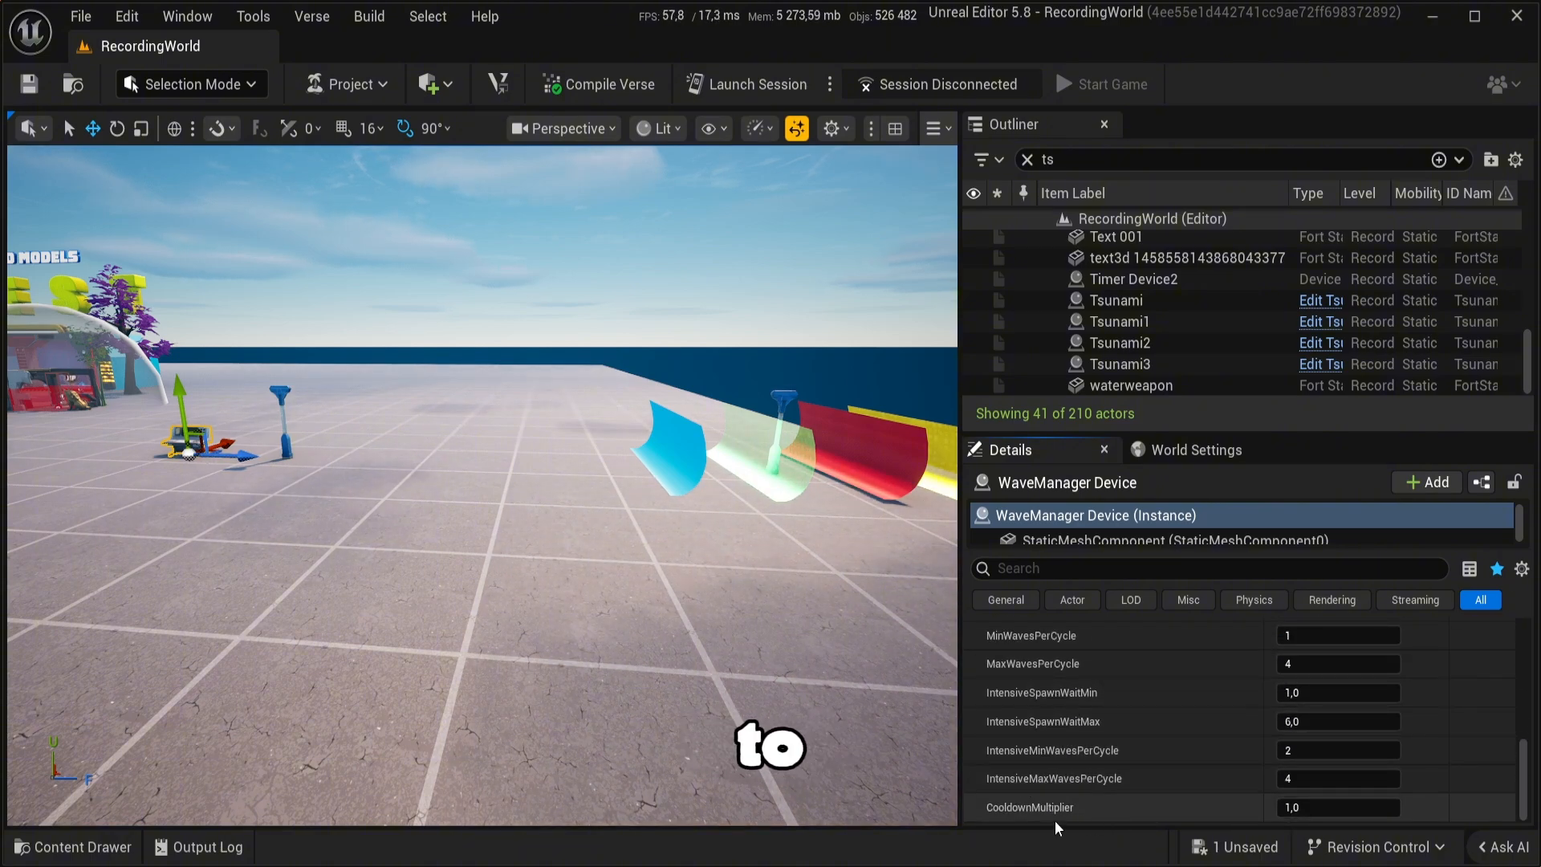
pyautogui.click(1317, 807)
pyautogui.write('1,6')
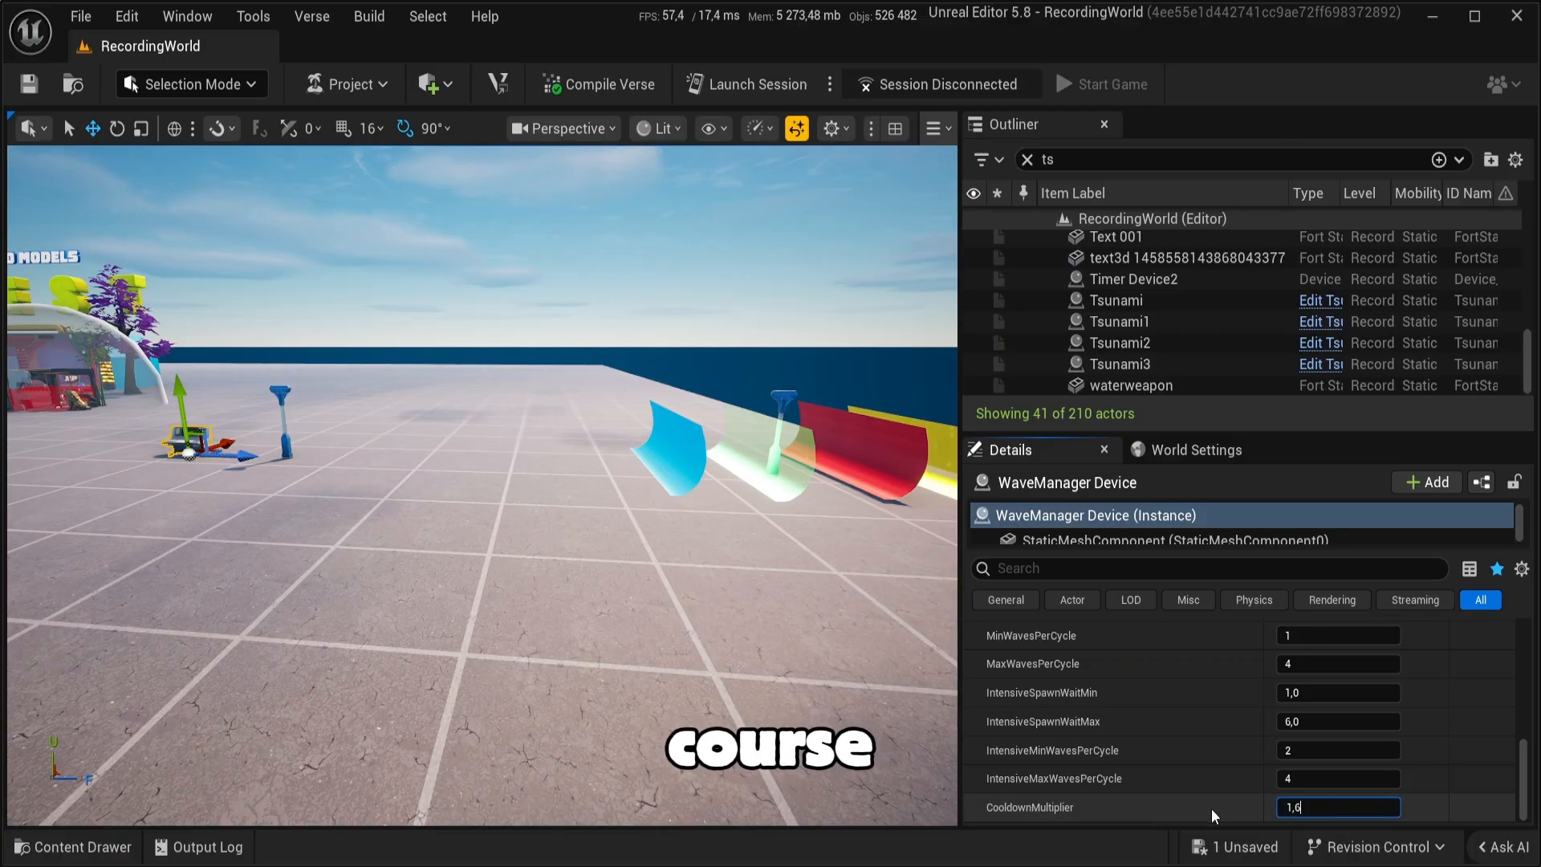
pyautogui.press('BackSpace')
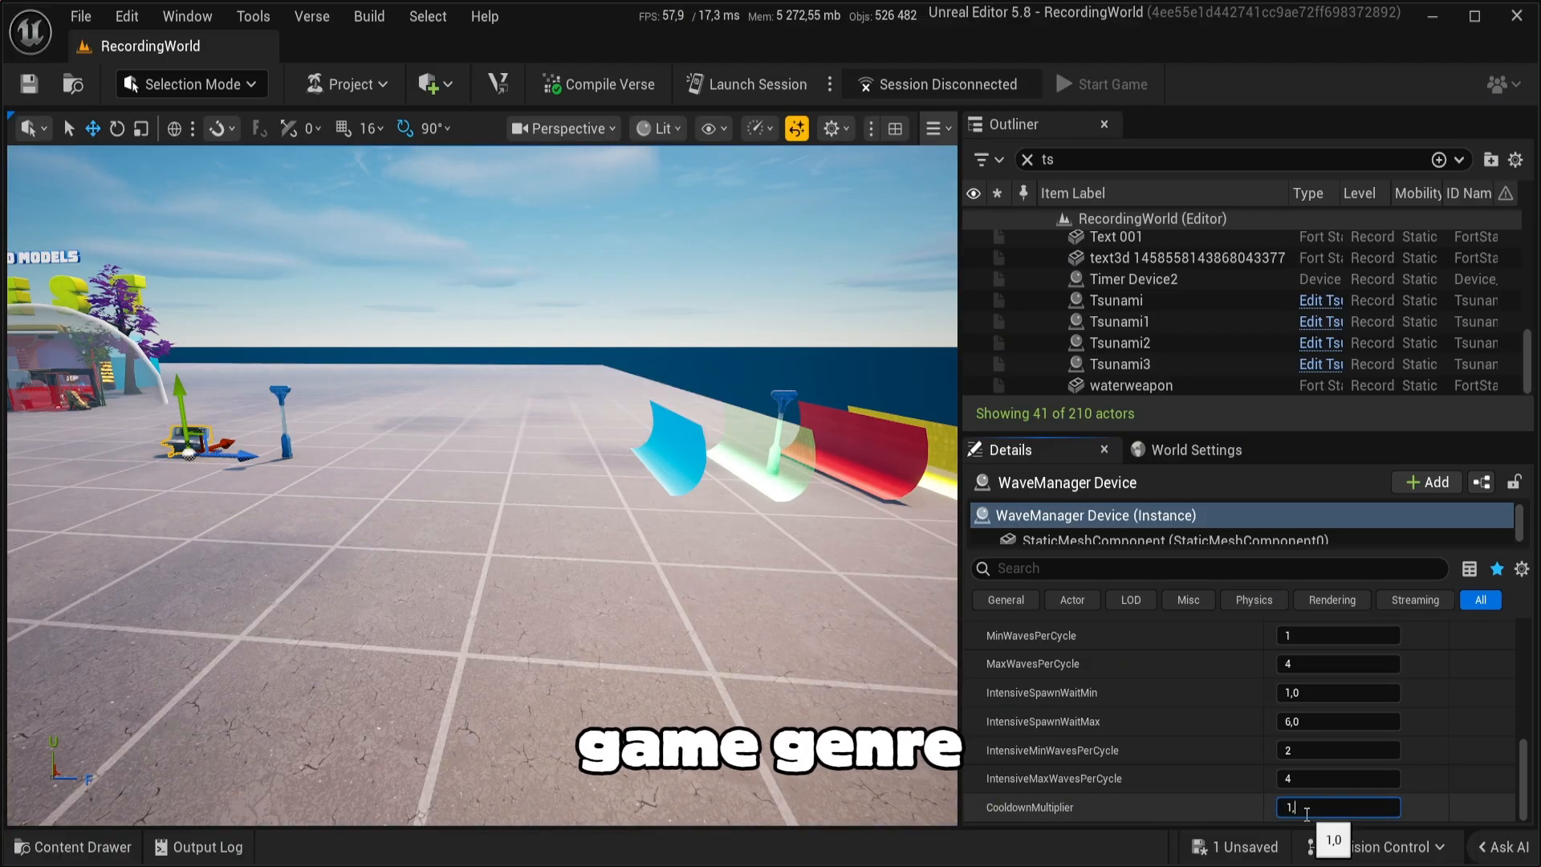
# Step: Review the assigned waypoints and waves, and save the modified WaveManager Device
pyautogui.scroll(8, 1165, 761)
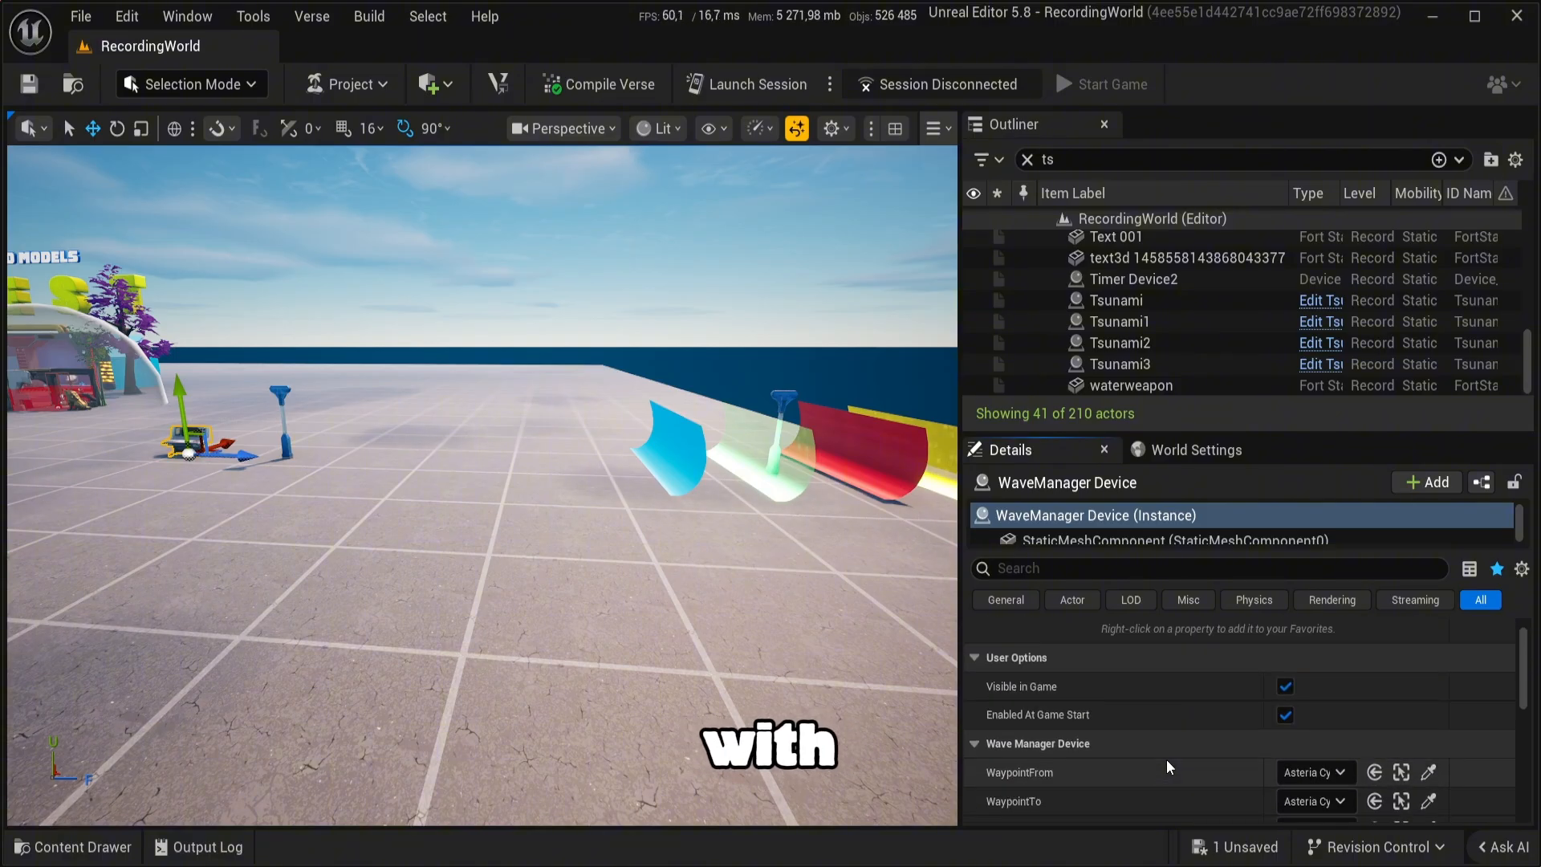
pyautogui.scroll(-3, 1167, 760)
pyautogui.click(1236, 847)
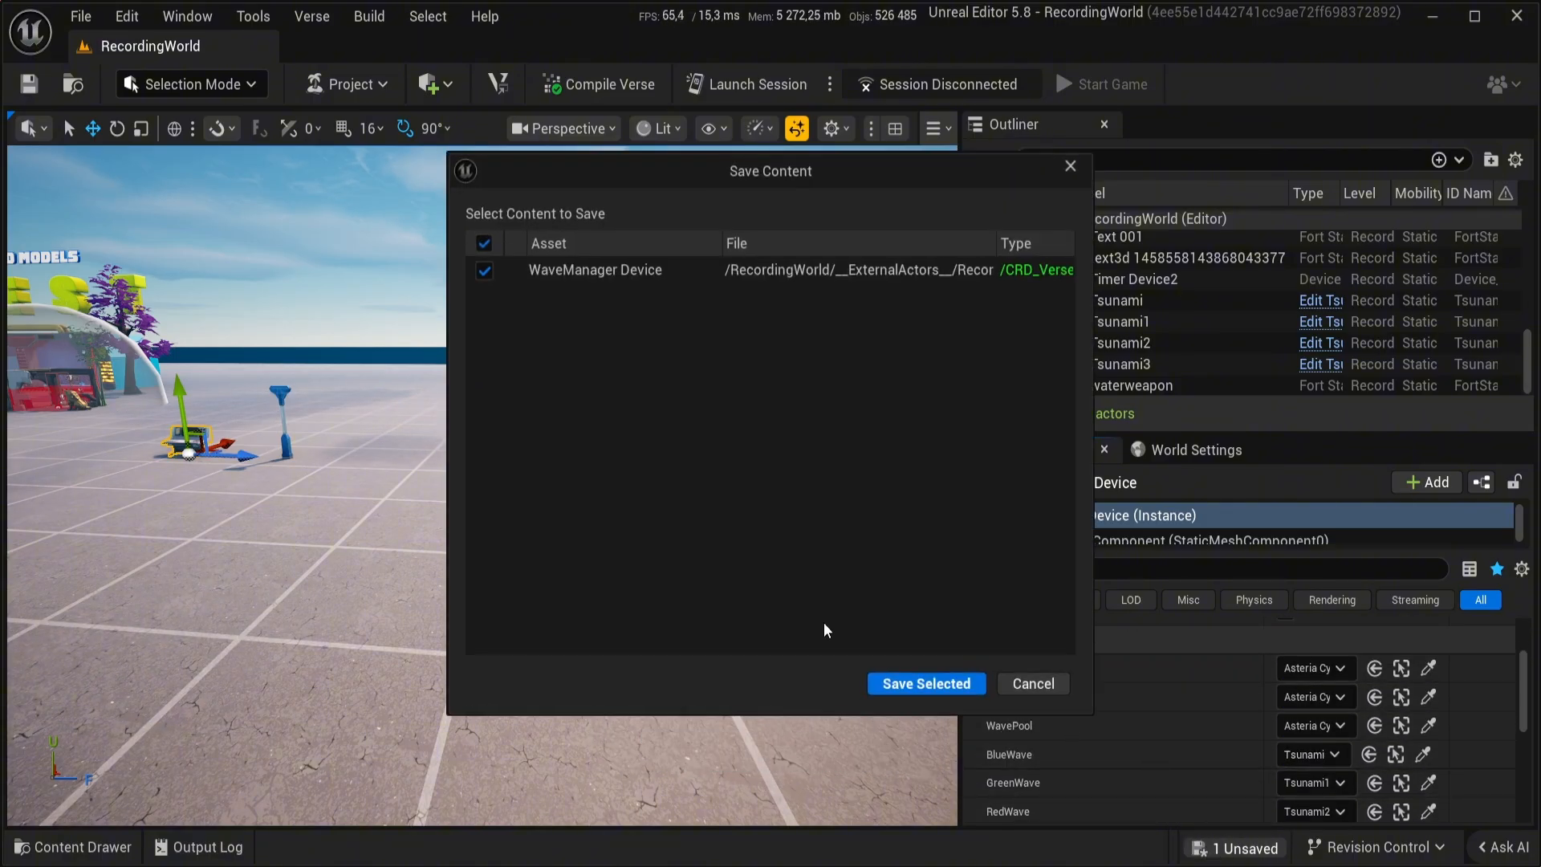
pyautogui.click(931, 684)
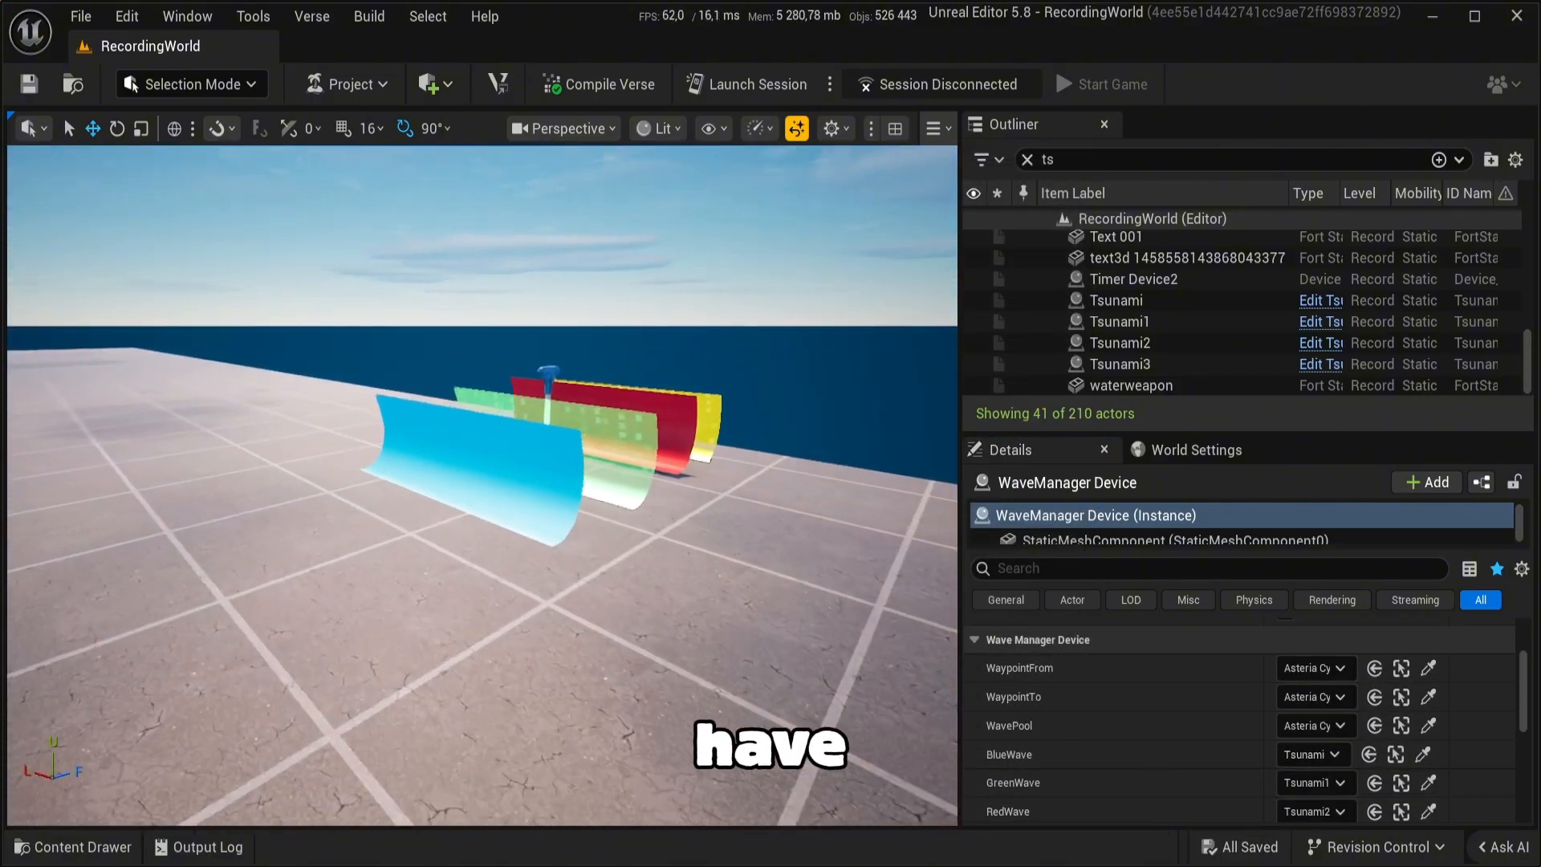
# Step: Find the Damage Volume device in the Fortnite content by searching for "damage" and place it beside the blue wave
pyautogui.hotkey('ctrl', 'space')
pyautogui.scroll(2, 562, 706)
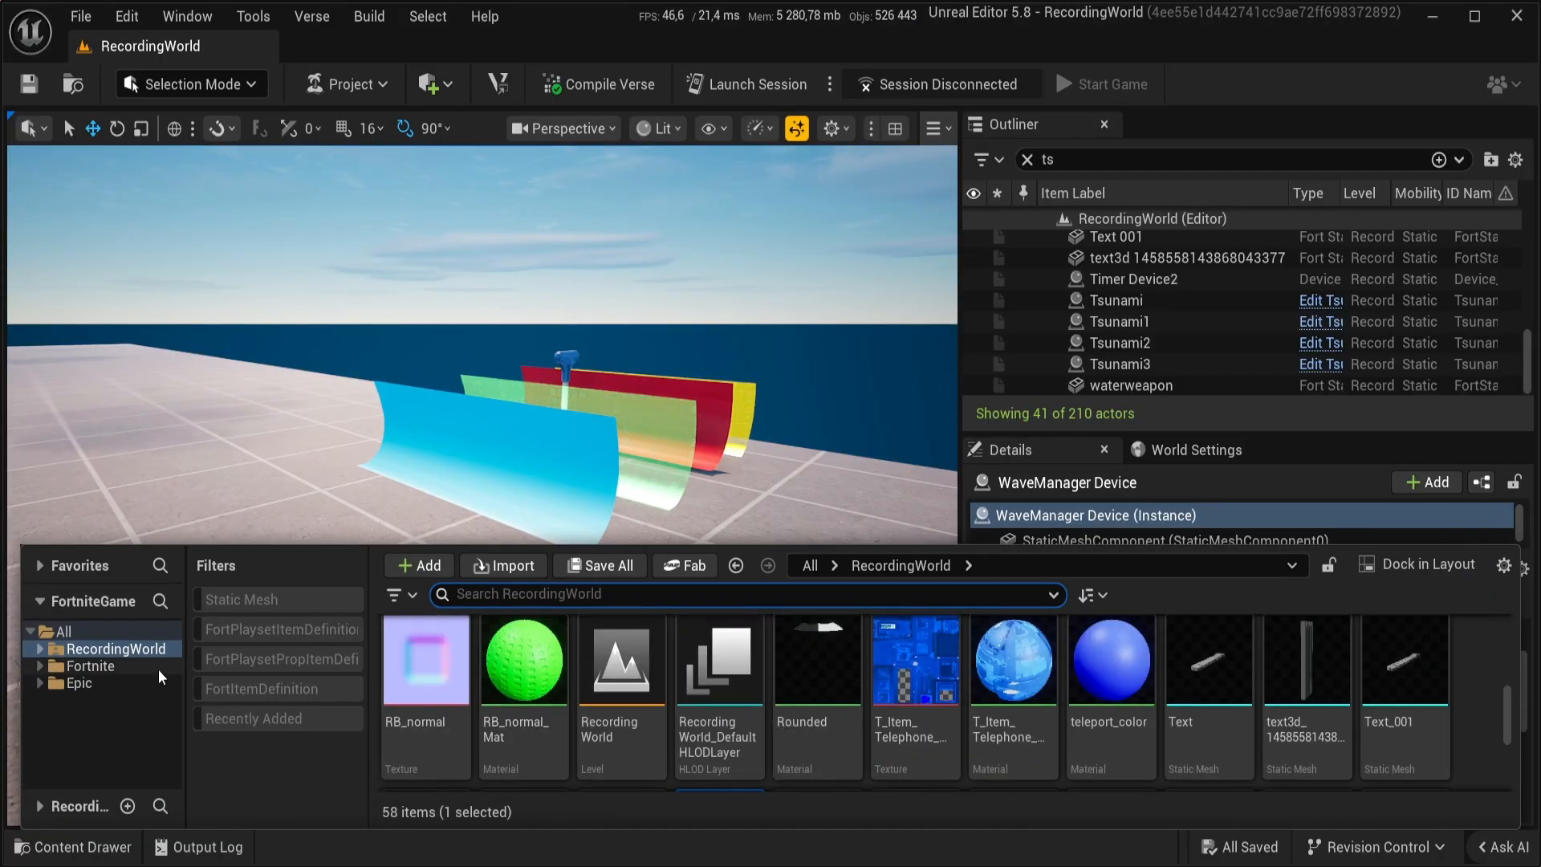
pyautogui.click(152, 667)
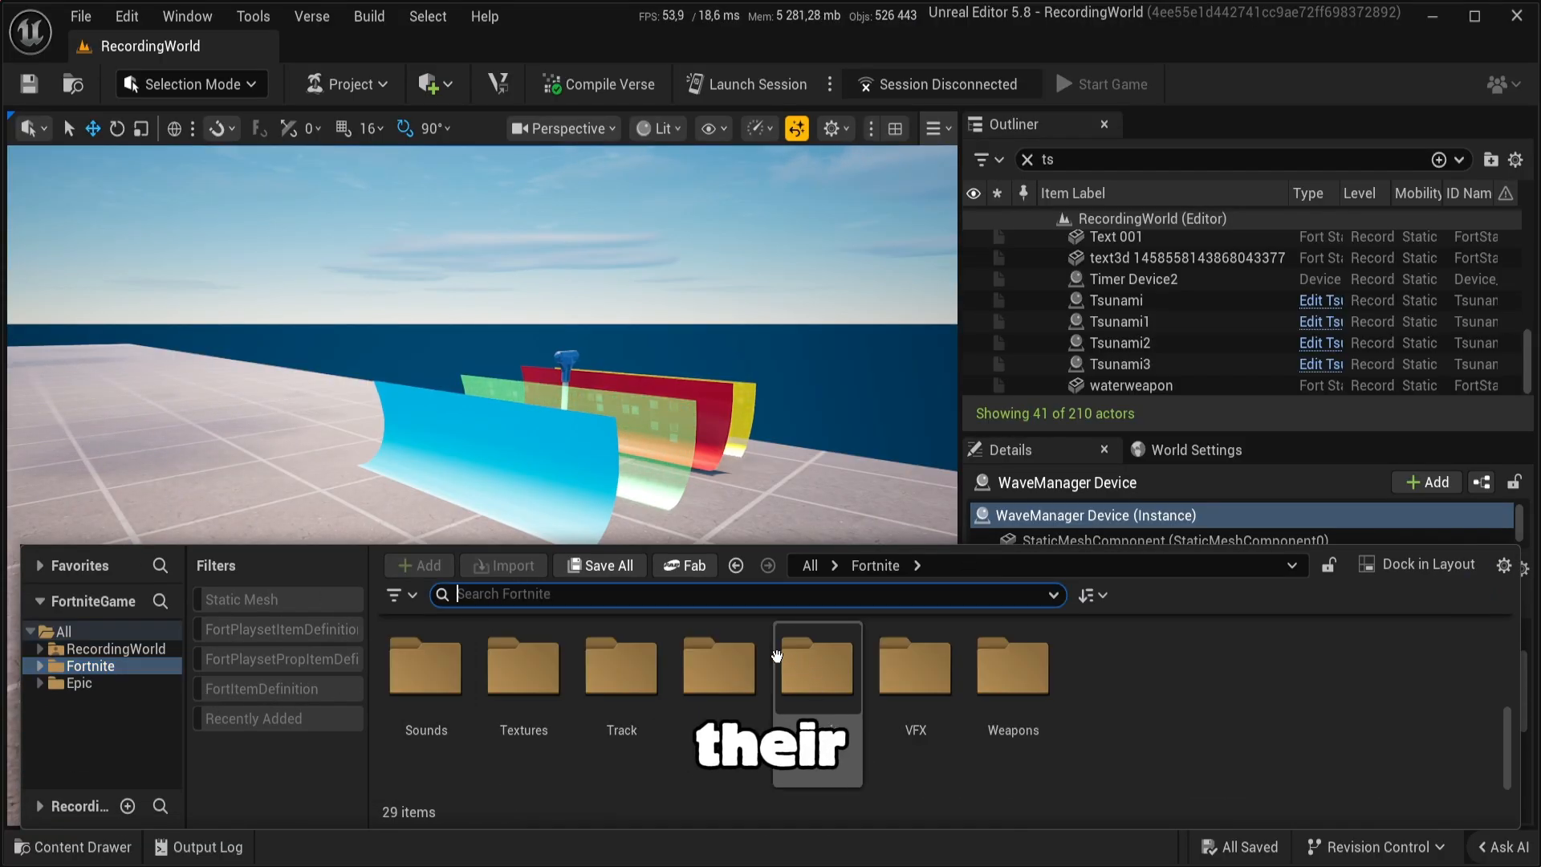
pyautogui.write('damage')
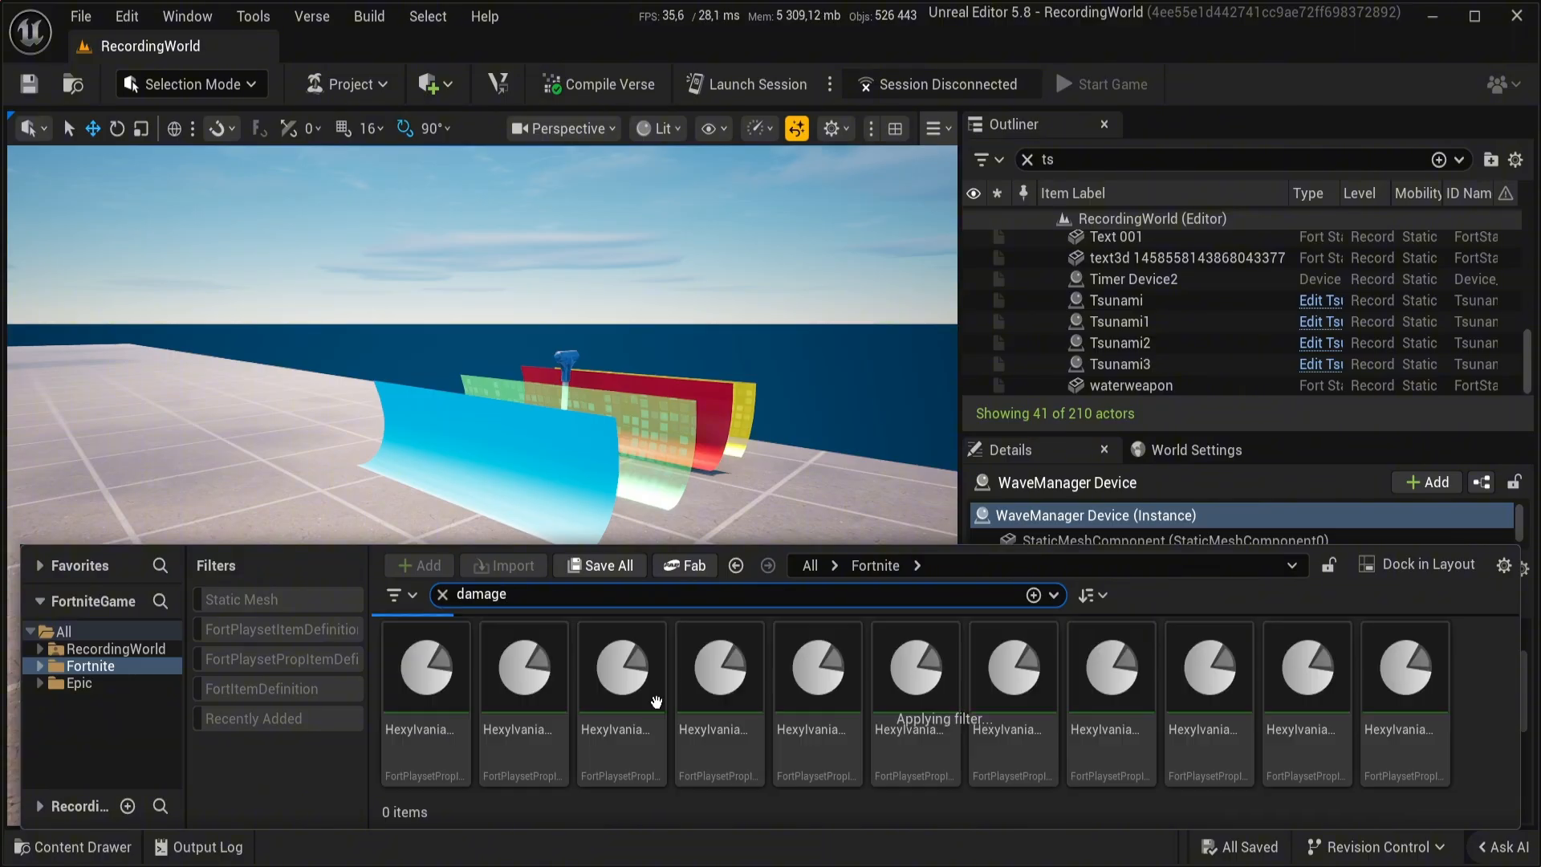
pyautogui.moveTo(1405, 666); pyautogui.dragTo(434, 484)
pyautogui.moveTo(591, 548); pyautogui.dragTo(634, 574, button='right')
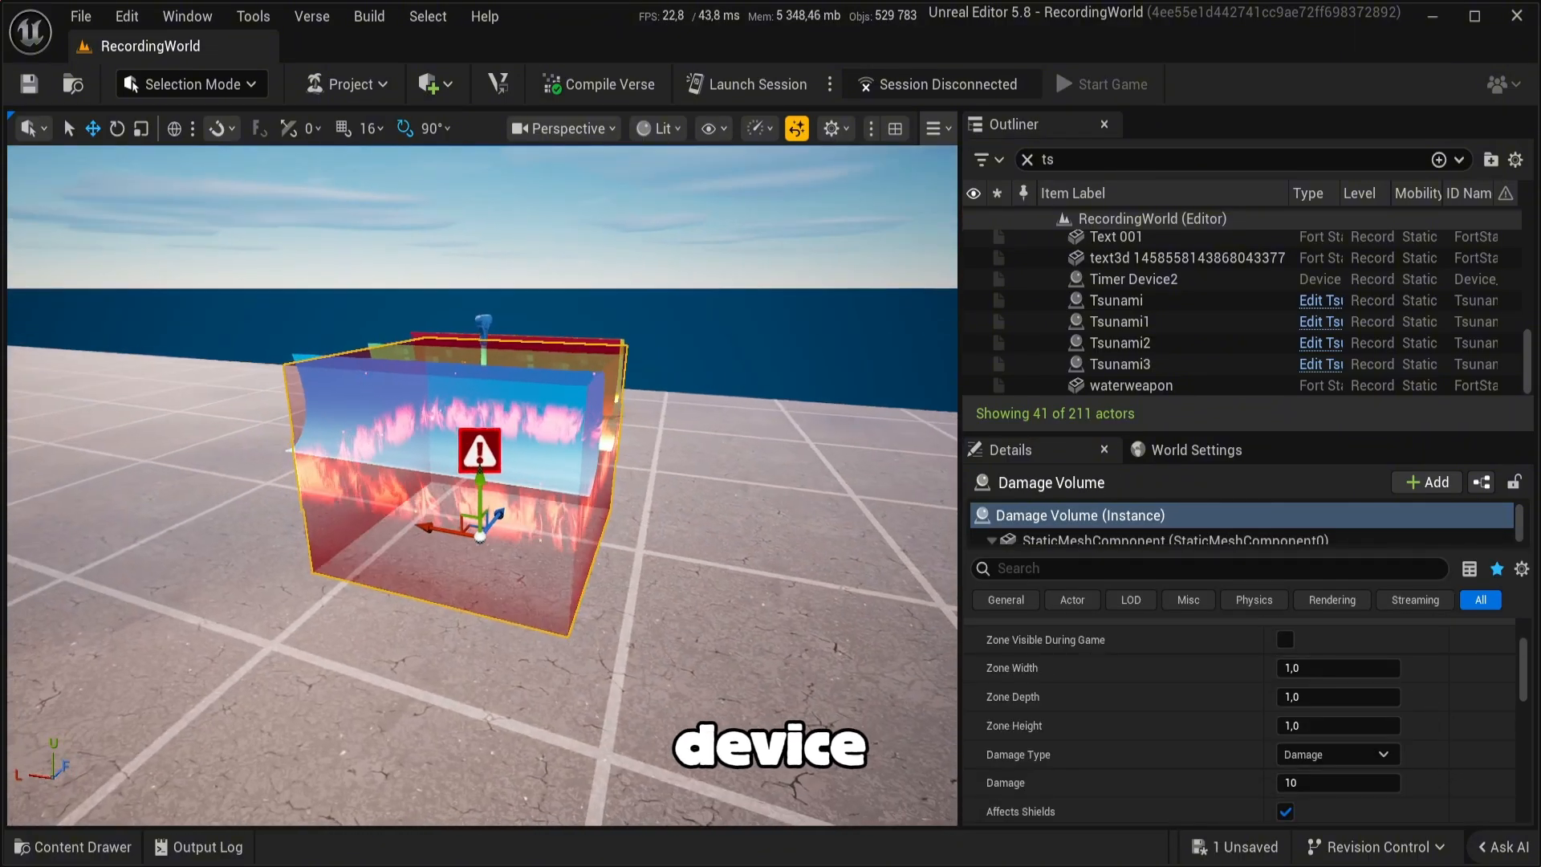
# Step: Fit the Damage Volume around the blue wave, with Zone Width 0,3, Zone Depth 1,8 and Zone Height 0,8
pyautogui.moveTo(492, 517); pyautogui.dragTo(411, 507)
pyautogui.moveTo(410, 508); pyautogui.dragTo(265, 517, button='right')
pyautogui.moveTo(464, 511); pyautogui.dragTo(555, 512)
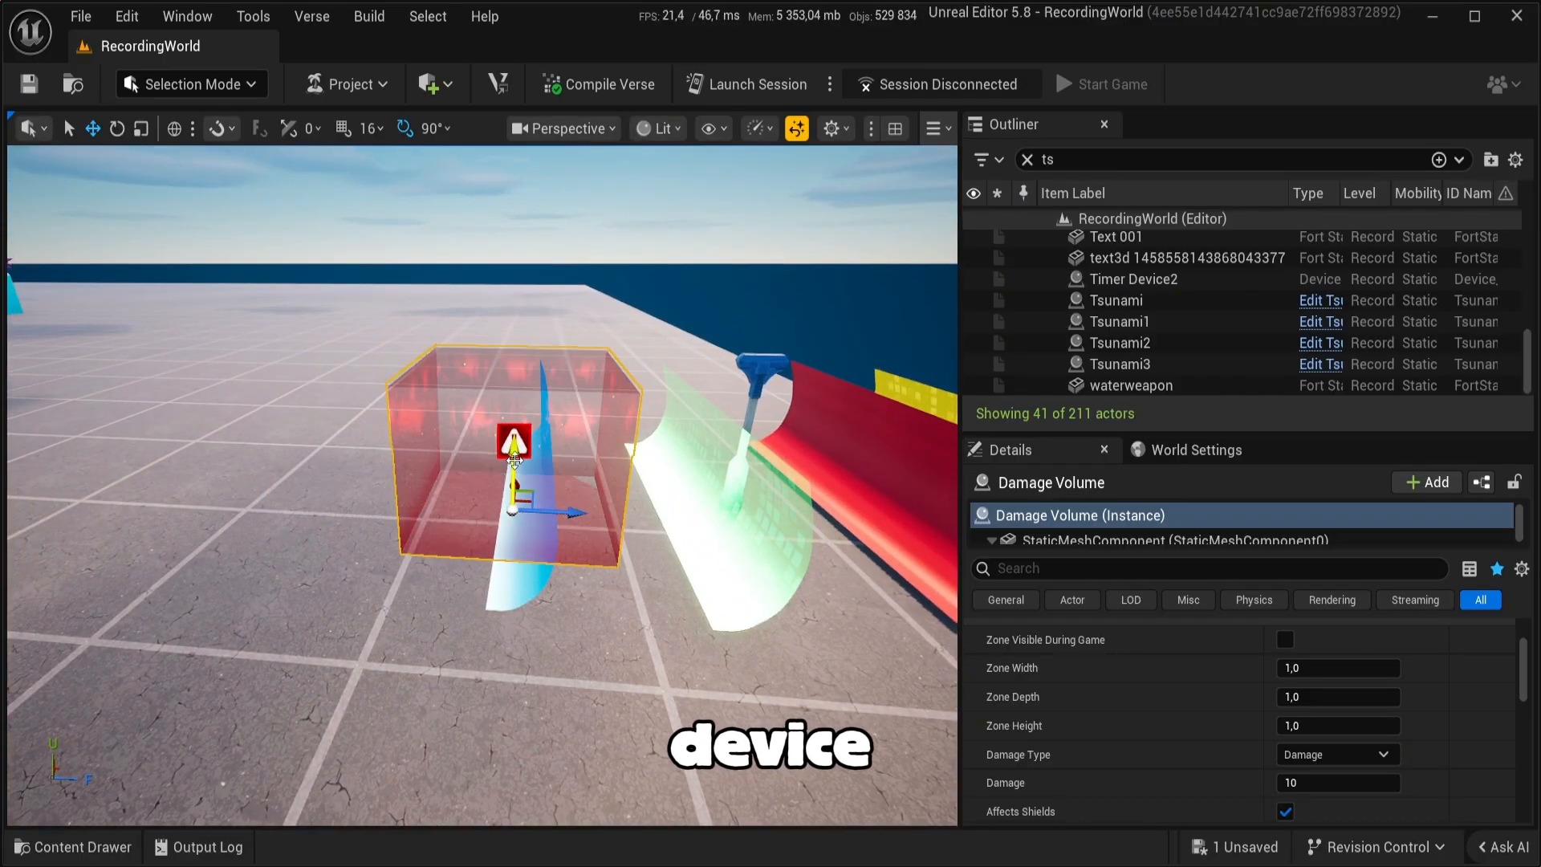
pyautogui.moveTo(515, 460); pyautogui.dragTo(515, 448)
pyautogui.moveTo(514, 447); pyautogui.dragTo(682, 430, button='right')
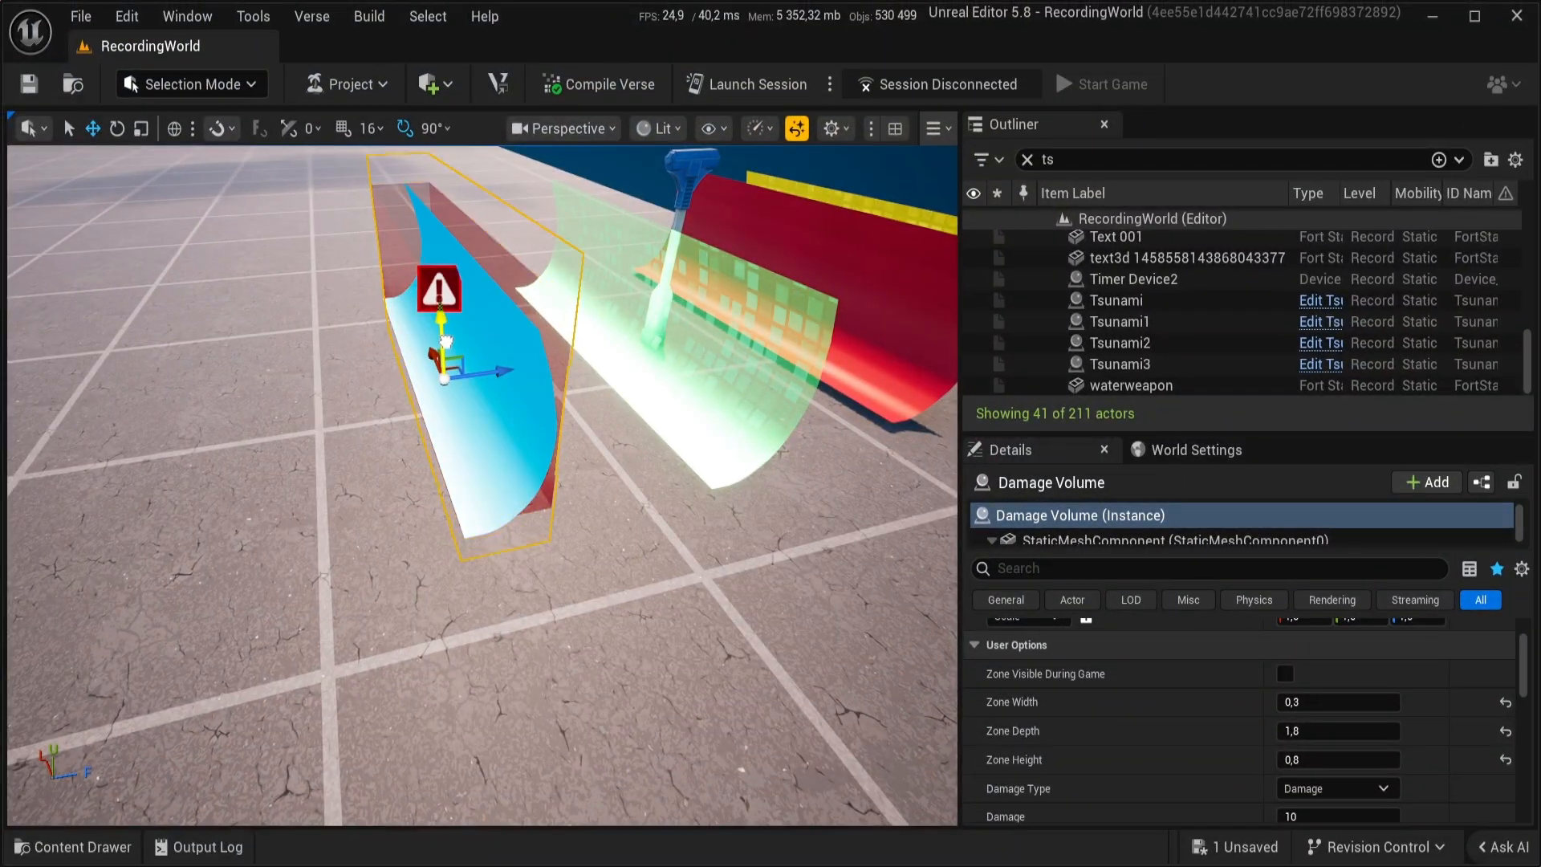
pyautogui.moveTo(446, 342); pyautogui.dragTo(447, 332)
pyautogui.moveTo(447, 332); pyautogui.dragTo(449, 250, button='right')
pyautogui.press('w')
pyautogui.moveTo(603, 552); pyautogui.dragTo(568, 554, button='right')
# Step: Attach the Damage Volume to the Tsunami actor as its child
pyautogui.click(1027, 159)
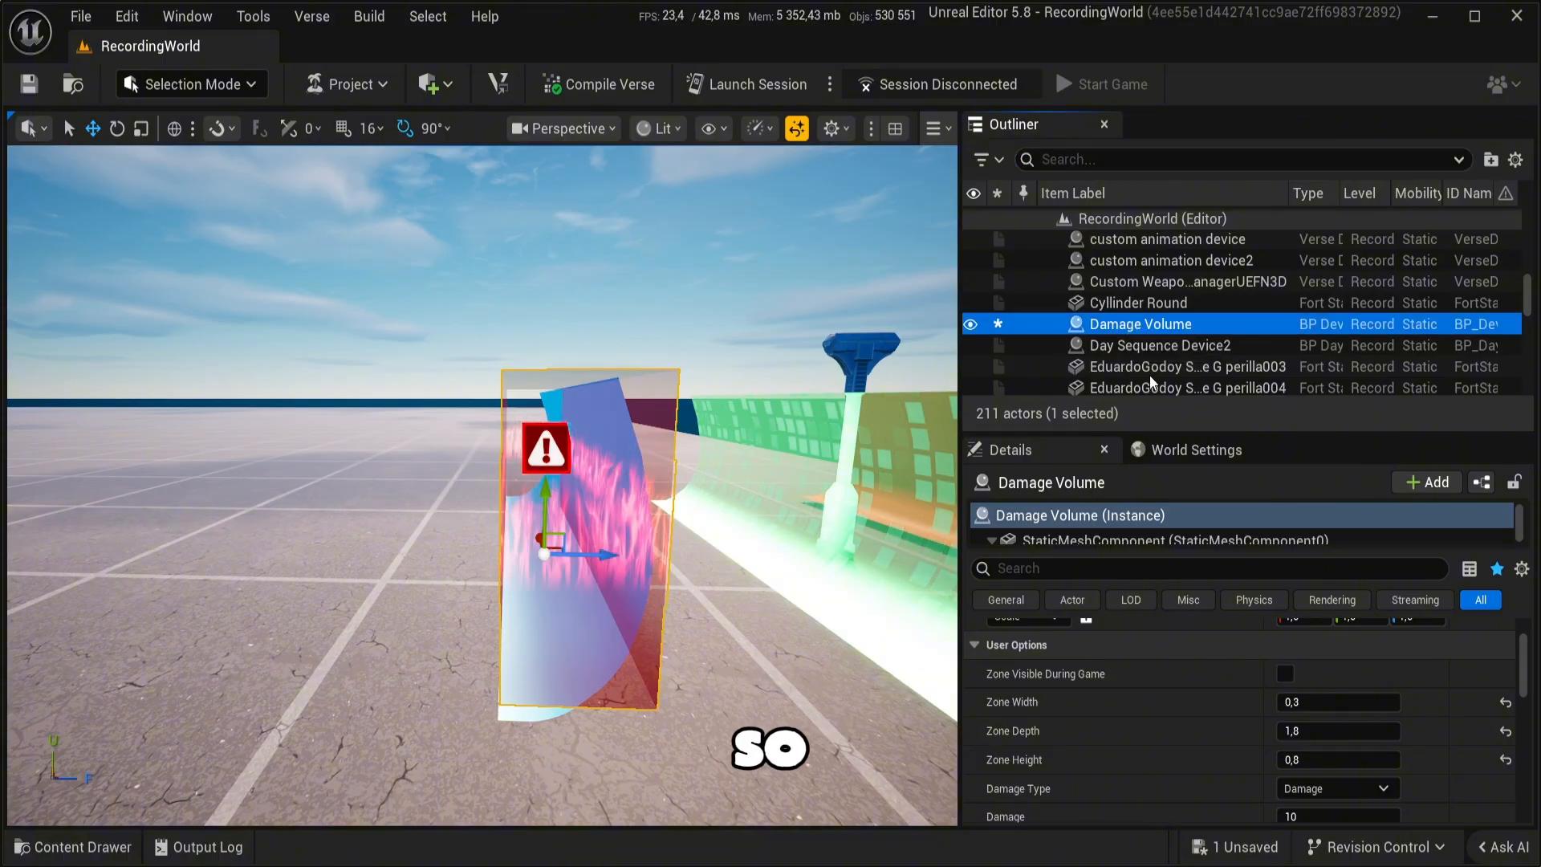
pyautogui.rightClick(1121, 323)
pyautogui.moveTo(1147, 338)
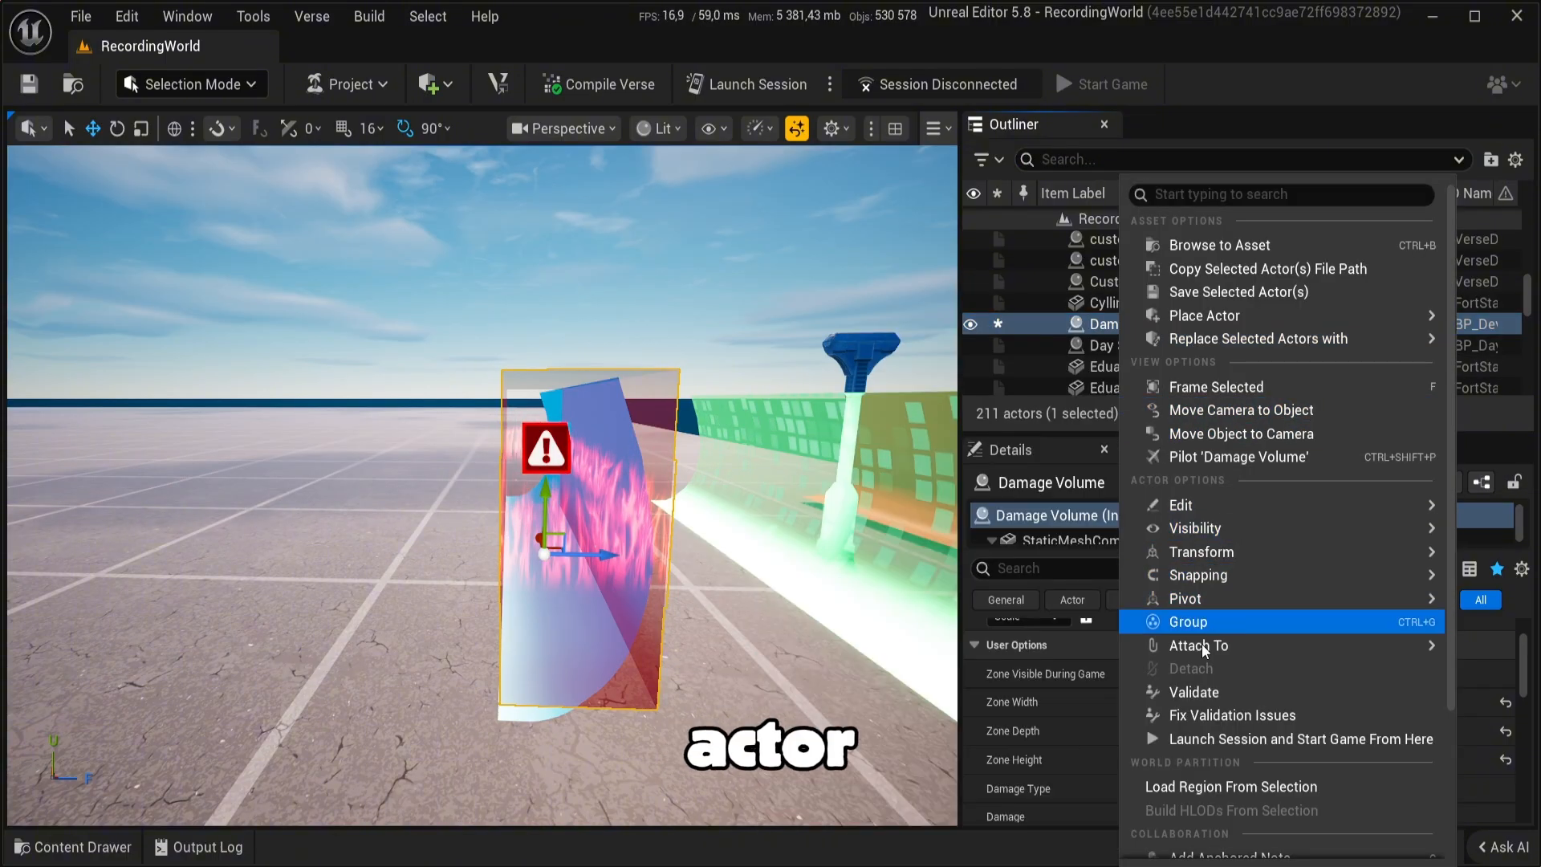
pyautogui.moveTo(1202, 645)
pyautogui.write('ts')
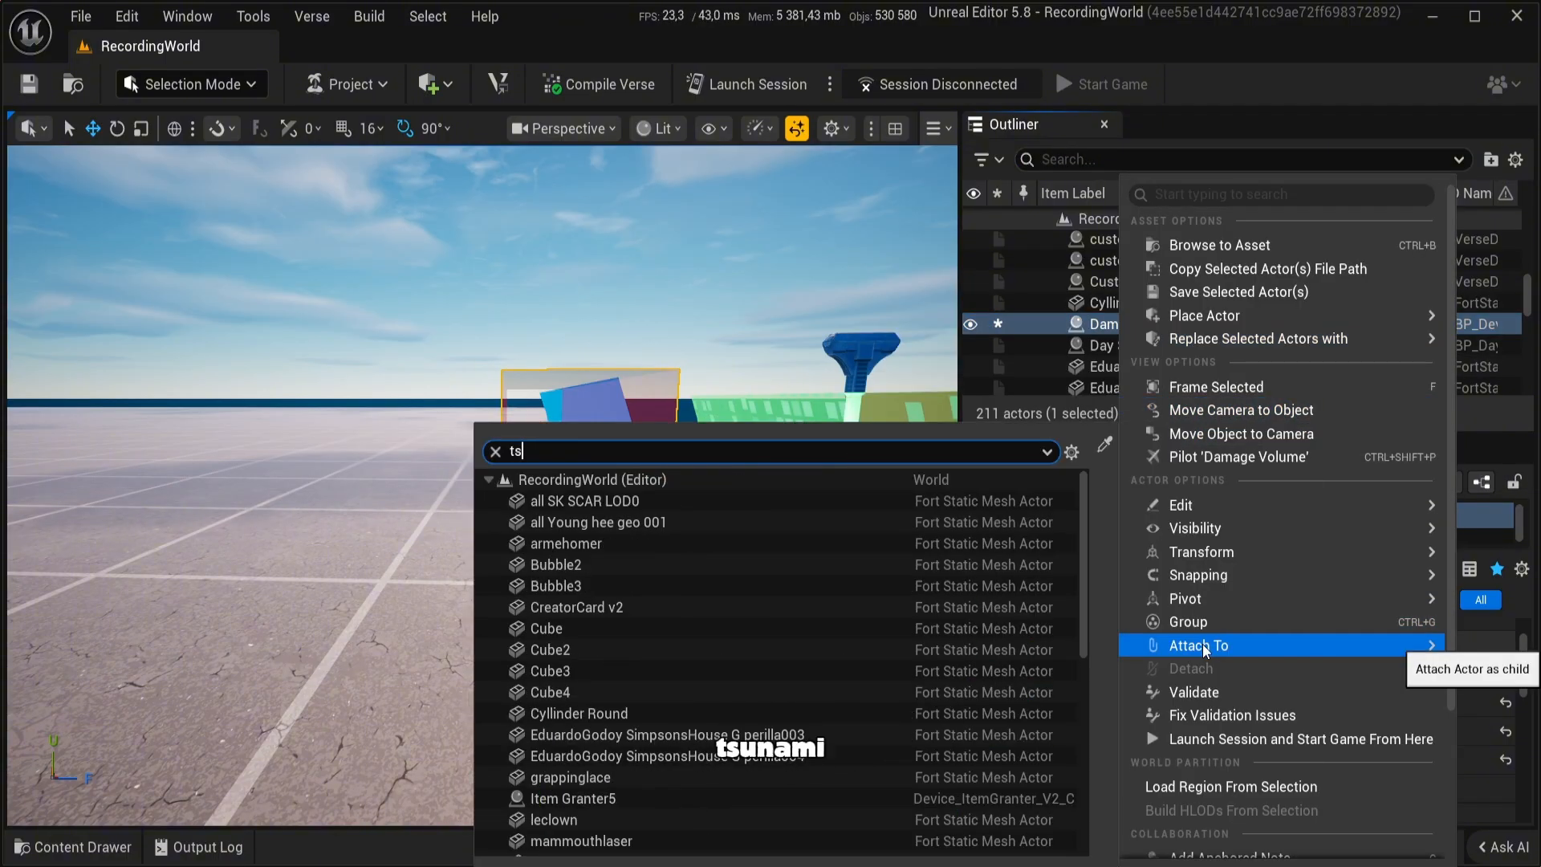
pyautogui.write('un')
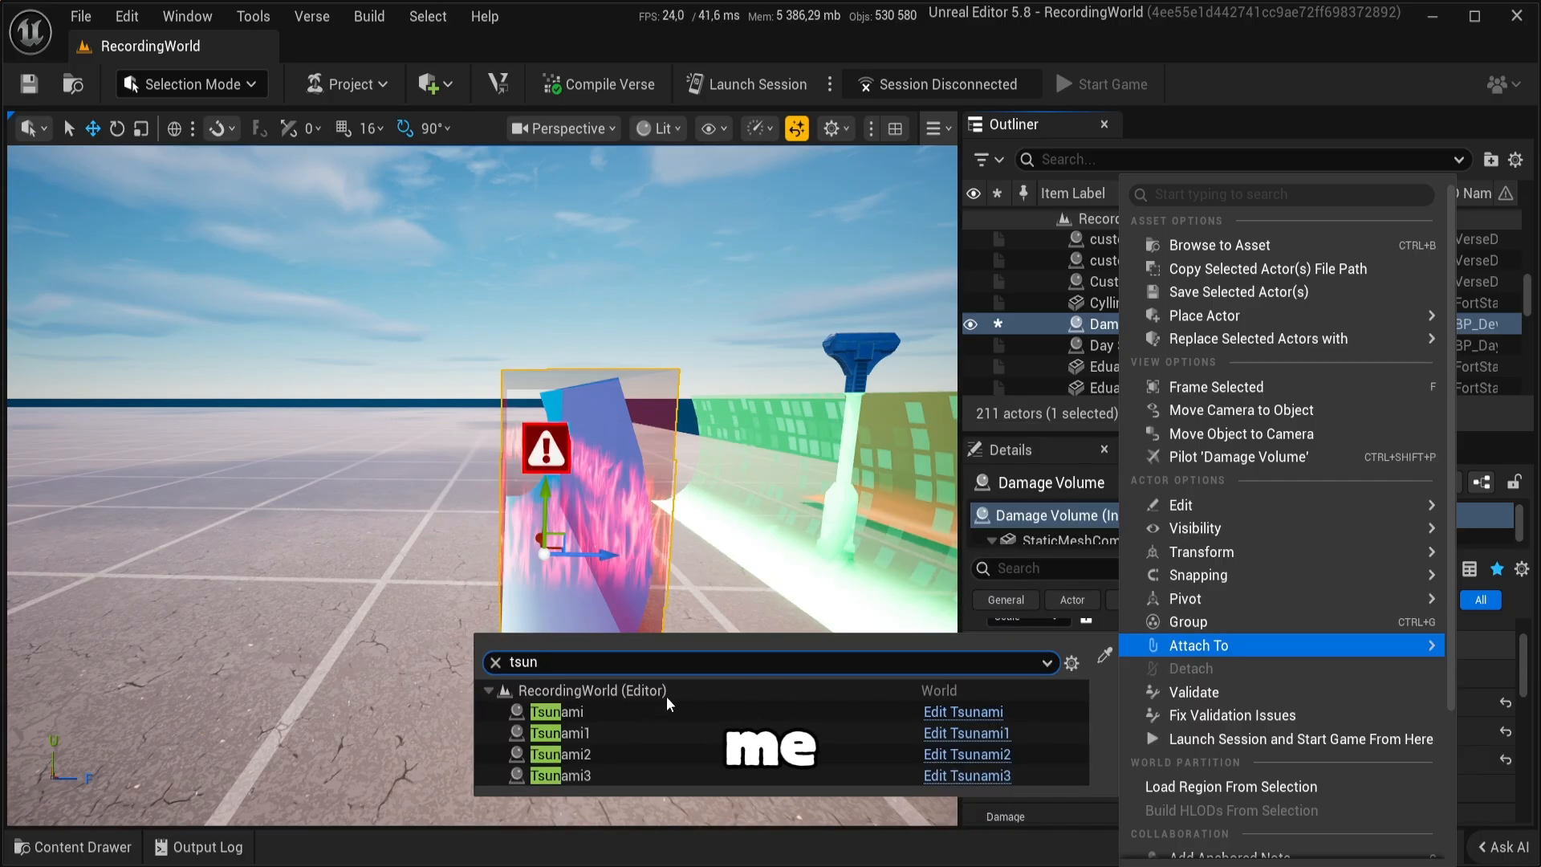
pyautogui.click(596, 717)
# Step: Examine in the level hierarchy whether the Damage Volume is parented under the Tsunami actor
pyautogui.click(1154, 160)
pyautogui.write('ts')
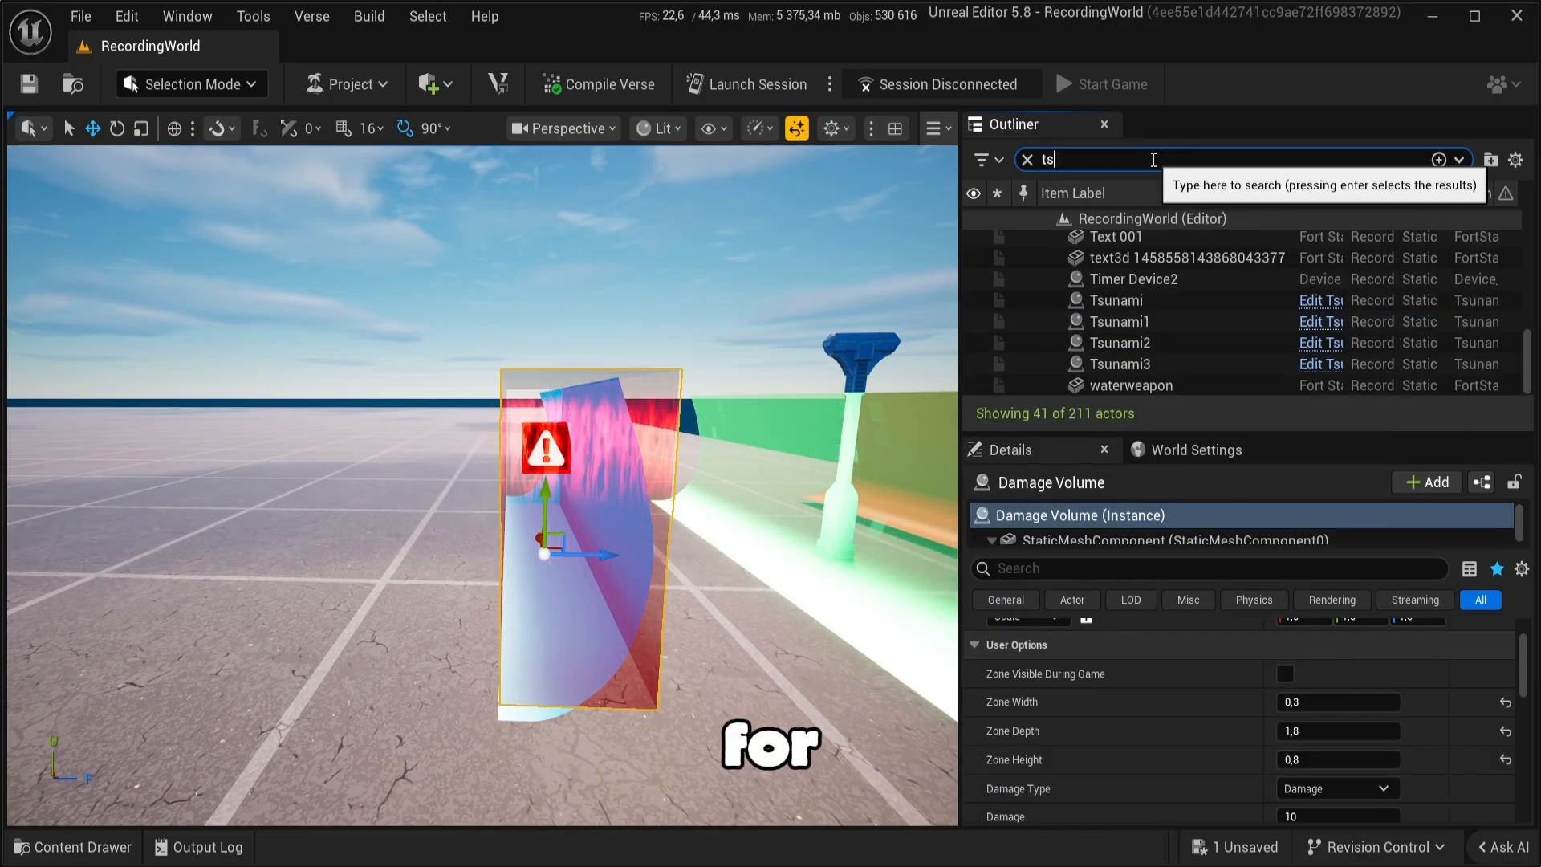
pyautogui.write('u')
pyautogui.press('Return')
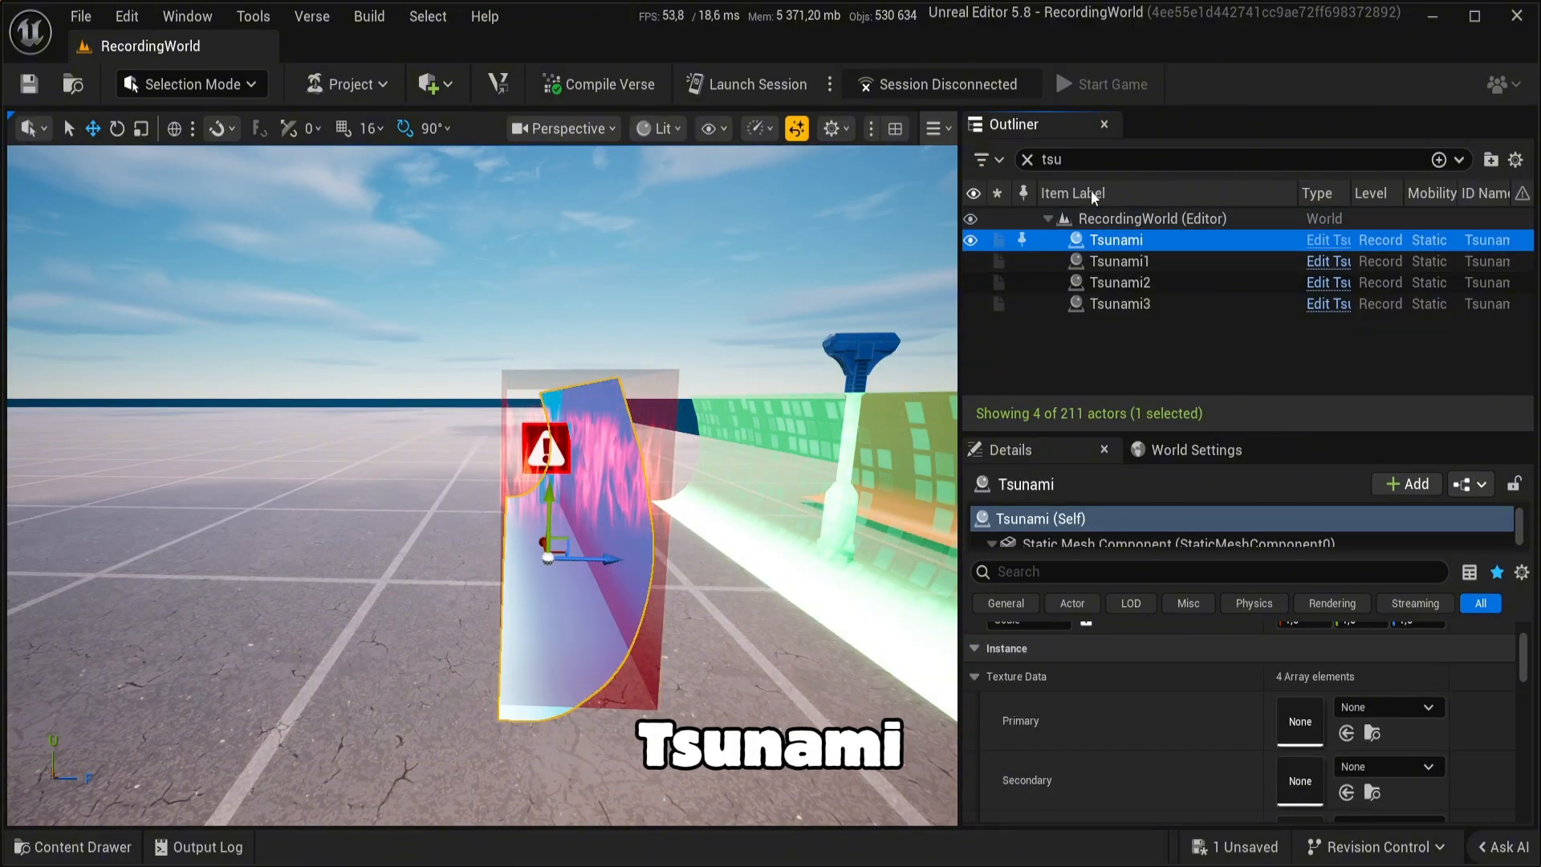
pyautogui.click(1027, 160)
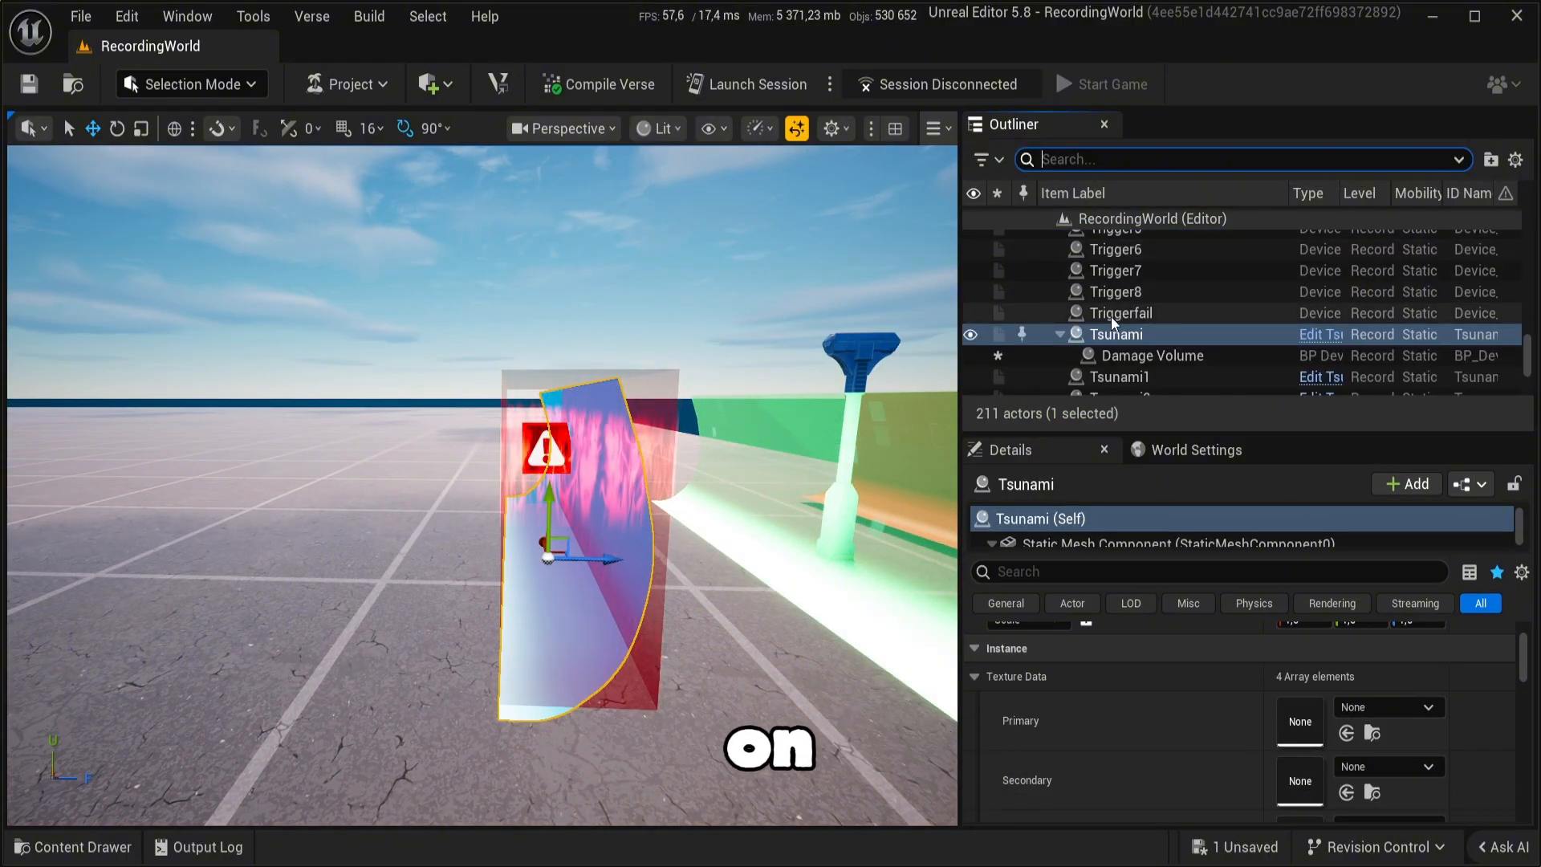
pyautogui.click(1128, 355)
pyautogui.click(1149, 336)
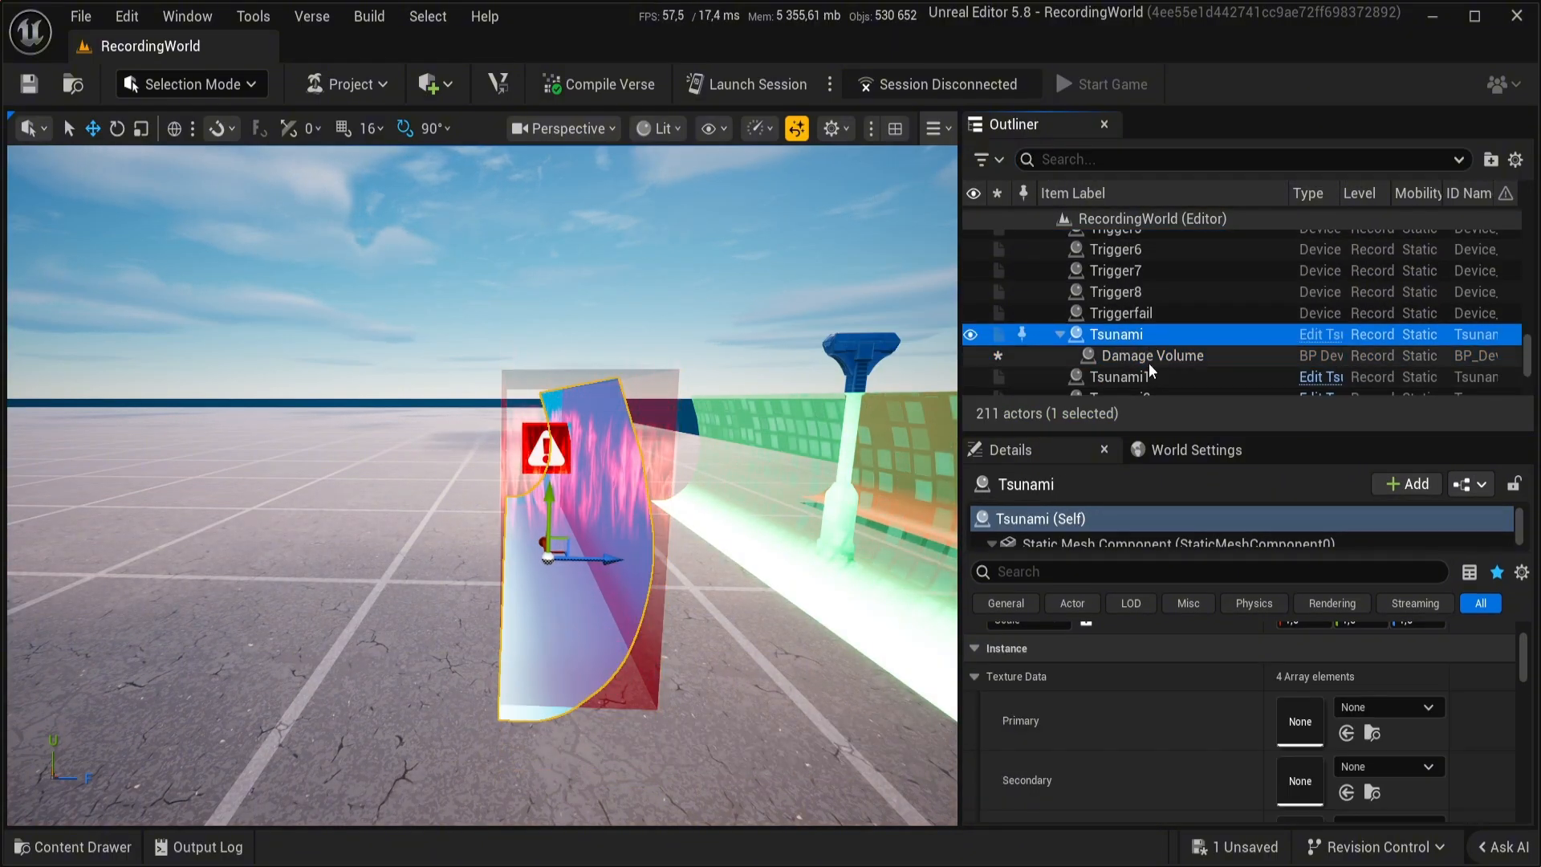
pyautogui.click(1149, 358)
pyautogui.click(1162, 332)
# Step: Move the blue Tsunami wave slightly toward the green wave to test the Damage Volume's attachment
pyautogui.moveTo(562, 490); pyautogui.dragTo(554, 513, button='right')
pyautogui.press('s')
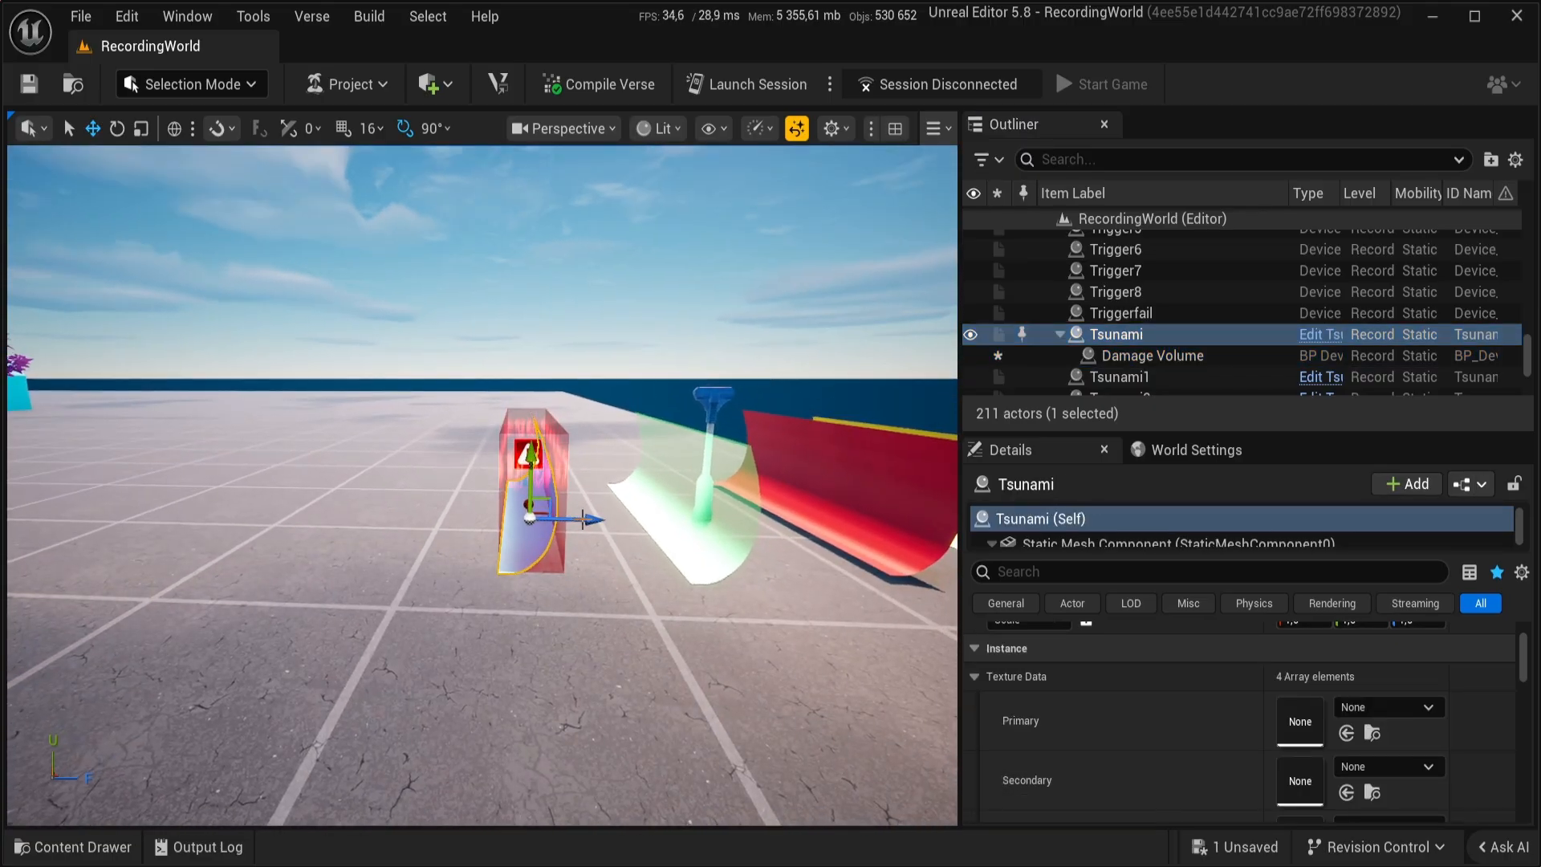
pyautogui.moveTo(584, 519)
pyautogui.mouseDown()
pyautogui.moveTo(499, 518)
pyautogui.moveTo(602, 523)
pyautogui.mouseUp()
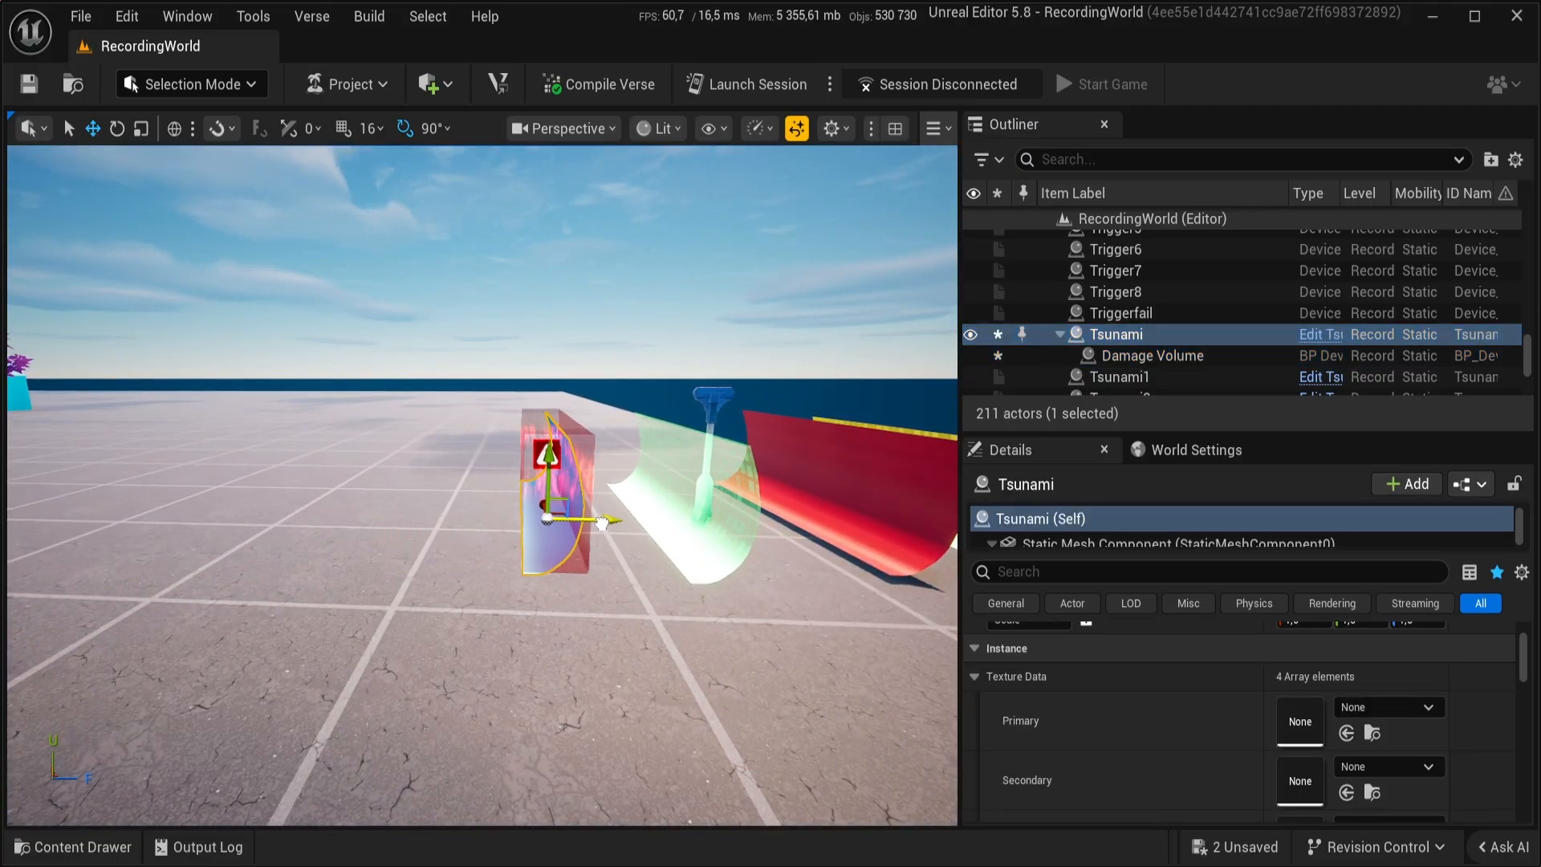
pyautogui.click(1156, 356)
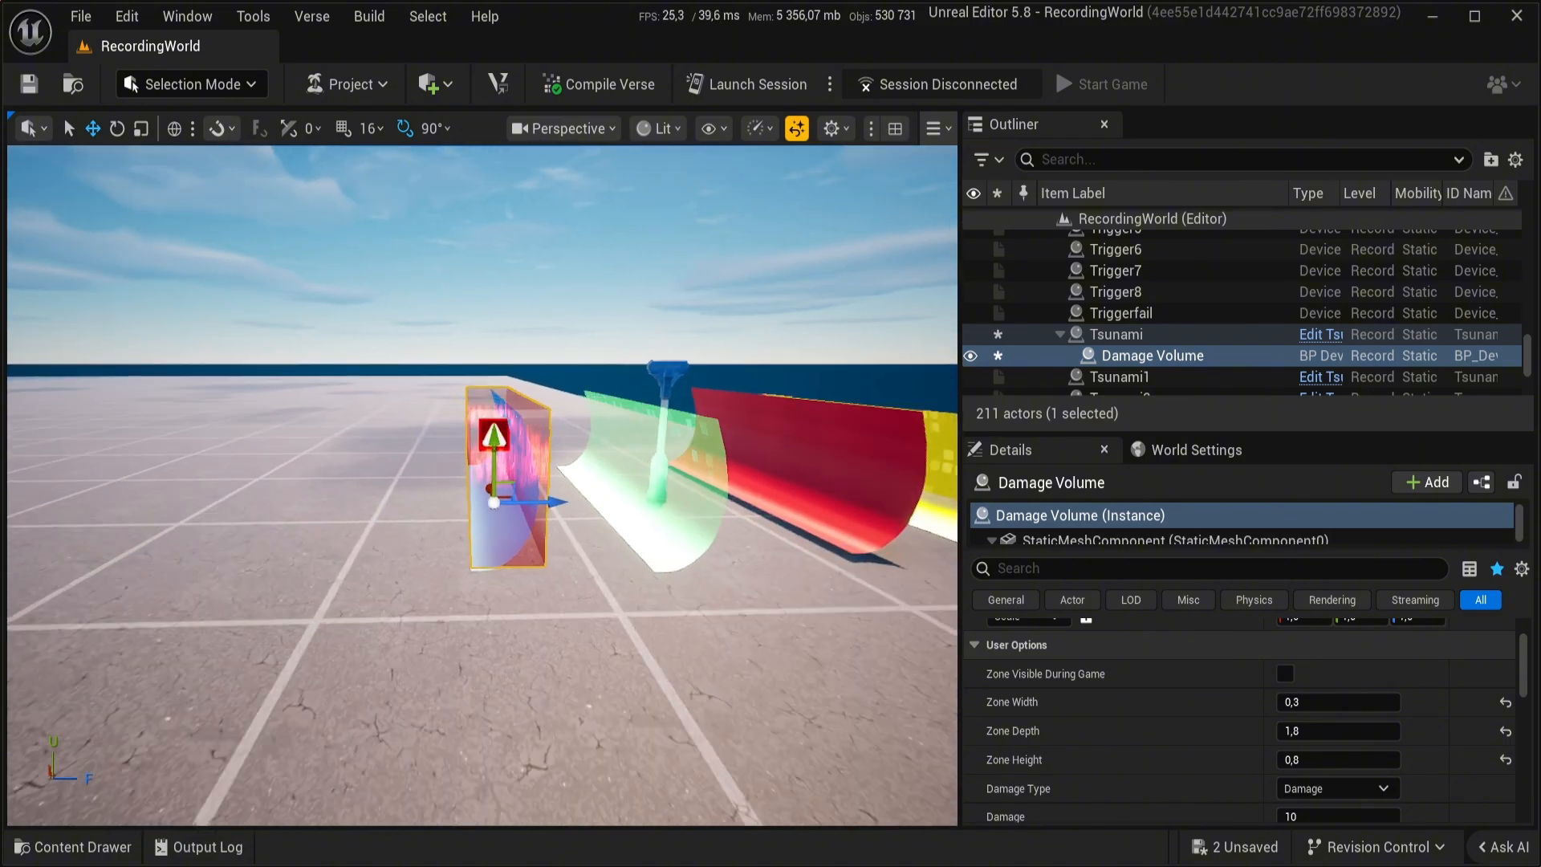
pyautogui.rightClick(1138, 362)
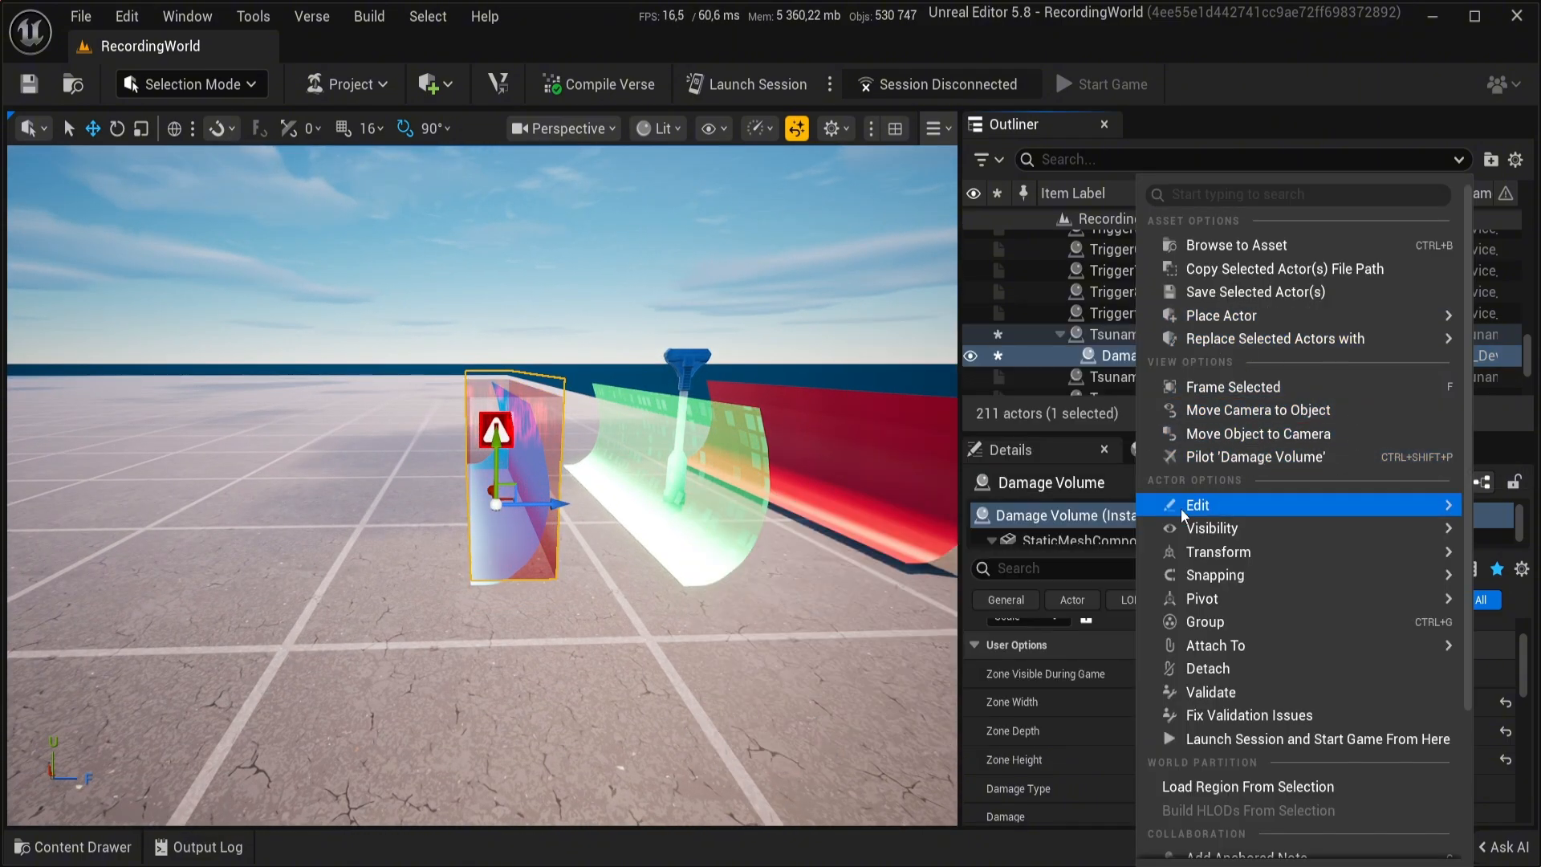
pyautogui.moveTo(1235, 647)
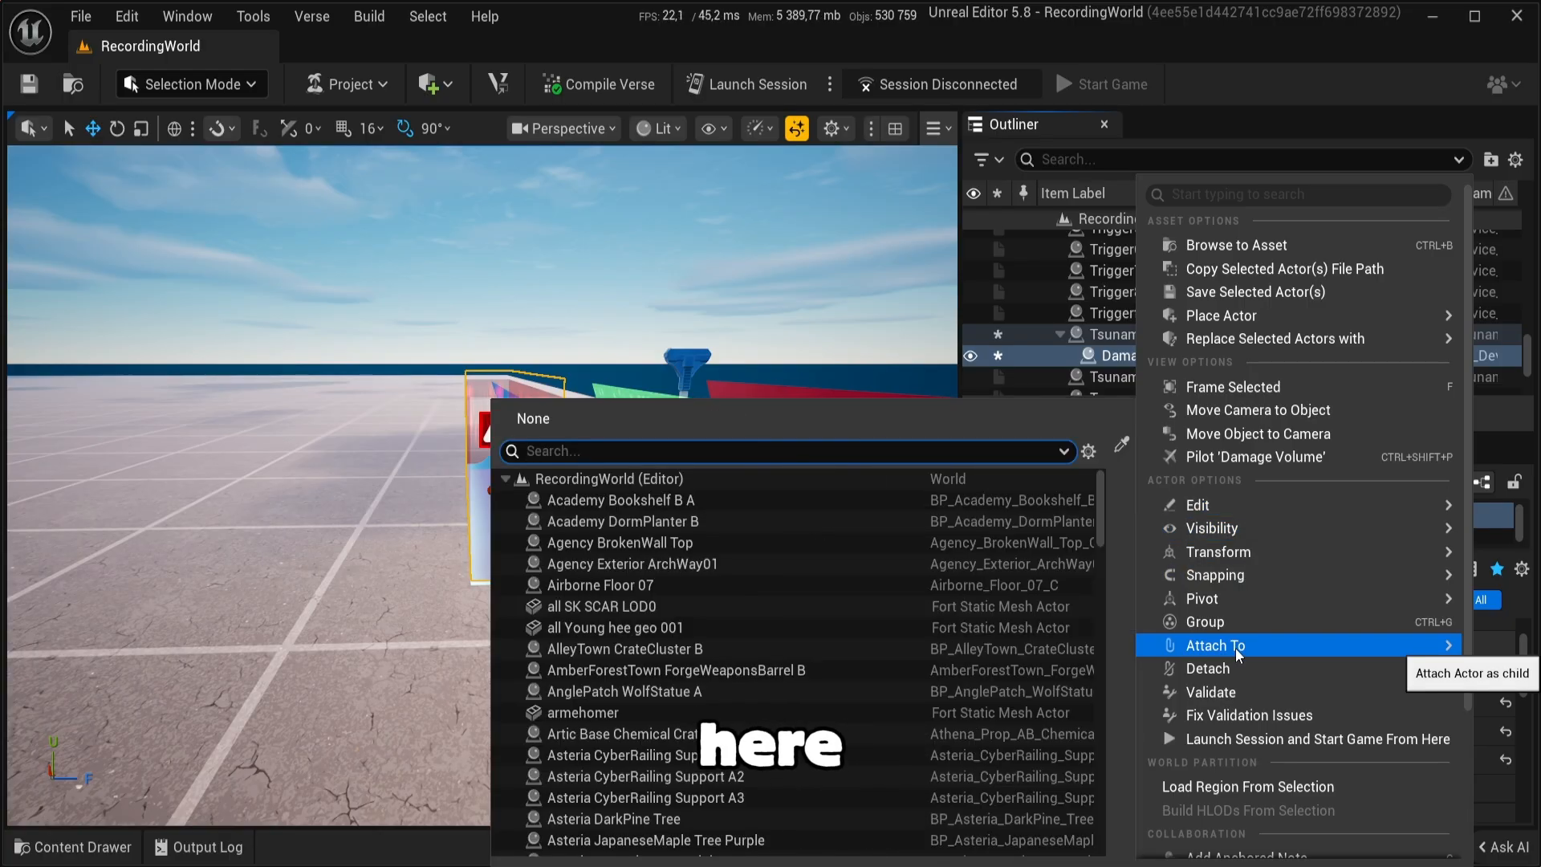
pyautogui.click(1102, 362)
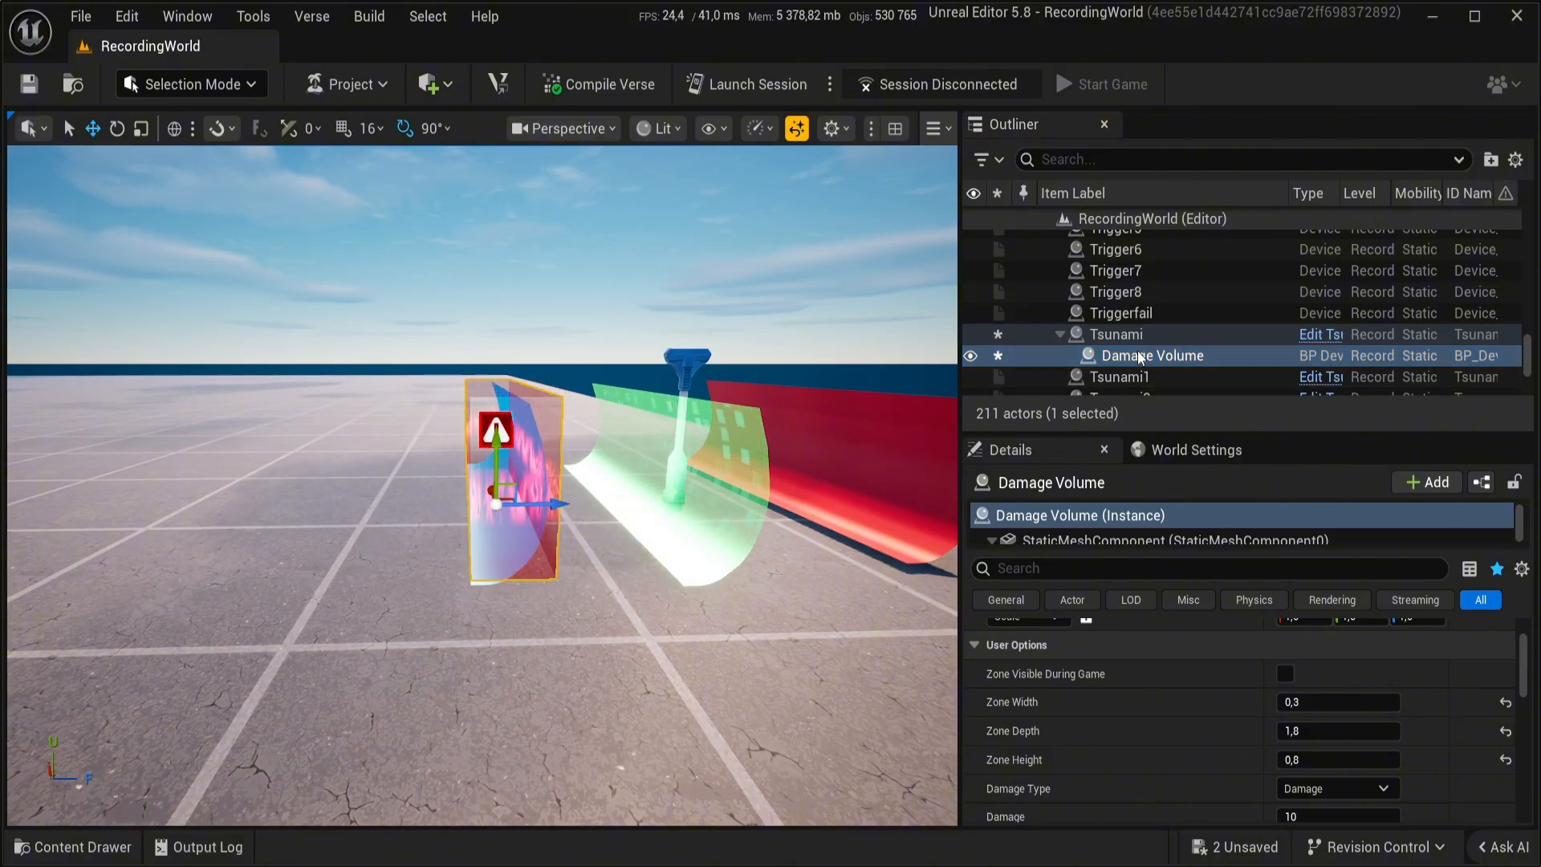
# Step: Duplicate the Damage Volume three times and attach one copy each to Tsunami1, Tsunami2 and Tsunami3
pyautogui.hotkey('ctrl', 'd')
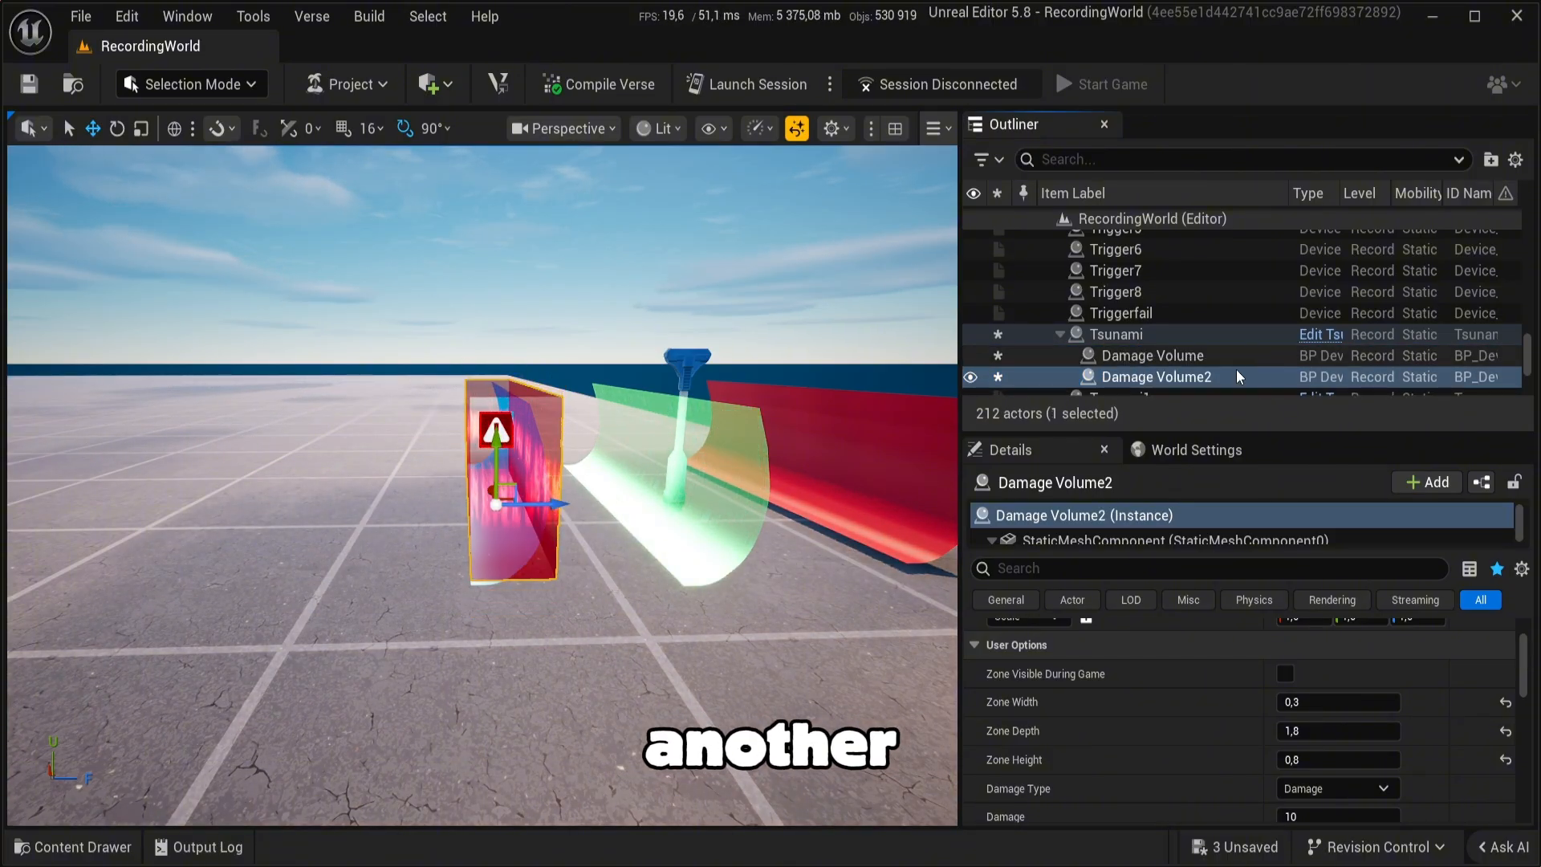
pyautogui.moveTo(1169, 344); pyautogui.dragTo(1133, 368)
pyautogui.hotkey('ctrl', 'd')
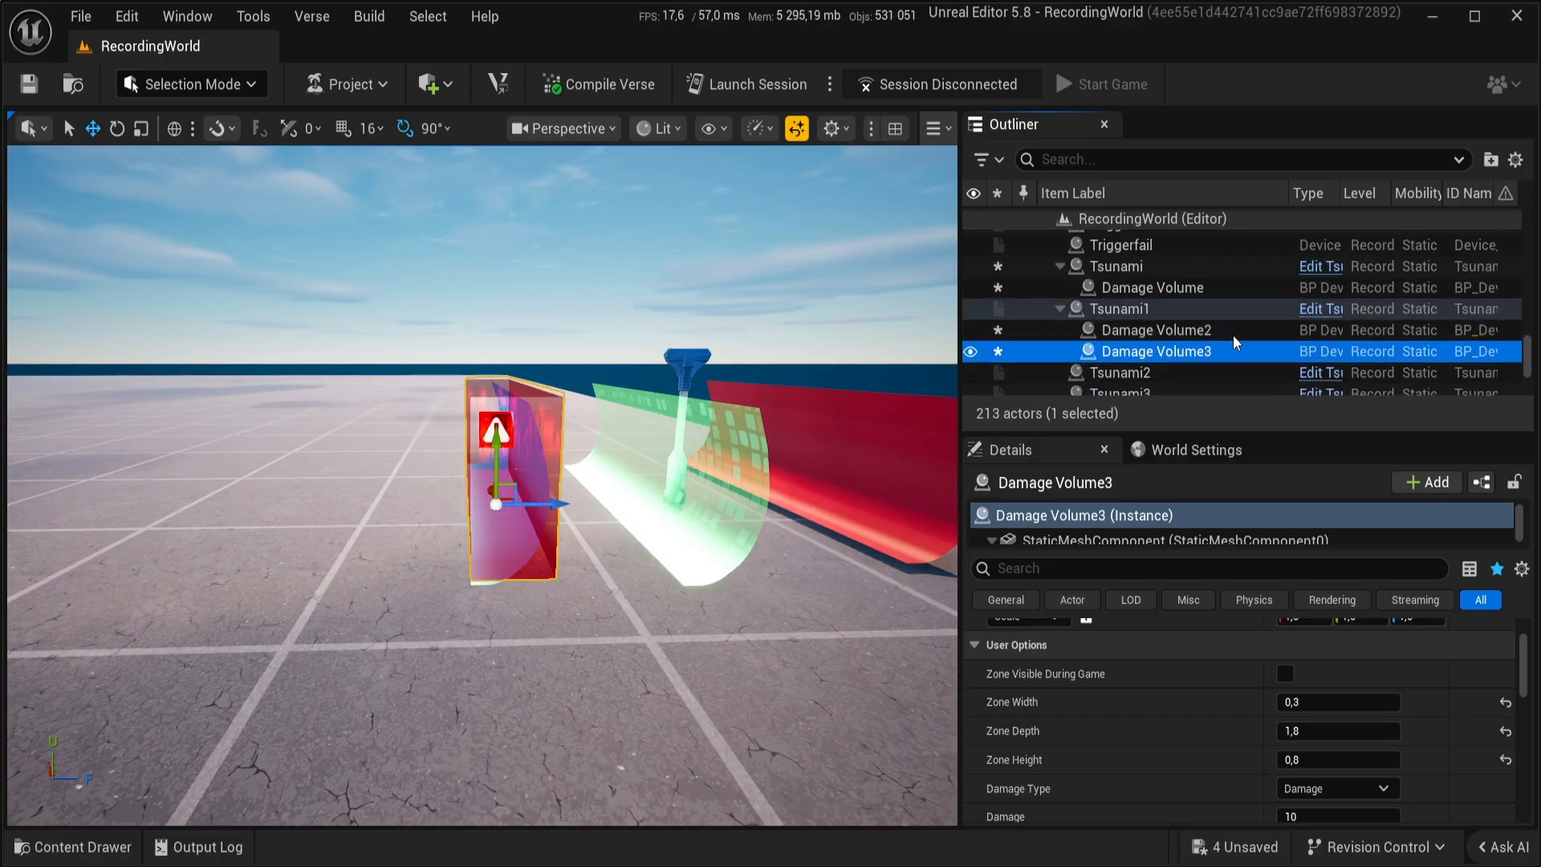
pyautogui.moveTo(1220, 348); pyautogui.dragTo(1195, 392)
pyautogui.scroll(-1, 1204, 353)
pyautogui.hotkey('ctrl', 'd')
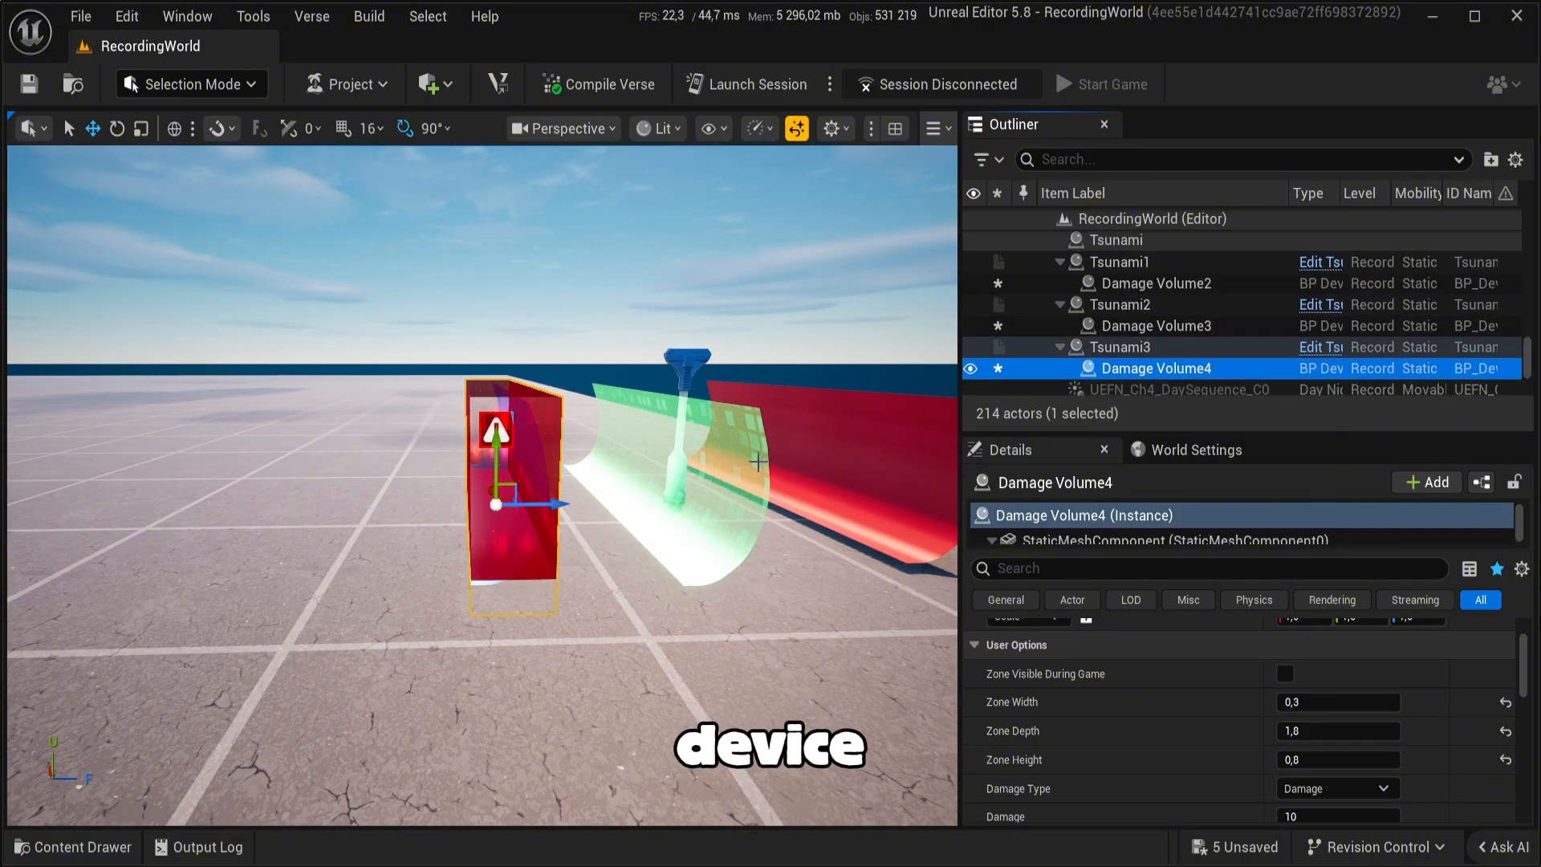
# Step: Move Damage Volume4 away from the blue wave so that it encloses the yellow wave
pyautogui.moveTo(692, 502); pyautogui.dragTo(710, 504, button='right')
pyautogui.moveTo(514, 501); pyautogui.dragTo(830, 512)
pyautogui.press('d')
pyautogui.moveTo(831, 512)
pyautogui.mouseDown(button='right')
pyautogui.moveTo(846, 512)
pyautogui.moveTo(831, 511)
pyautogui.mouseUp(button='right')
pyautogui.moveTo(494, 499); pyautogui.dragTo(618, 509)
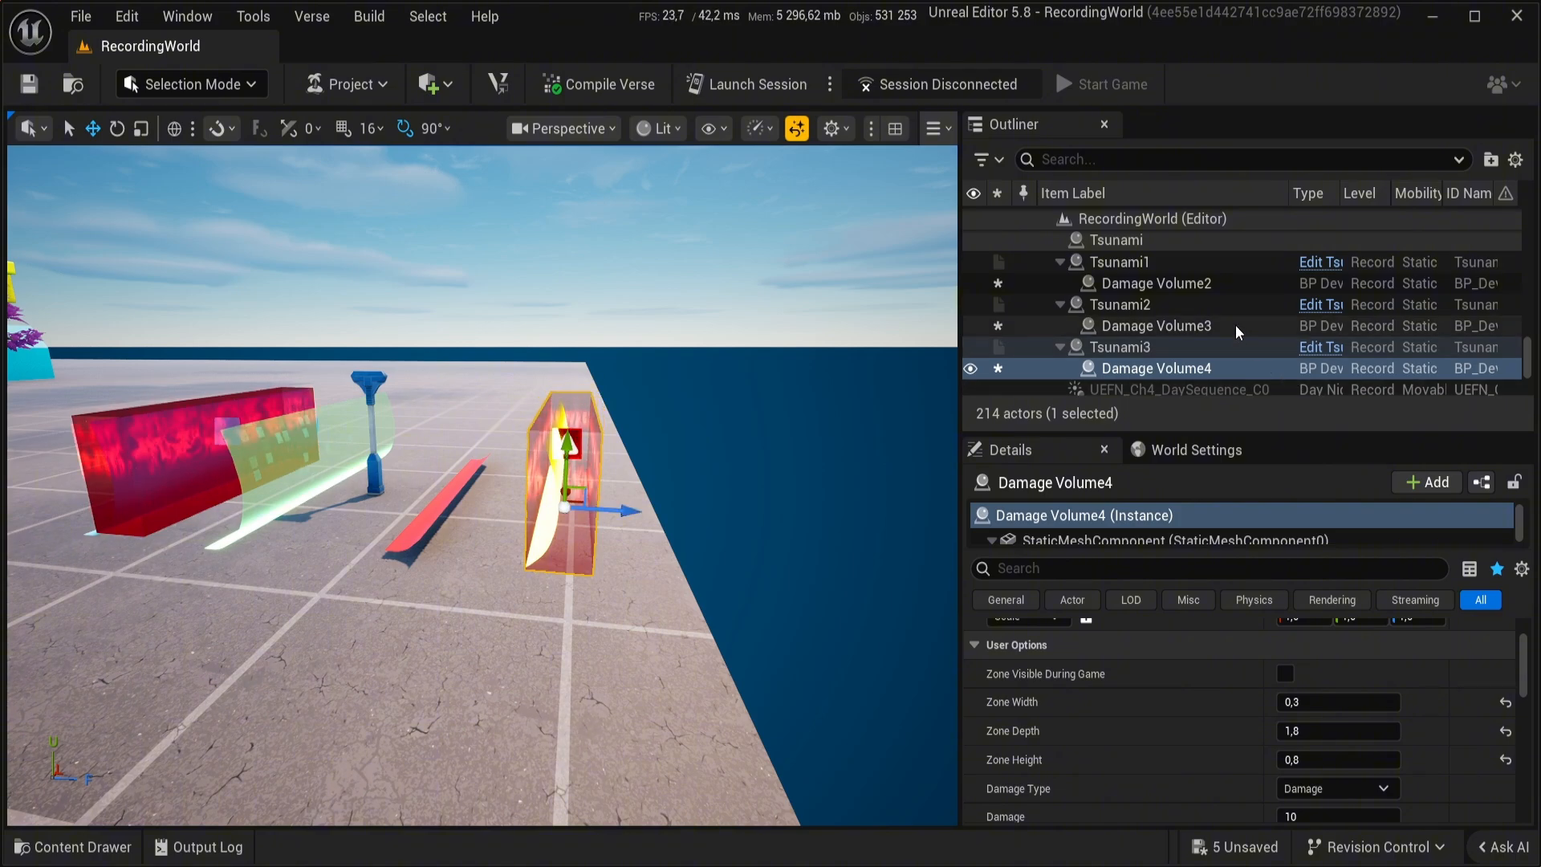
# Step: Move Damage Volume3 so that it encloses the red wave
pyautogui.click(1188, 326)
pyautogui.press('f')
pyautogui.moveTo(417, 478); pyautogui.dragTo(656, 485)
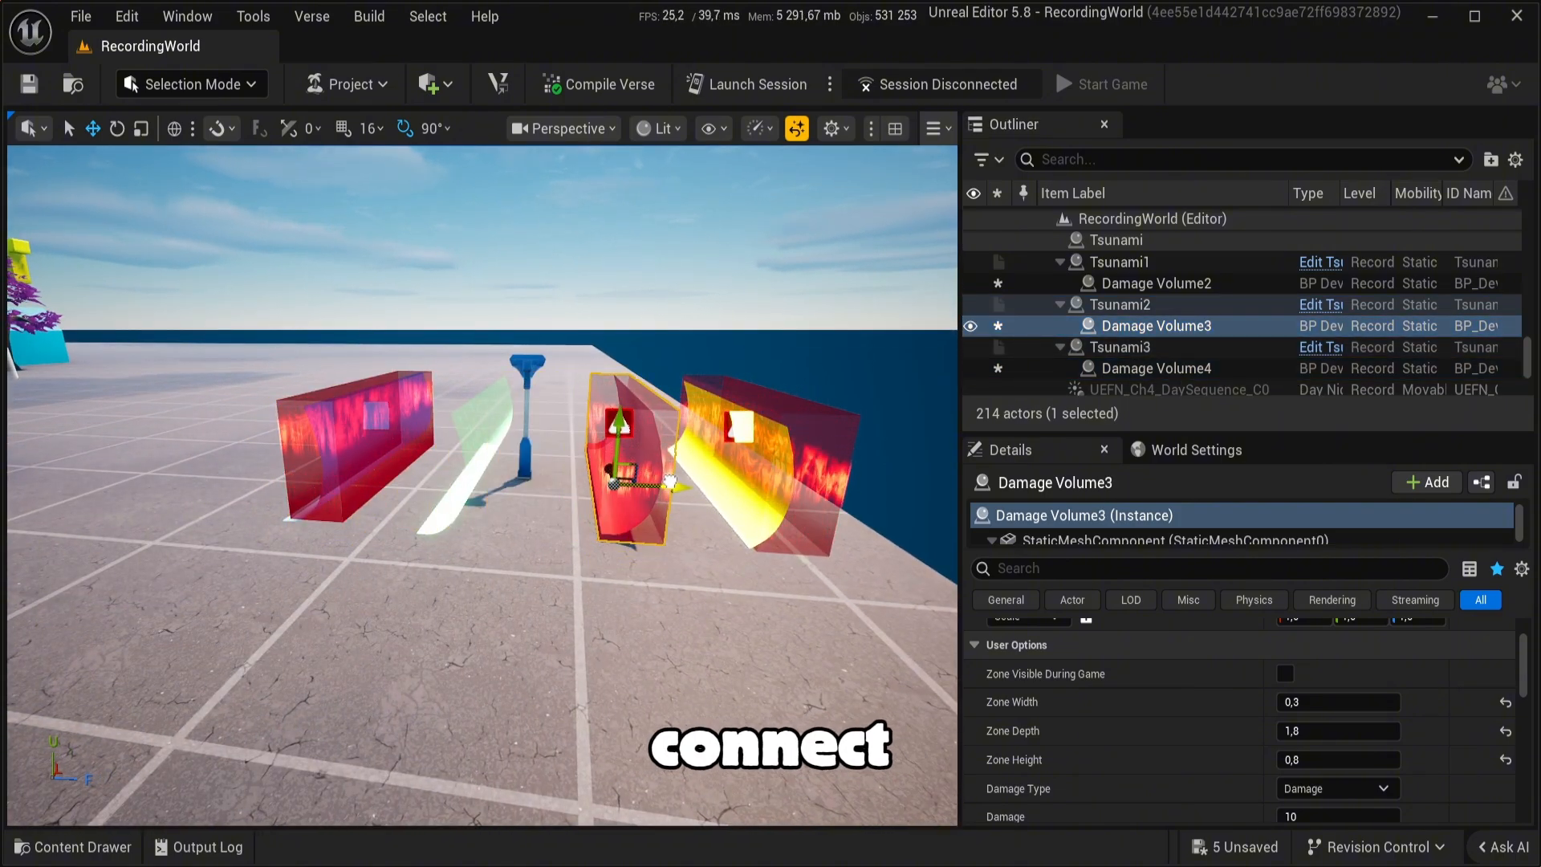
# Step: Move Damage Volume2 so that it encloses the green wave
pyautogui.click(1158, 288)
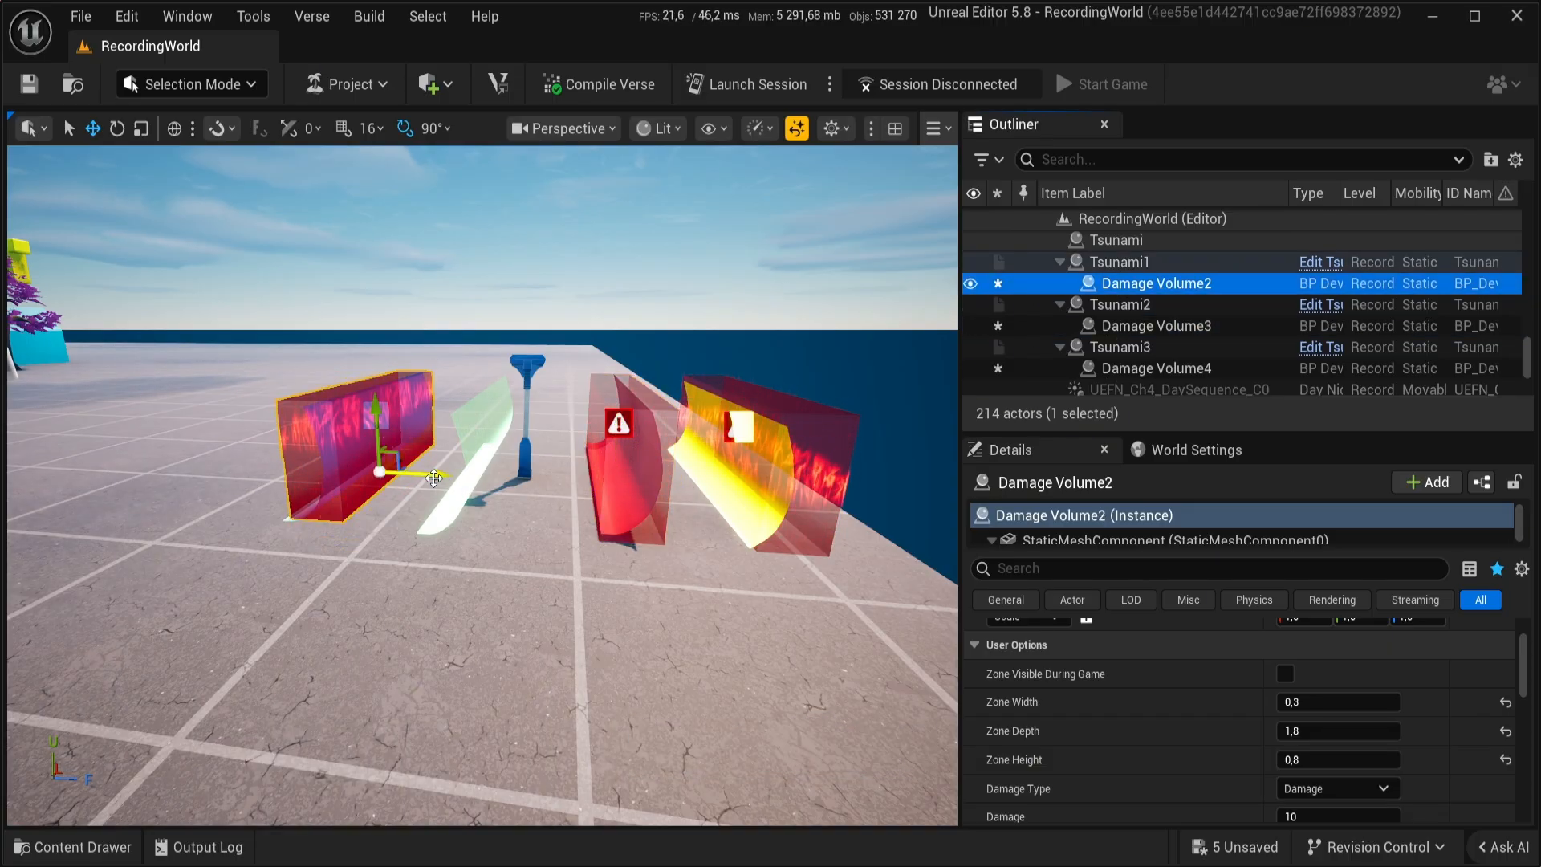
pyautogui.moveTo(434, 478); pyautogui.dragTo(514, 482)
pyautogui.press('f')
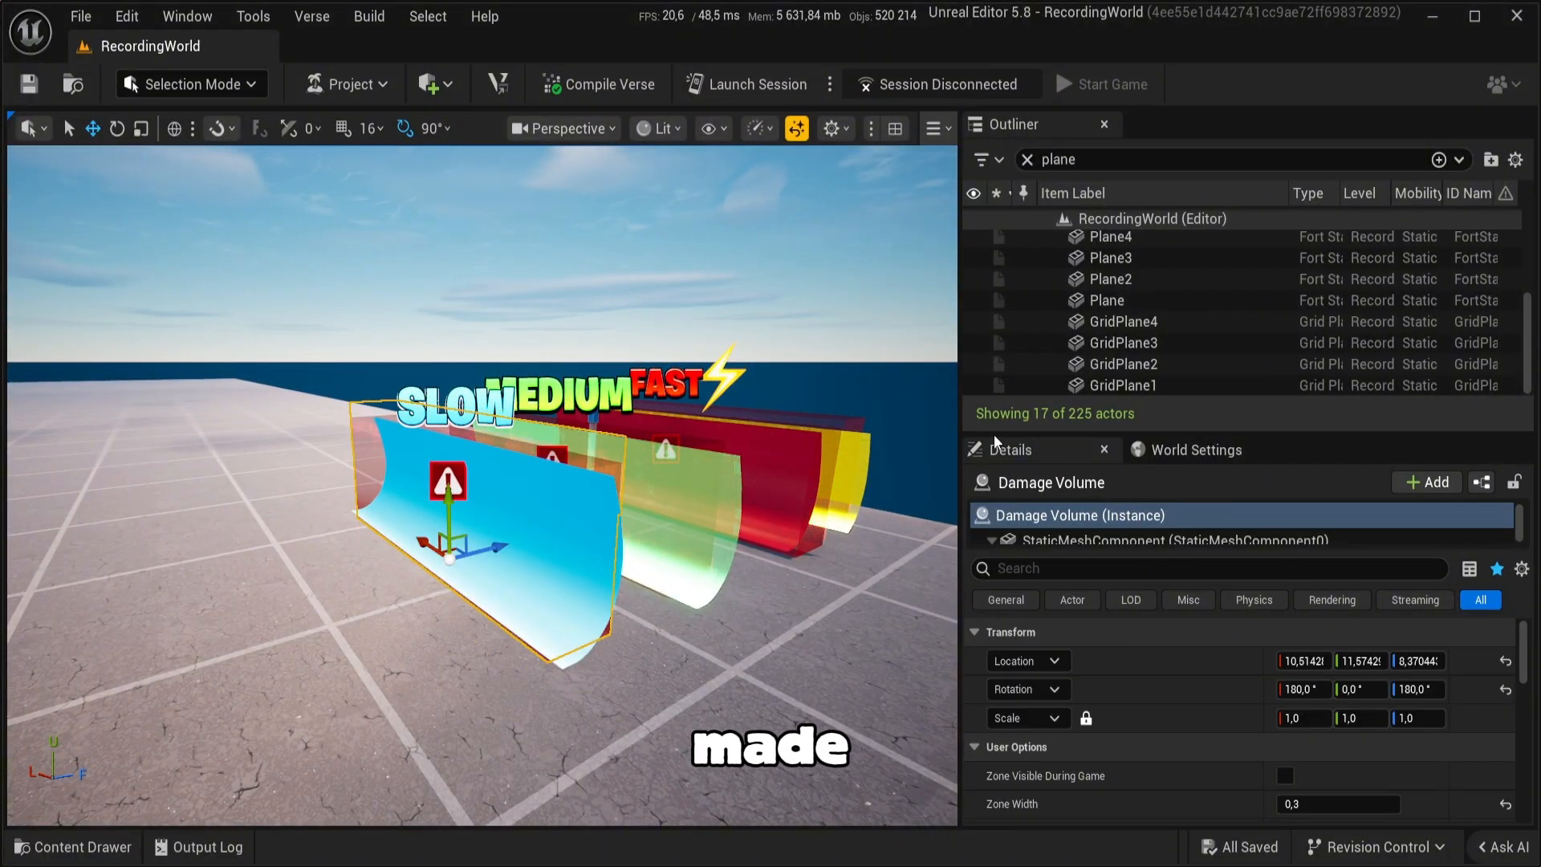
# Step: Set the Damage Type of all four wave Damage Volumes to Elimination
pyautogui.click(1027, 159)
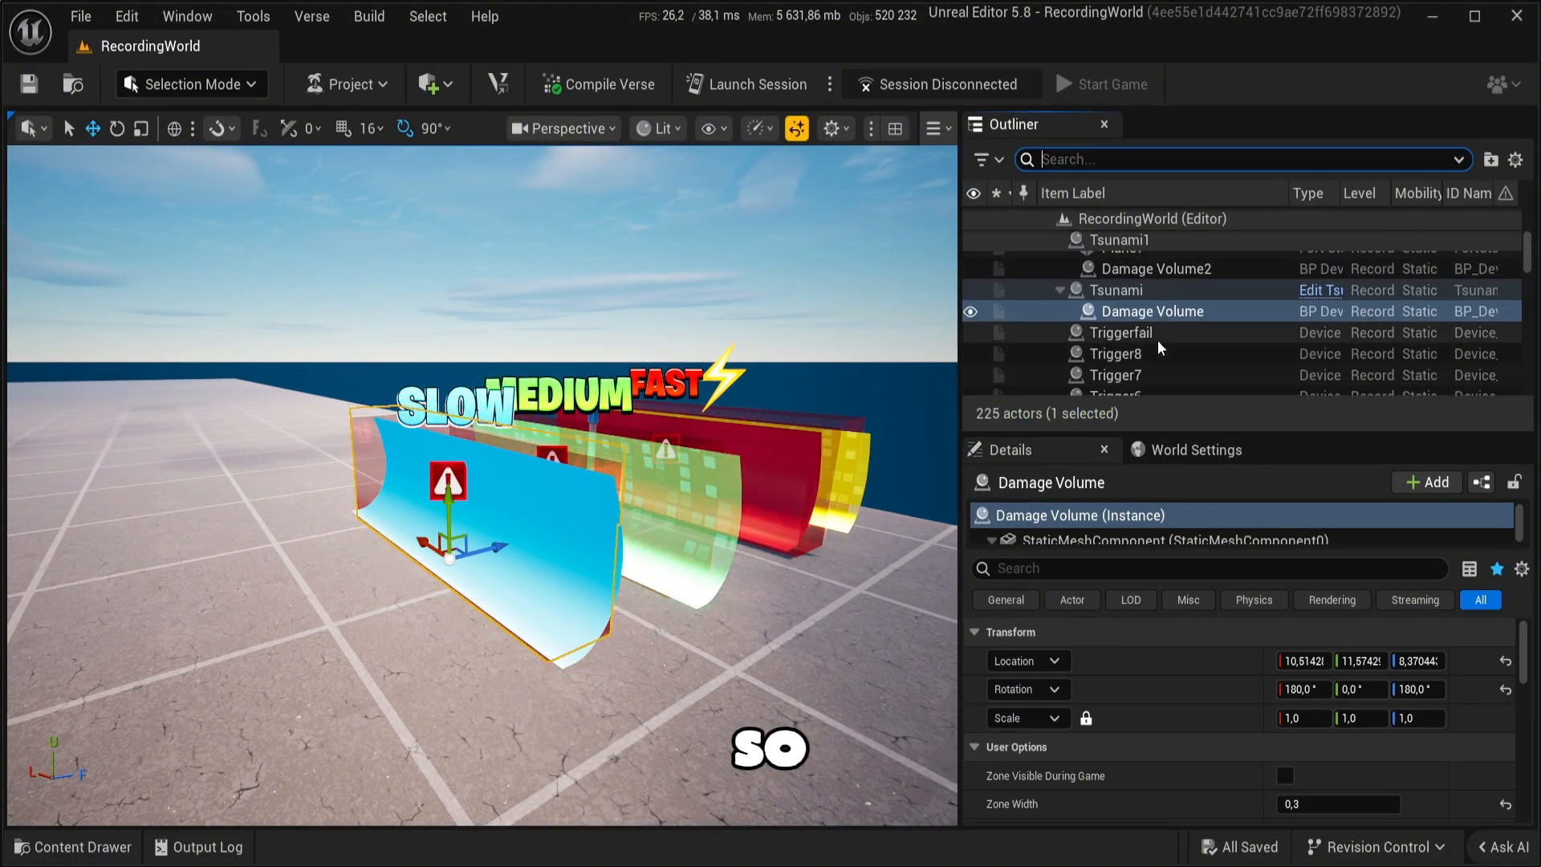
pyautogui.scroll(1, 1168, 343)
pyautogui.keyDown('ctrl'); pyautogui.click(1168, 303); pyautogui.keyUp('ctrl')
pyautogui.scroll(3, 1234, 317)
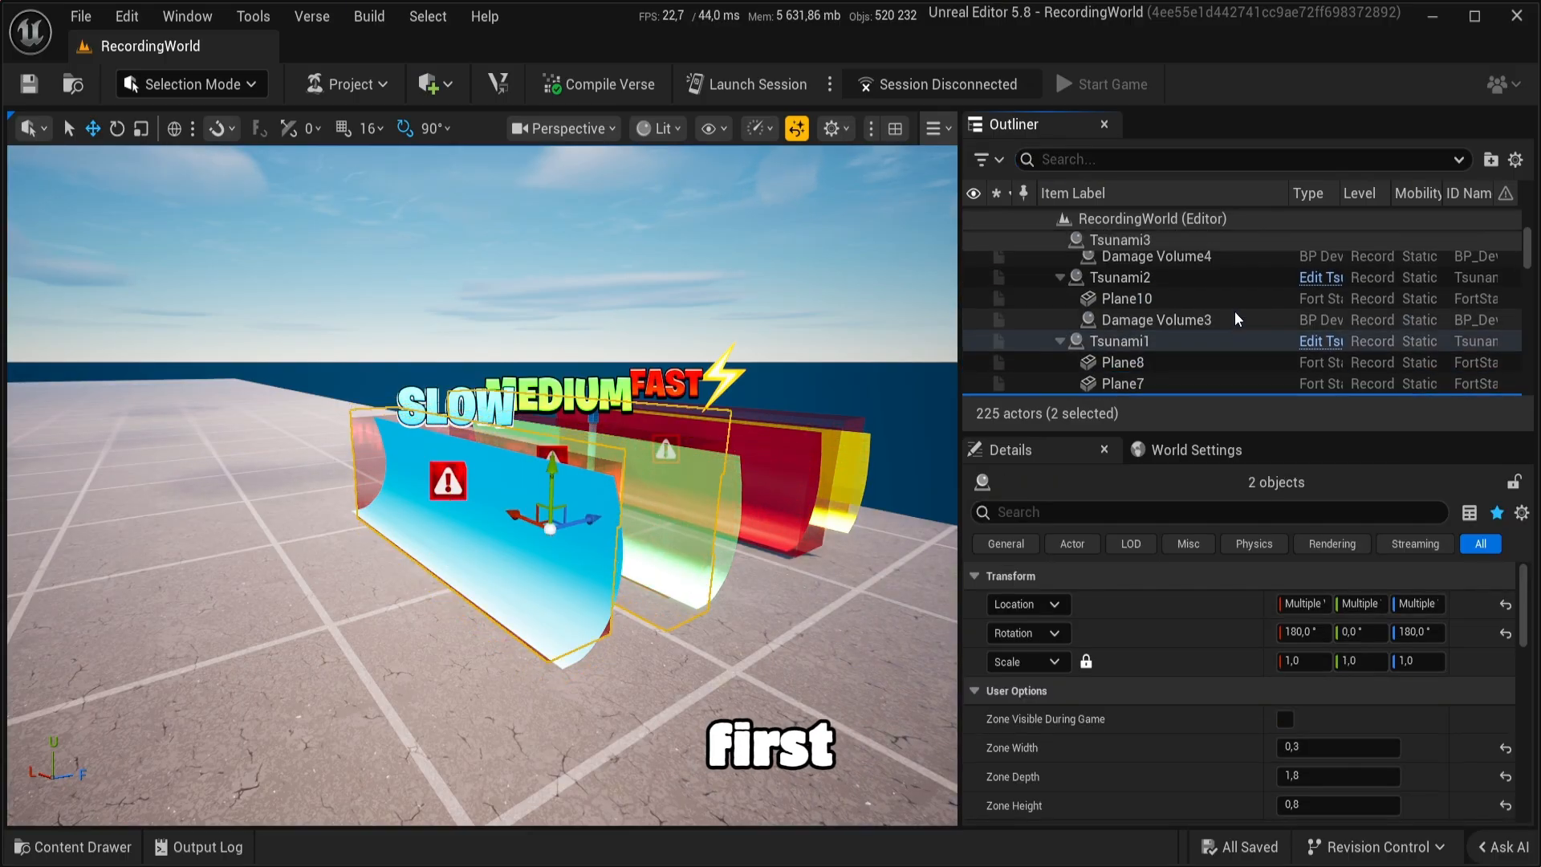
pyautogui.keyDown('ctrl'); pyautogui.click(1183, 321); pyautogui.keyUp('ctrl')
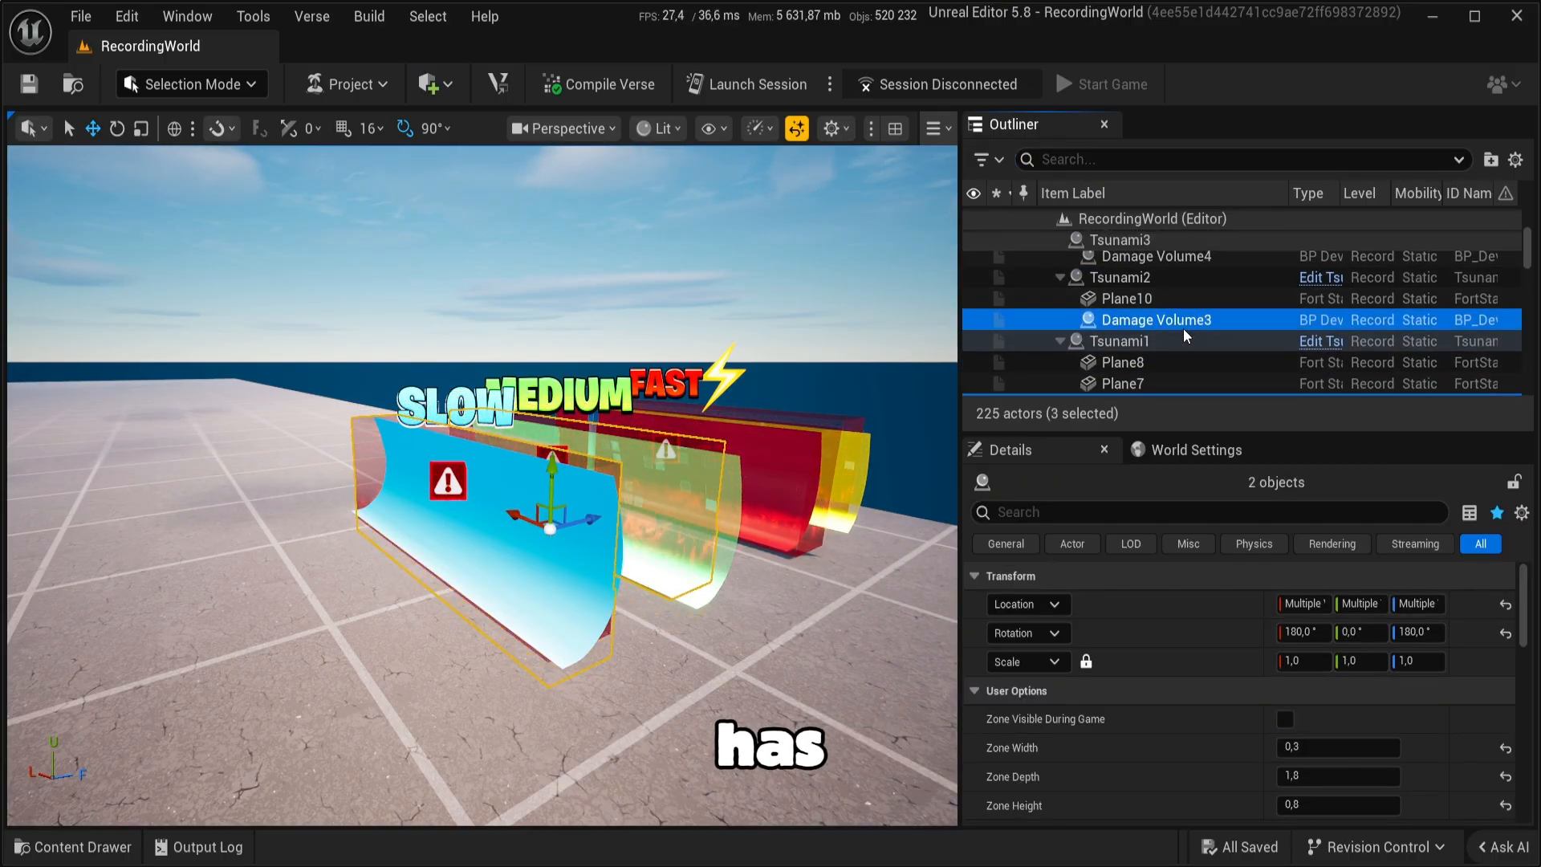
pyautogui.keyDown('ctrl'); pyautogui.click(1193, 259); pyautogui.keyUp('ctrl')
pyautogui.scroll(-3, 1128, 701)
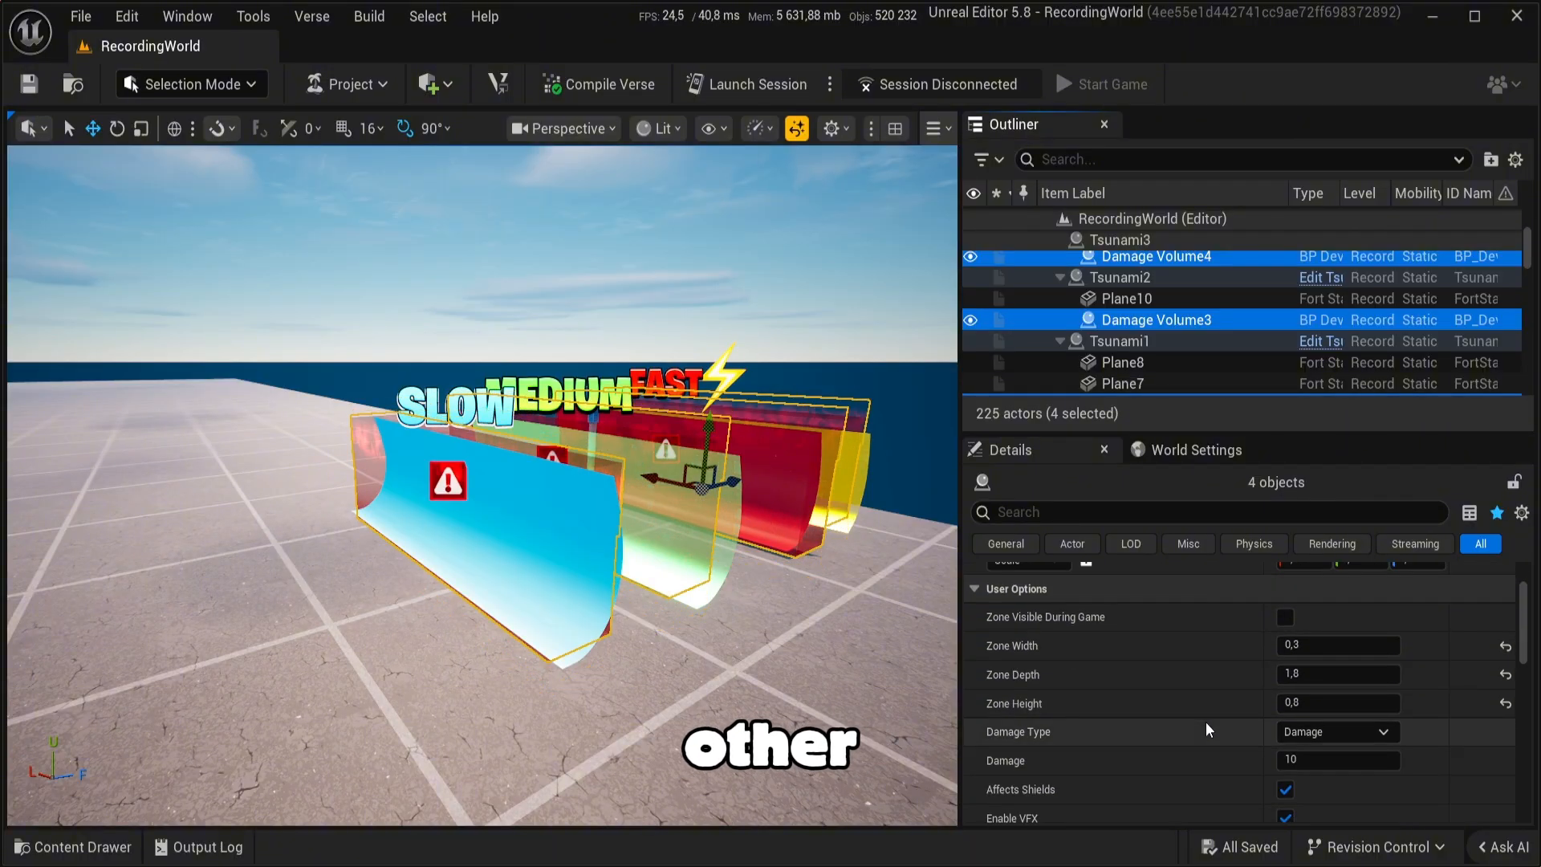
pyautogui.click(1334, 698)
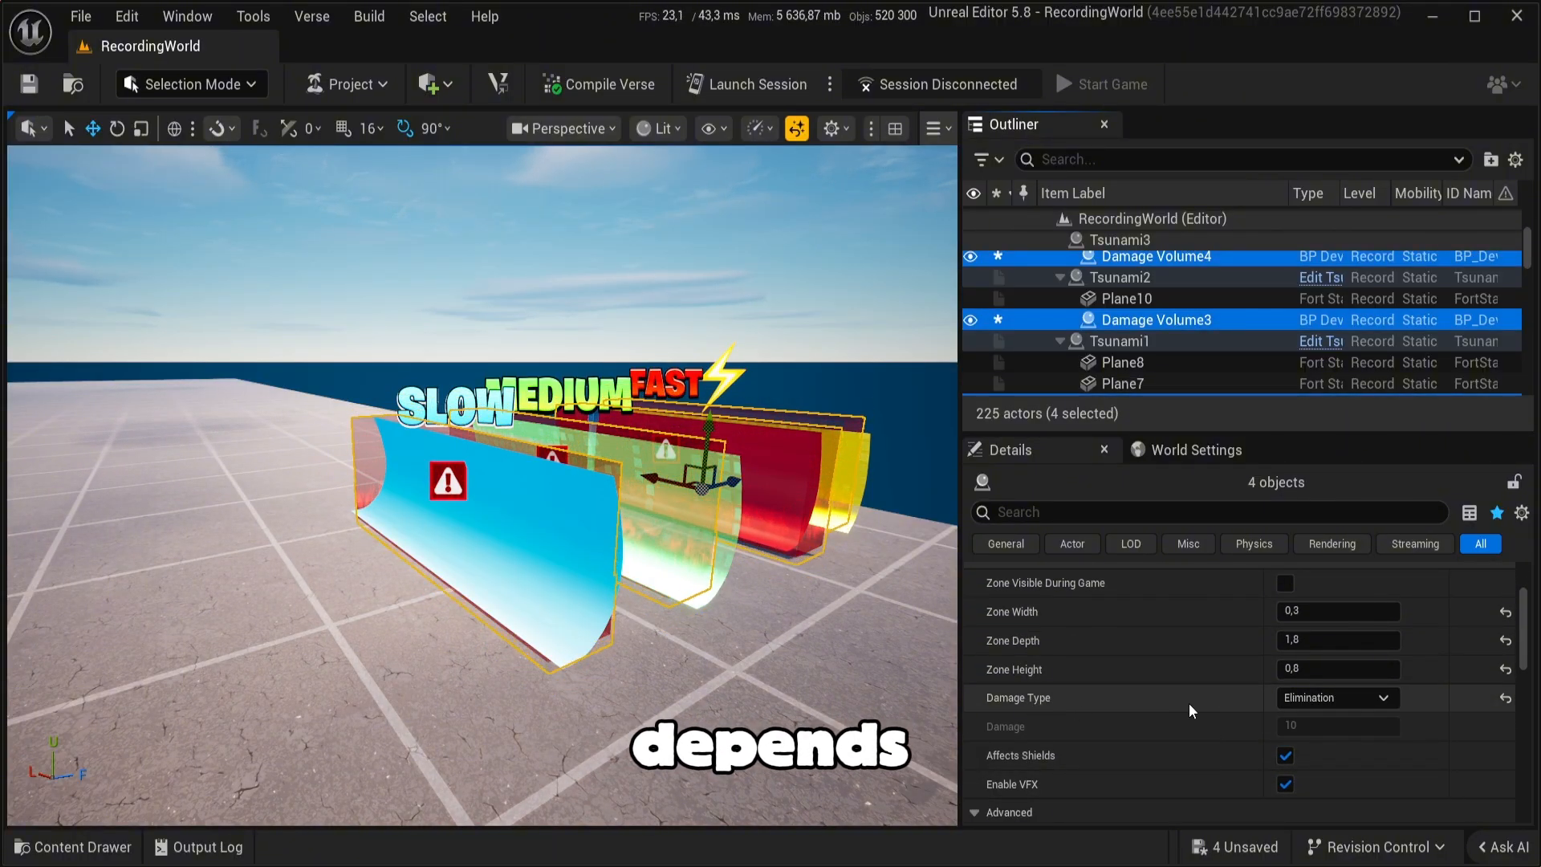
# Step: Check the remaining options of the four wave Damage Volumes and save all unsaved changes
pyautogui.scroll(-3, 1191, 707)
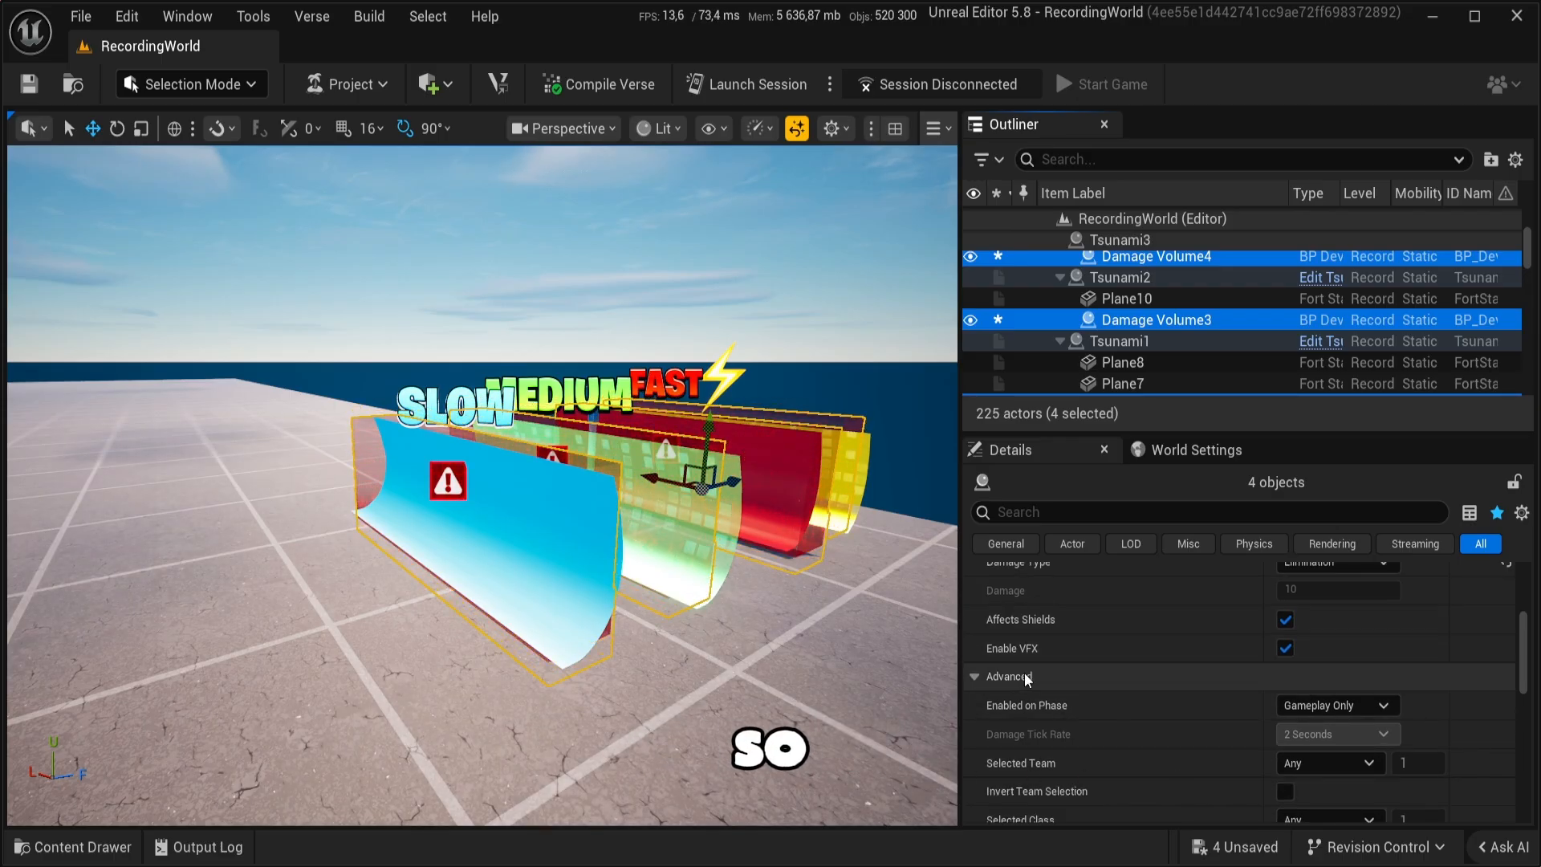
pyautogui.scroll(-10, 1024, 672)
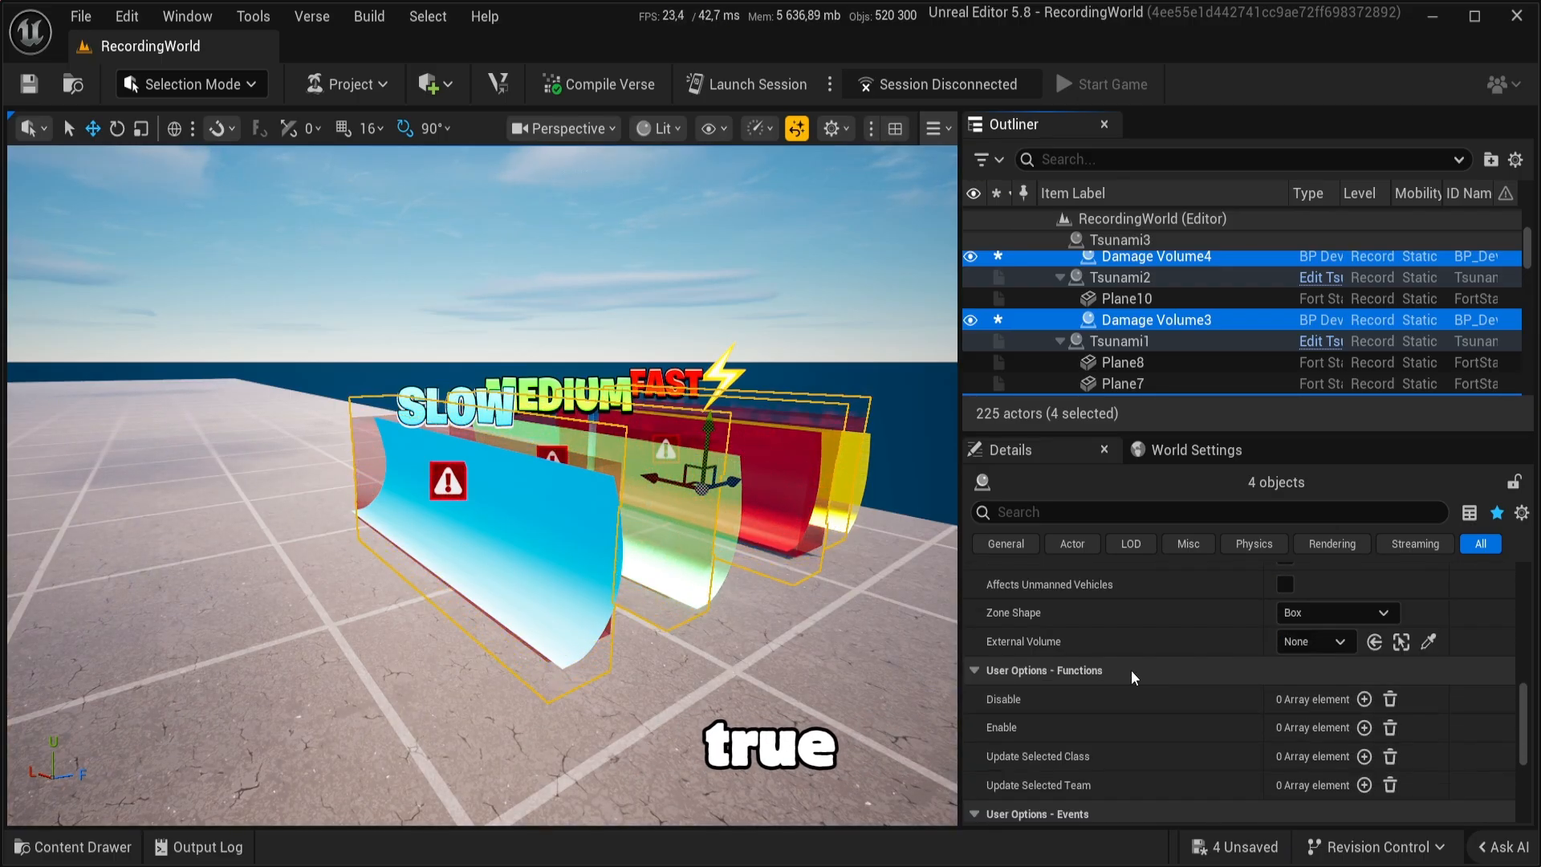
pyautogui.scroll(-2, 1172, 722)
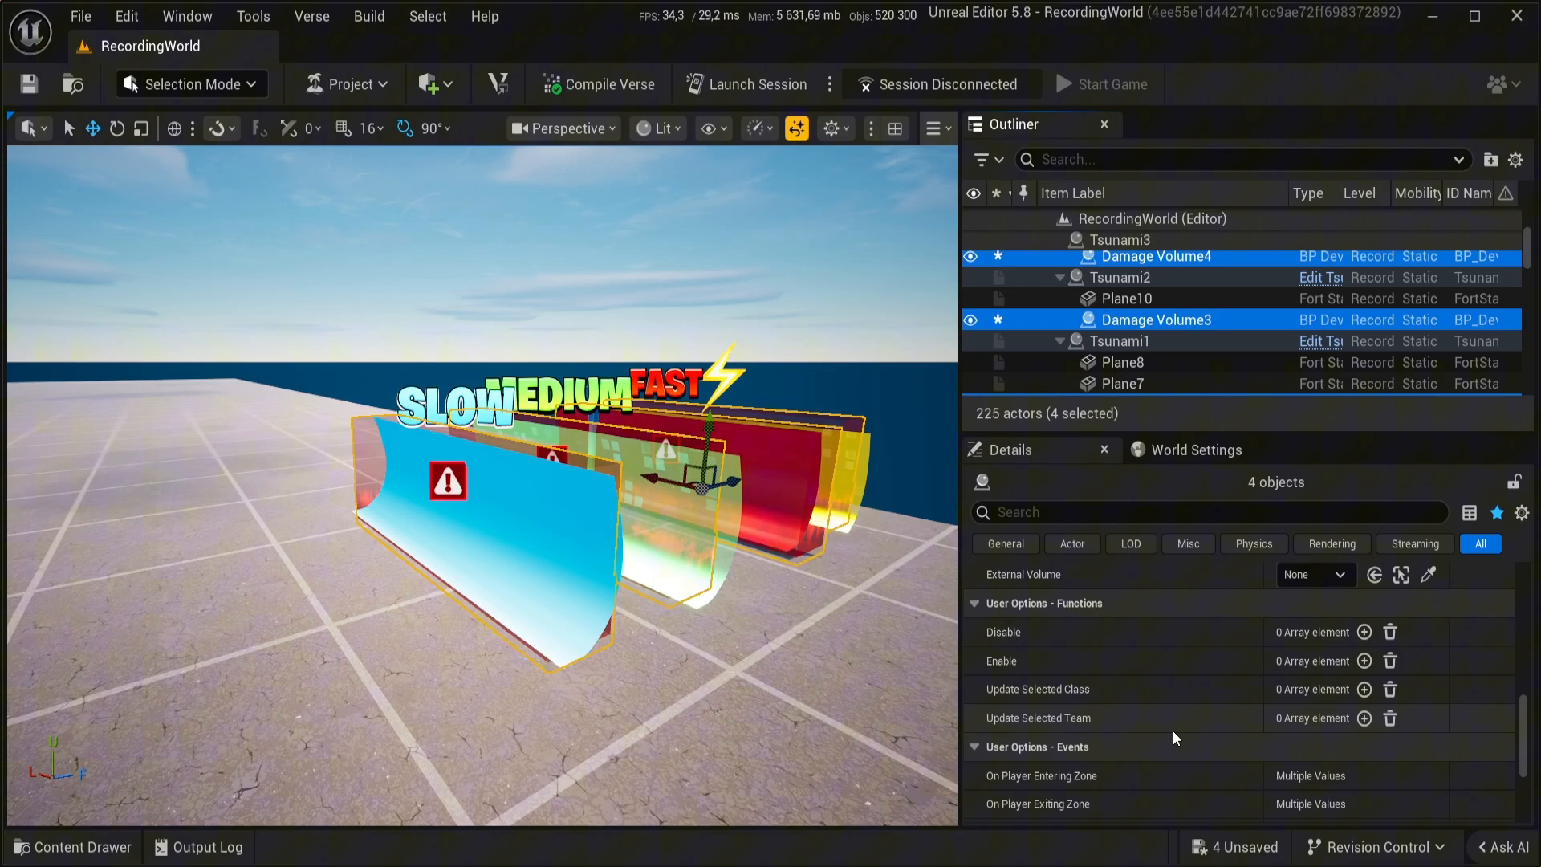
pyautogui.click(1256, 849)
pyautogui.click(923, 681)
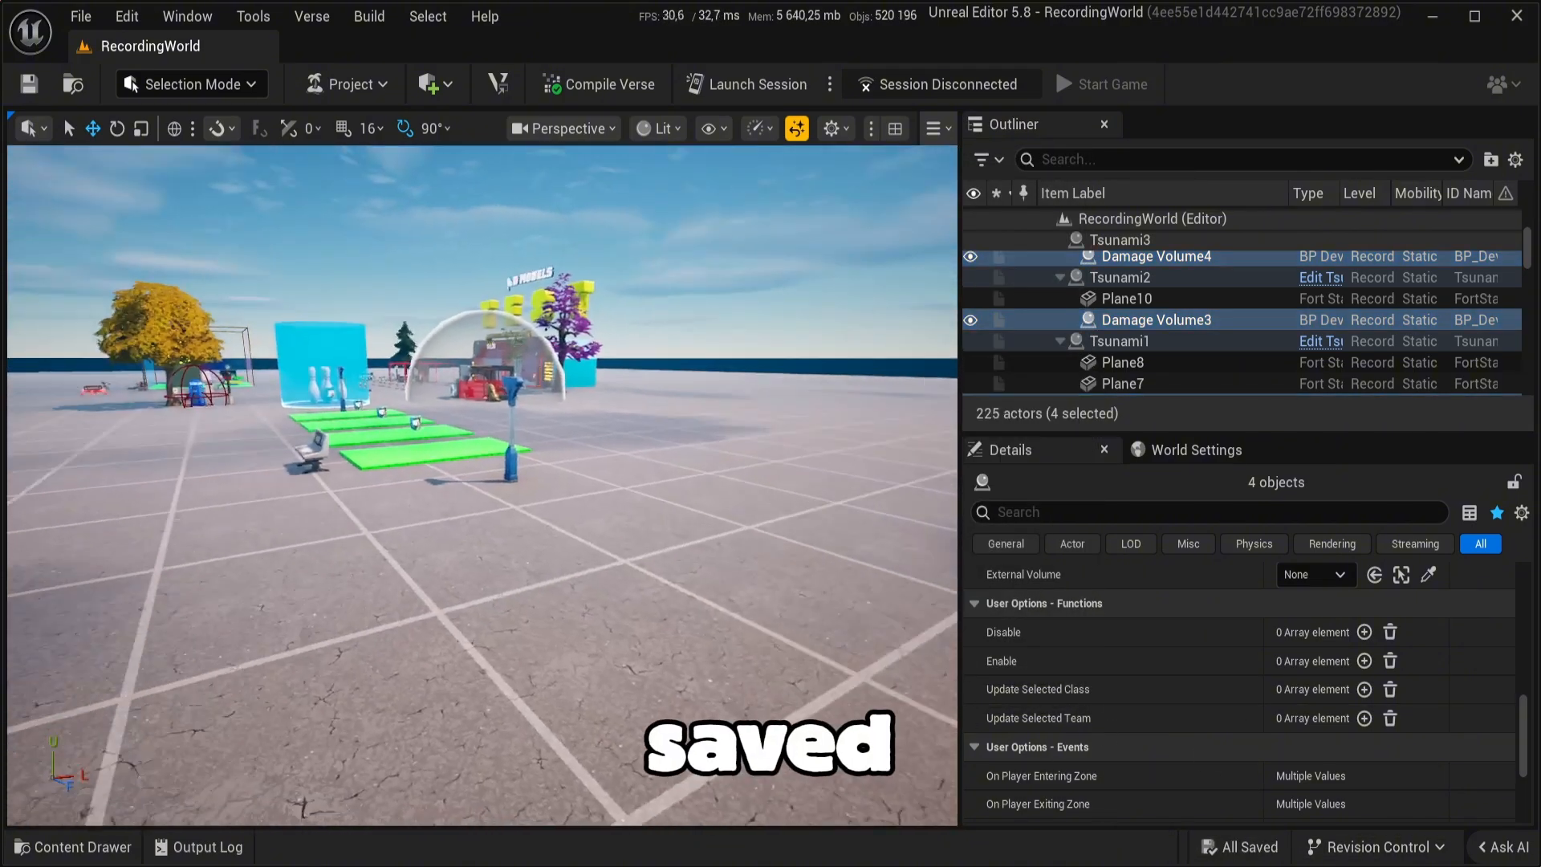
# Step: Select the WaveManager device beside the green platforms and locate its WaypointFrom and WaypointTo props in the level
pyautogui.moveTo(481, 482); pyautogui.dragTo(481, 482, button='right')
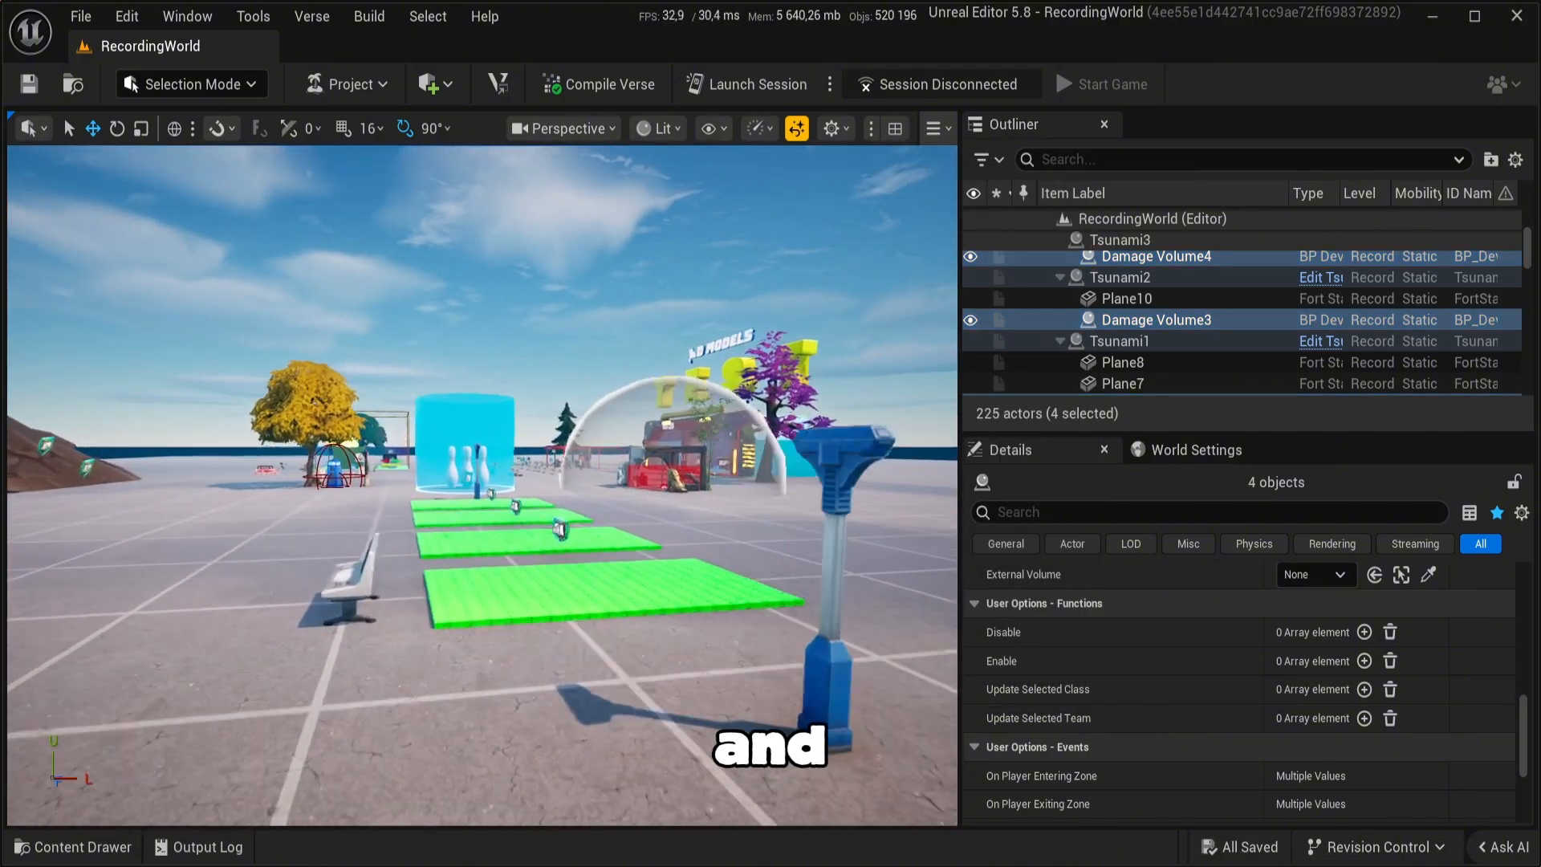
pyautogui.moveTo(593, 606); pyautogui.dragTo(592, 606, button='right')
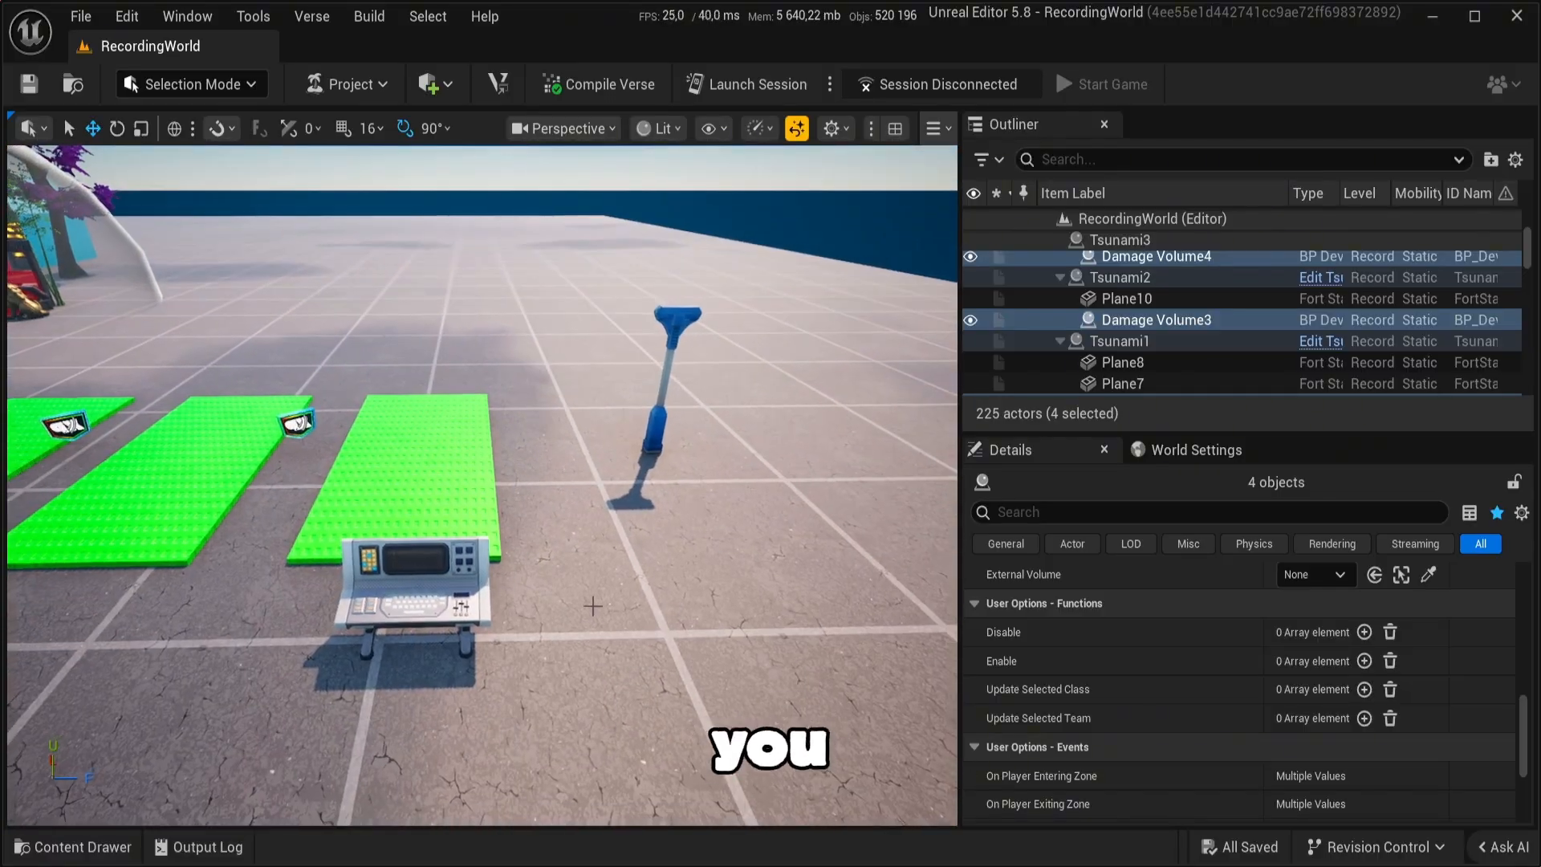
pyautogui.click(415, 581)
pyautogui.scroll(-5, 1221, 762)
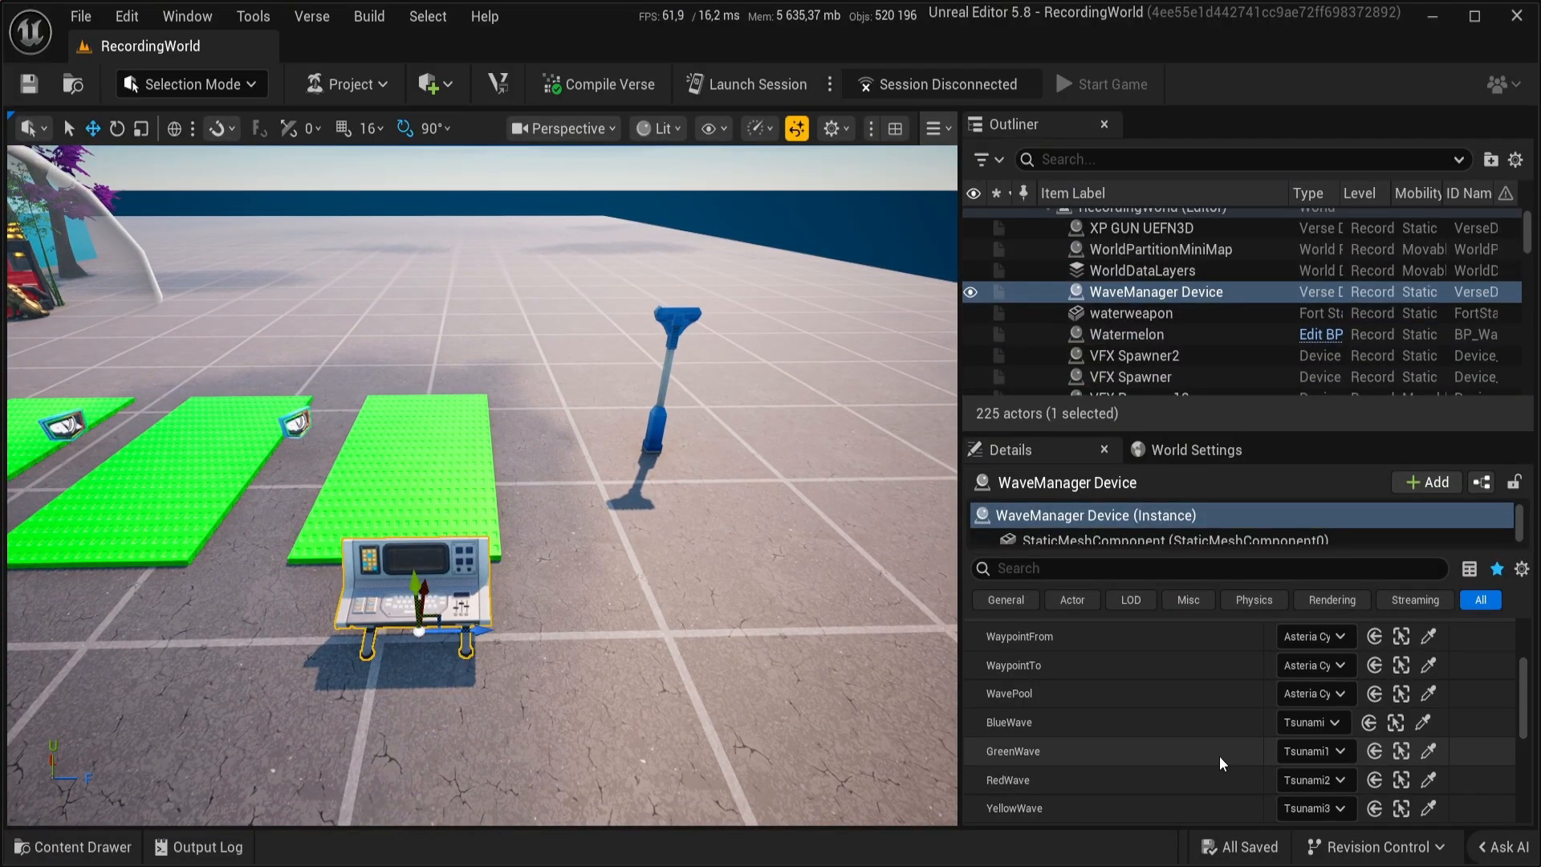
pyautogui.scroll(2, 1204, 738)
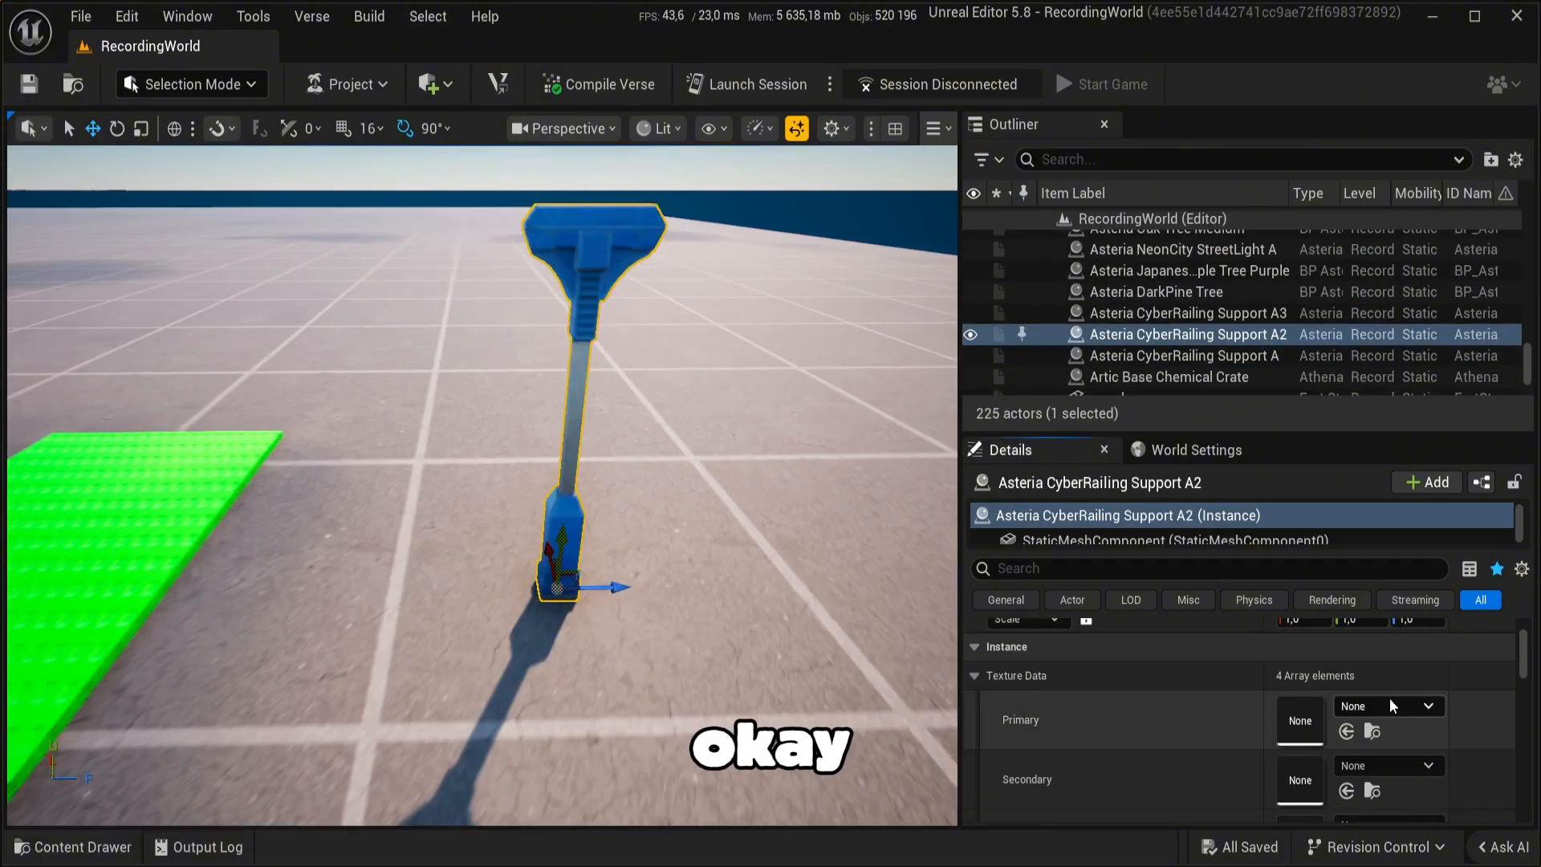
pyautogui.moveTo(610, 546); pyautogui.dragTo(610, 546, button='right')
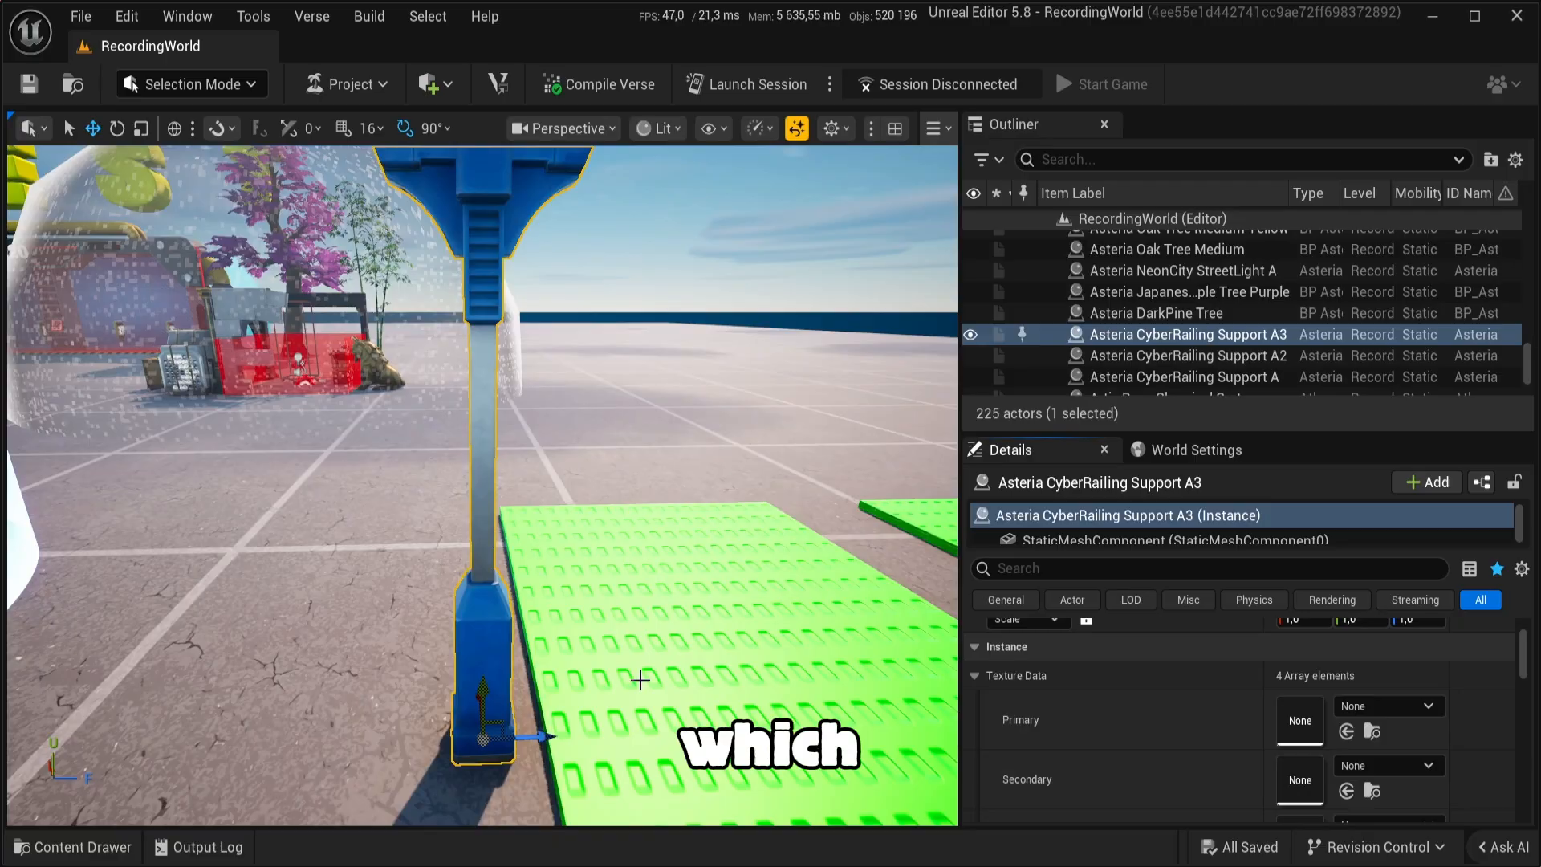
pyautogui.moveTo(640, 680); pyautogui.dragTo(639, 680, button='right')
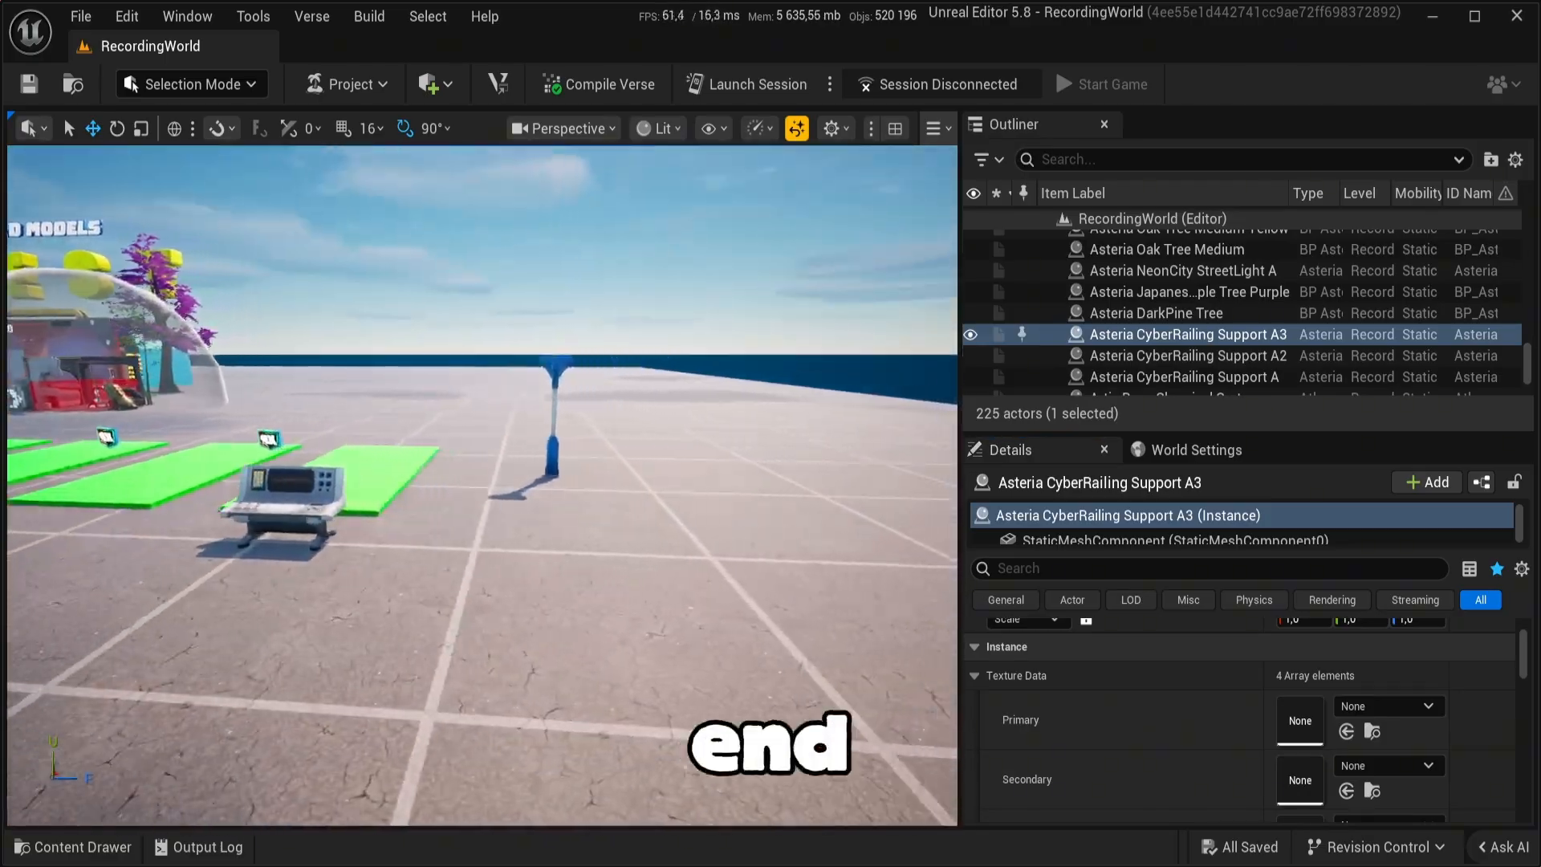
# Step: Locate the WaveManager's WavePool prop in the level and examine the device's wave mixing, cooldown and spawn wait options
pyautogui.click(482, 556)
pyautogui.scroll(-3, 1332, 761)
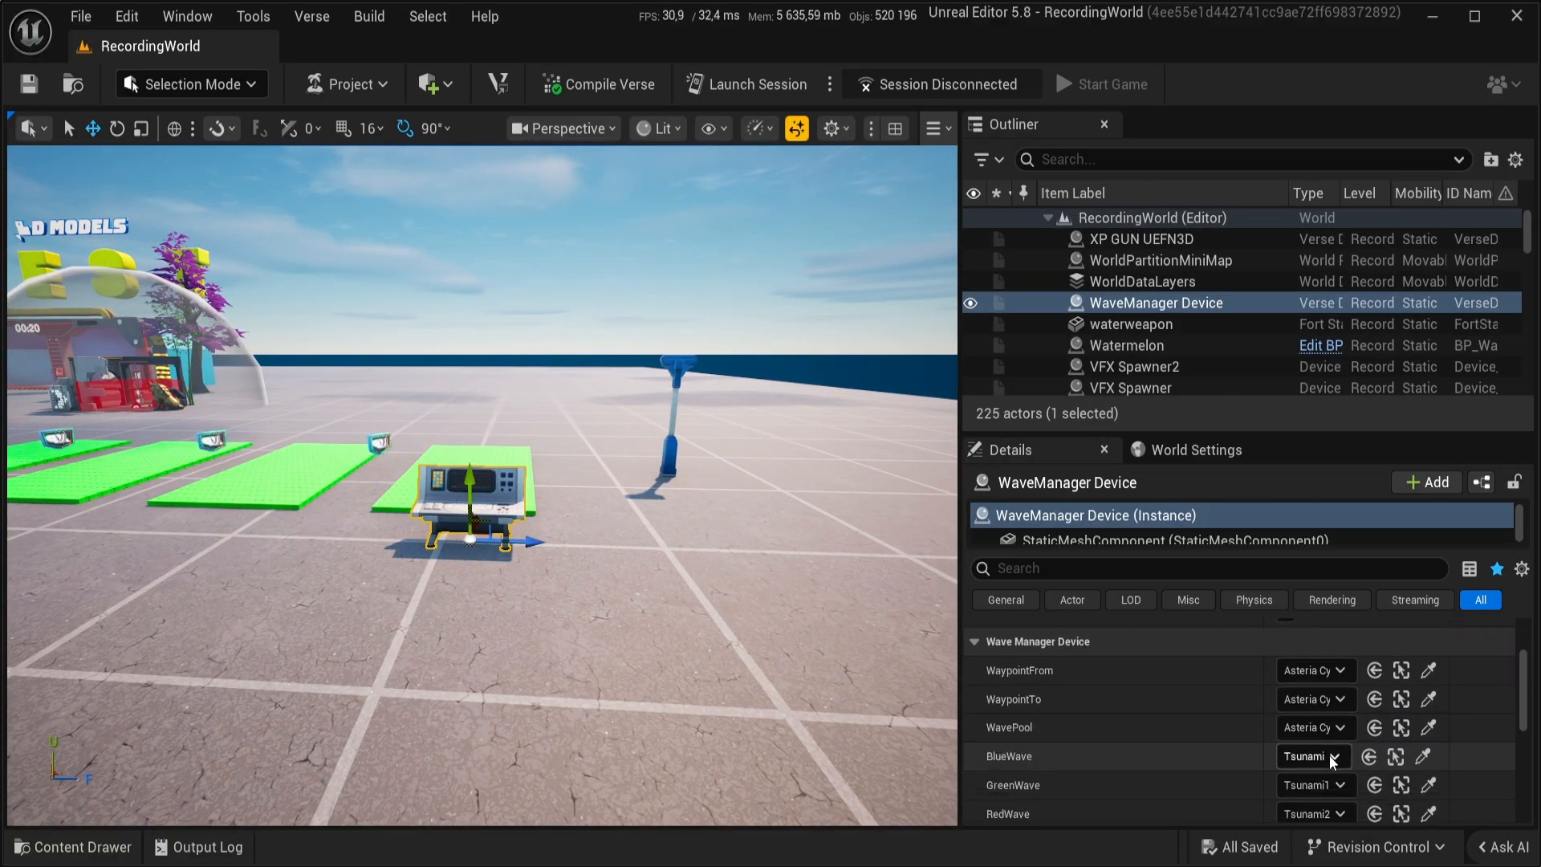
pyautogui.click(1403, 728)
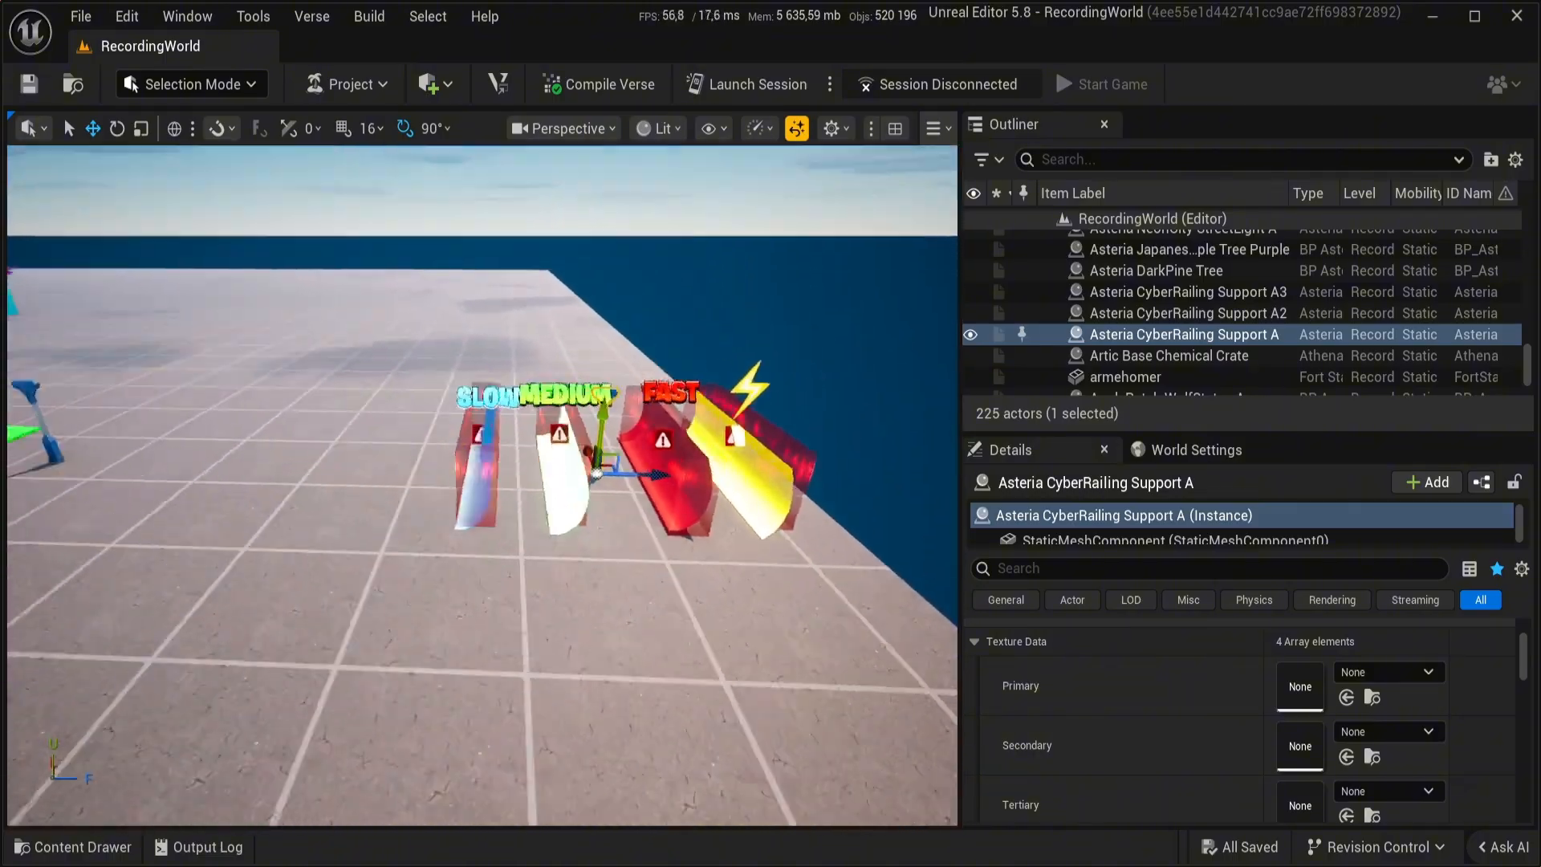
pyautogui.moveTo(631, 656); pyautogui.dragTo(630, 656, button='right')
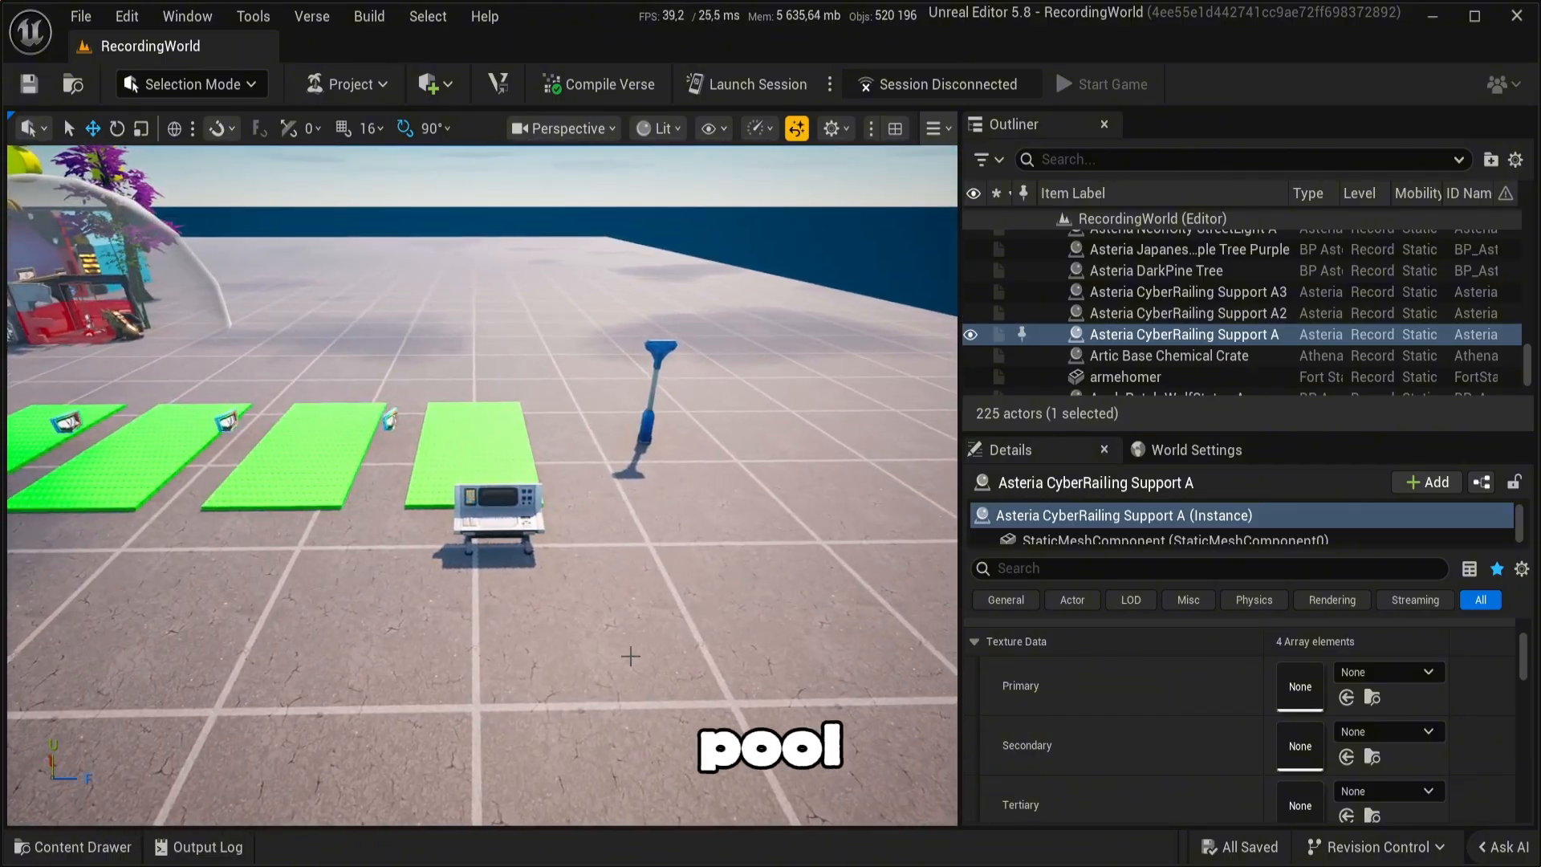
pyautogui.click(504, 529)
pyautogui.scroll(-5, 1332, 723)
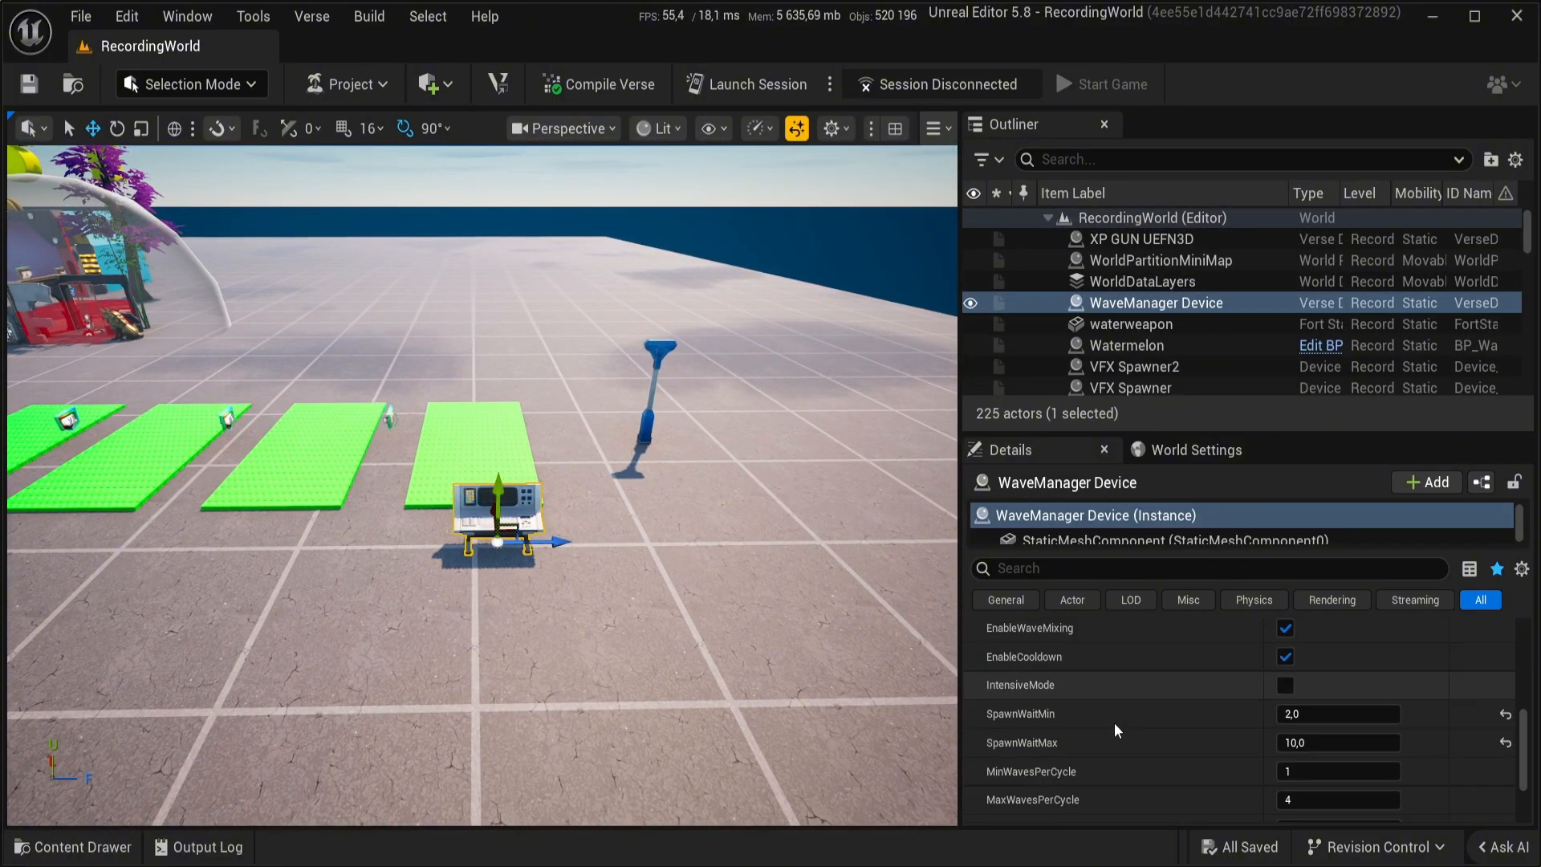